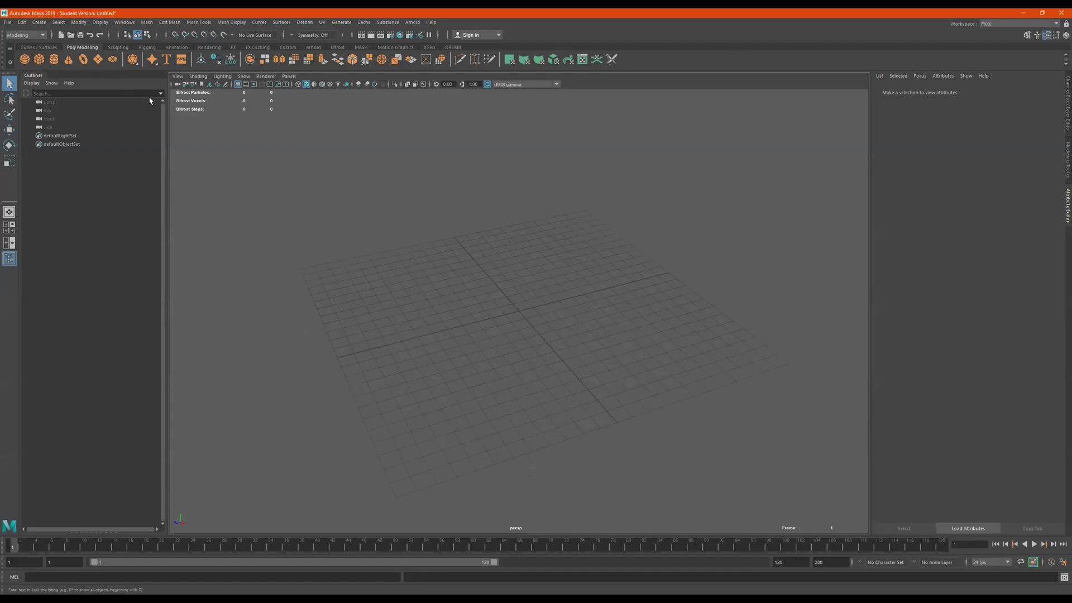
Create a polygon plane at the origin and scale it up uniformly until it covers the whole grid.
click(39, 59)
key(Delete)
click(98, 59)
key(r)
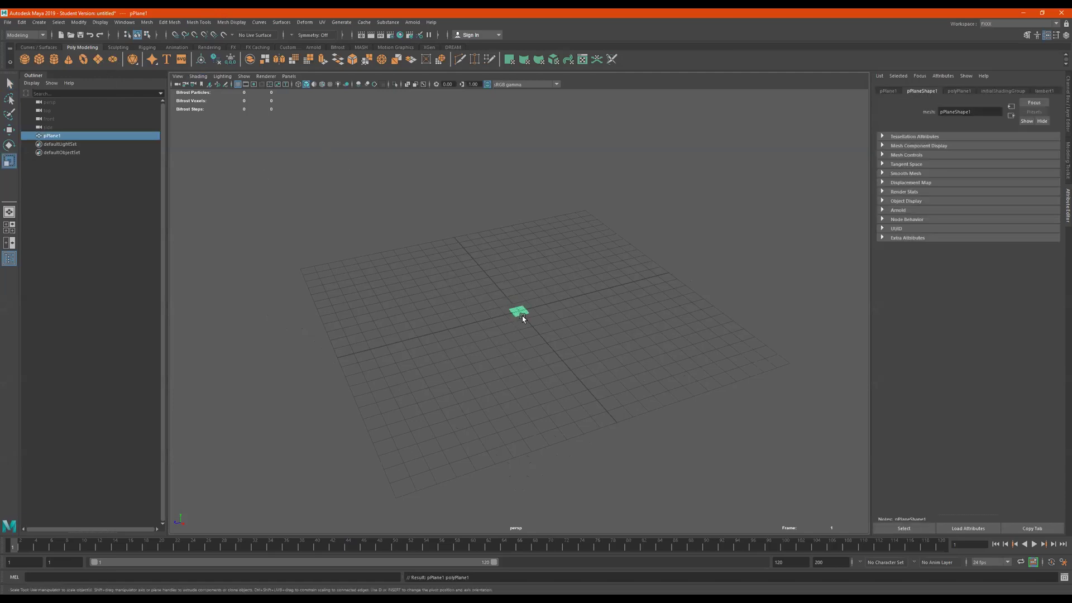
drag(523, 318, 772, 400)
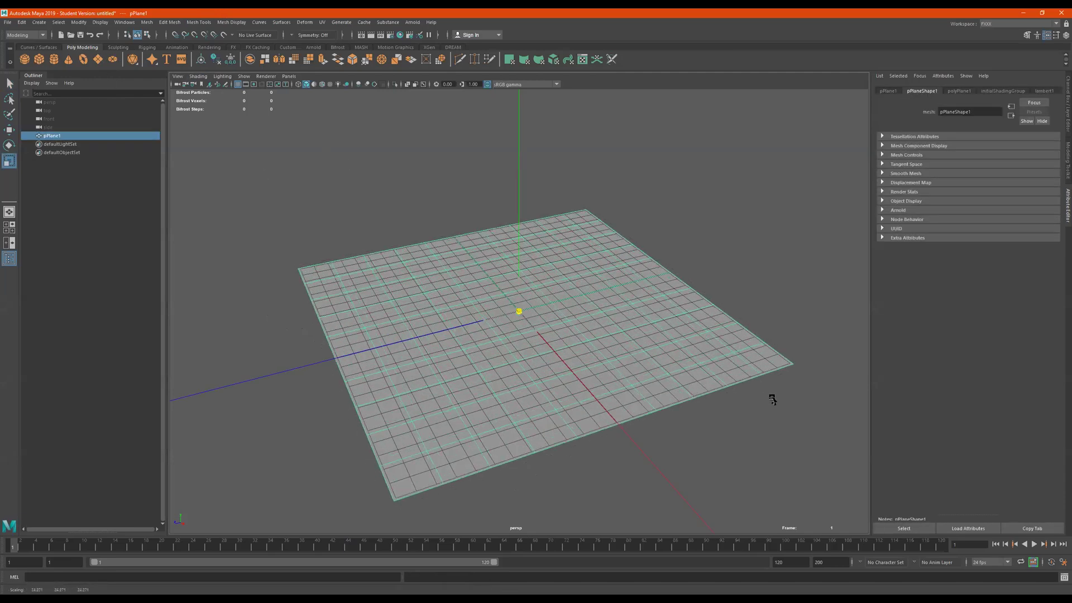
Move the plane up slightly so that it sits just above the grid.
alt+drag(571, 306, 520, 293)
key(w)
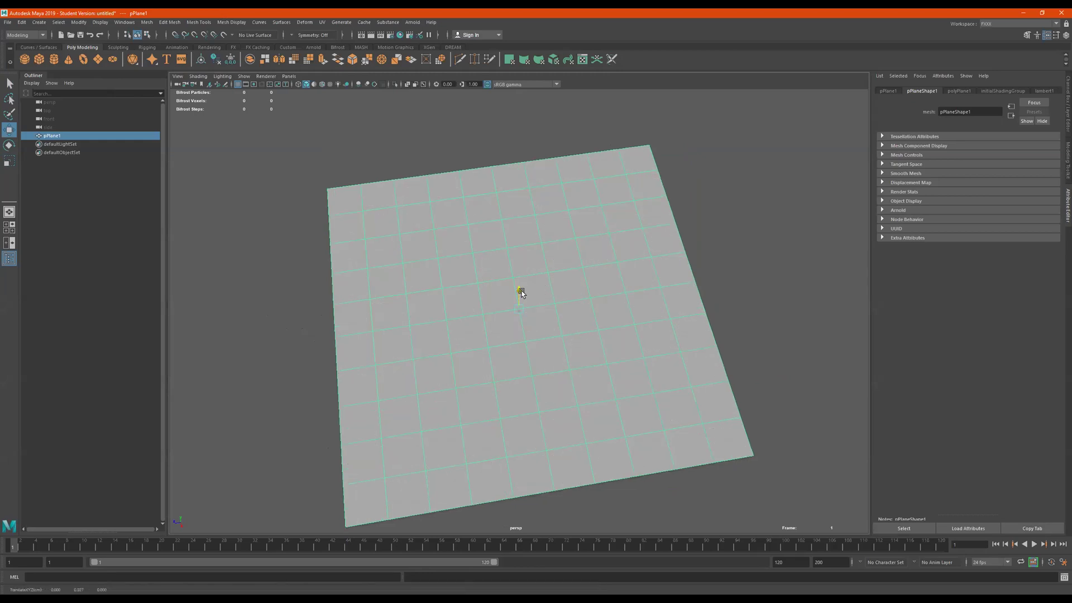
key(ctrl+z)
Assign a new Arnold aiStandardSurface material to the plane.
right_click(517, 235)
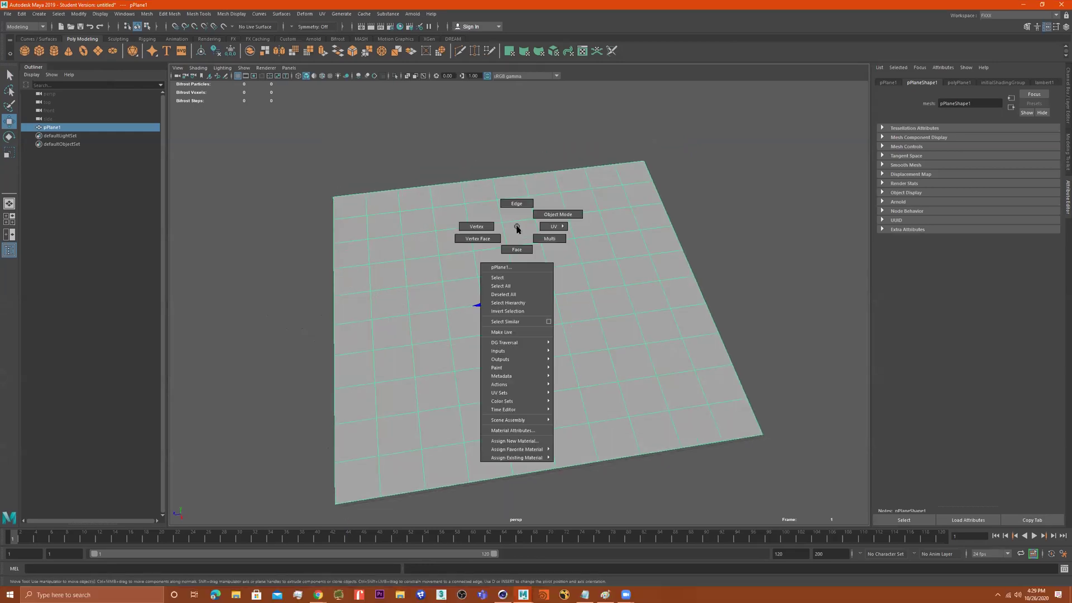
click(531, 441)
click(307, 216)
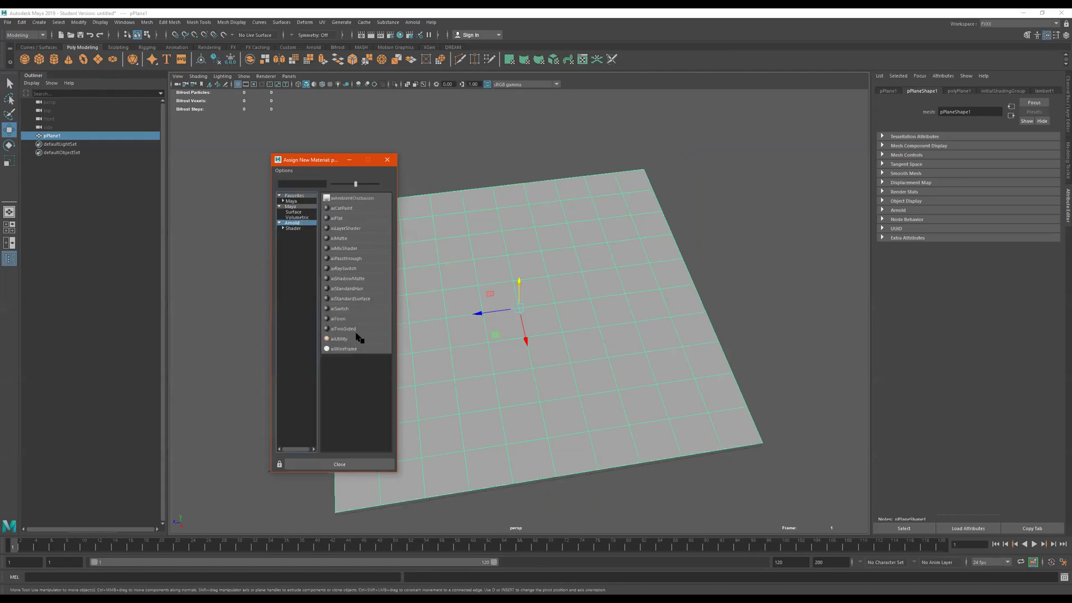
click(362, 298)
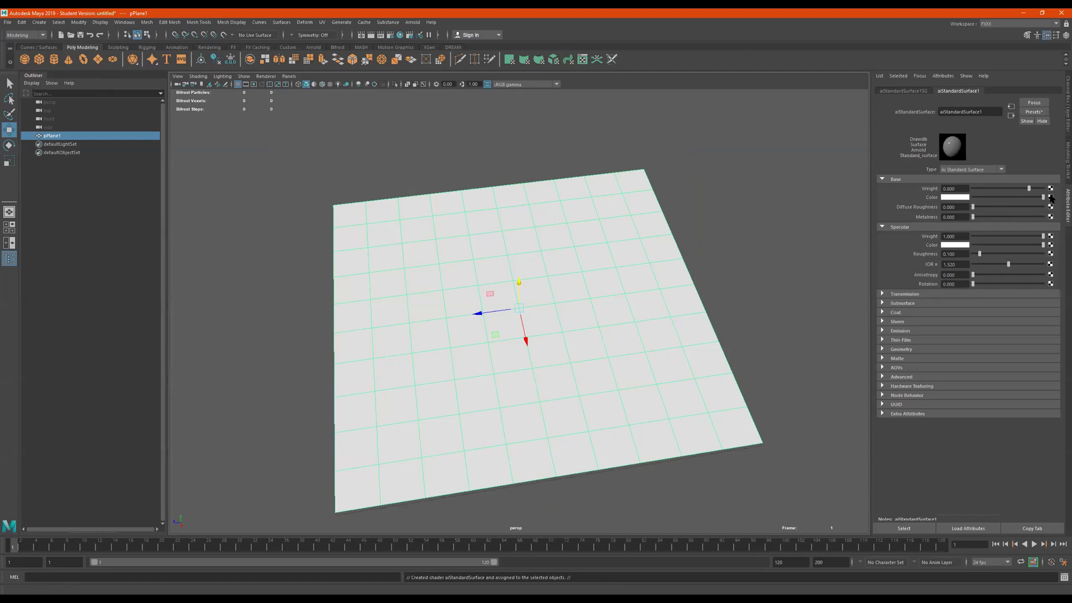
Connect a file texture to the material's base color and load TexturesCom_TilesPlain0045_1_seamless_S.jpg from the Downloads folder.
click(1050, 197)
click(357, 227)
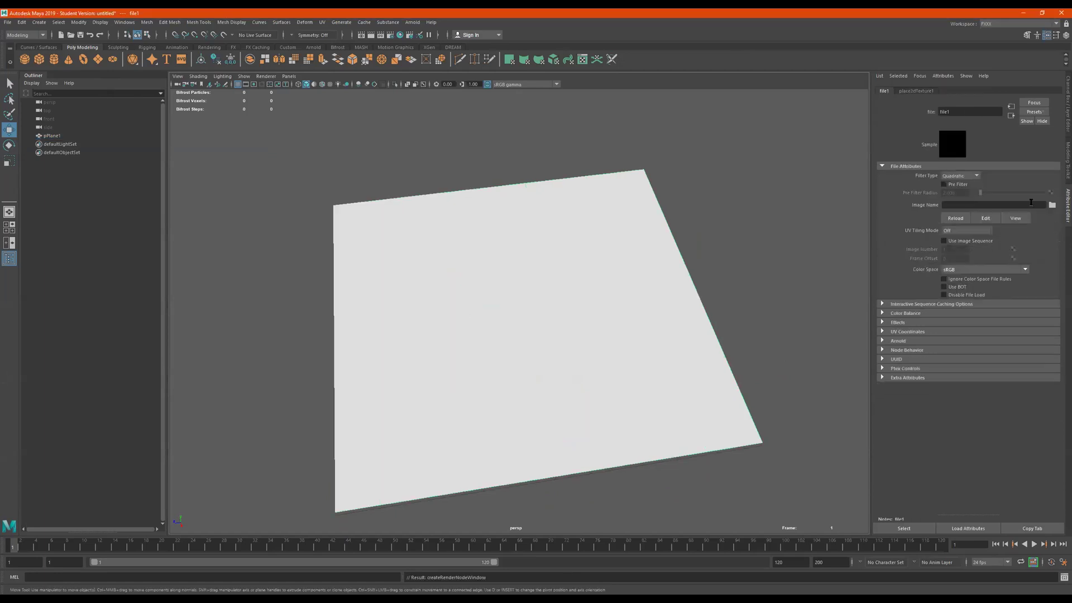
click(1052, 205)
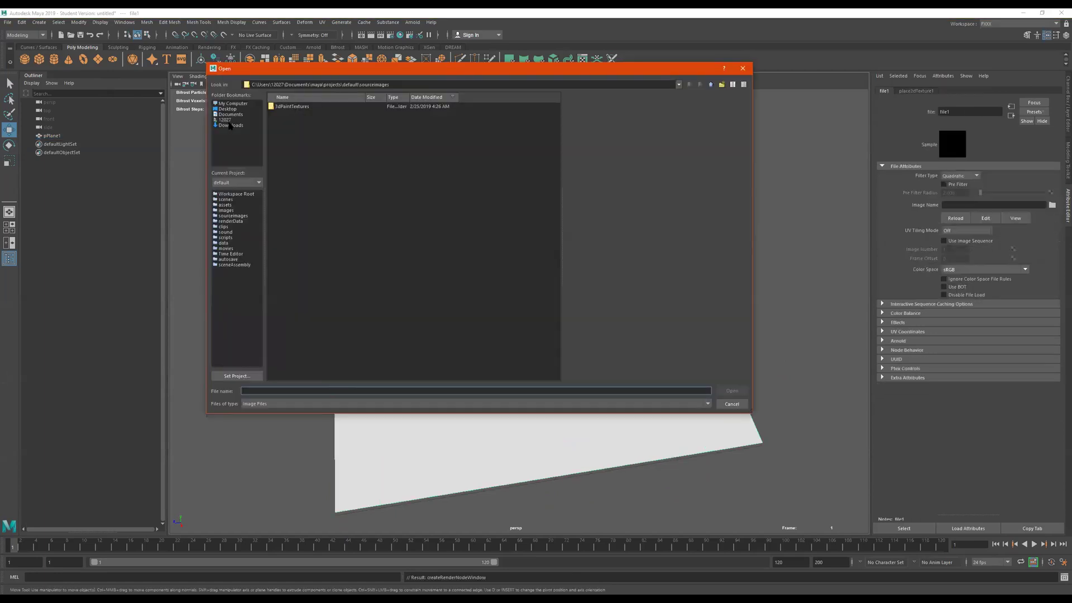
click(229, 126)
click(310, 107)
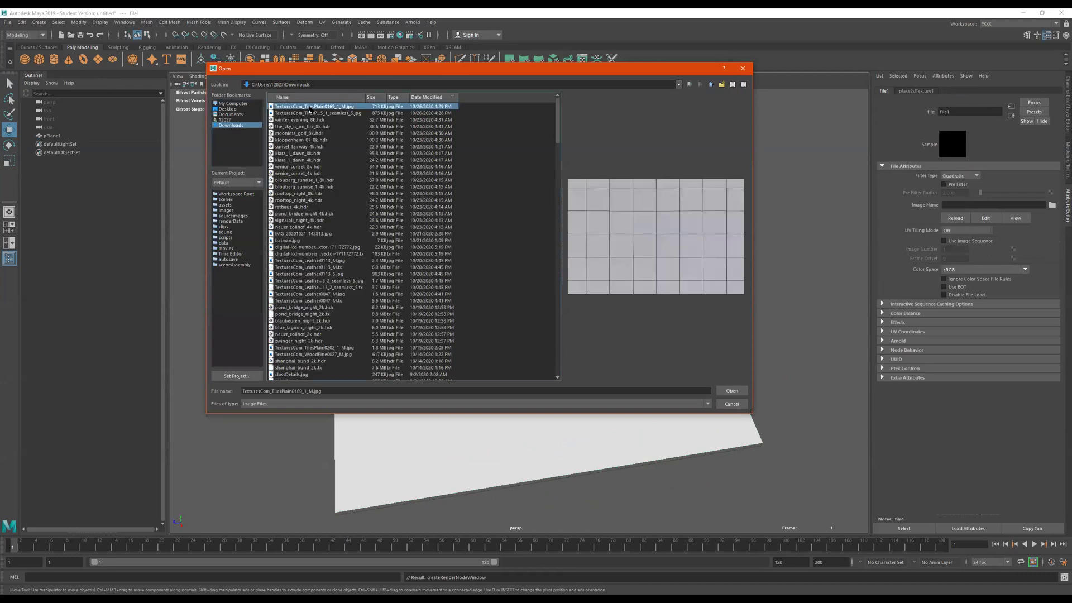
click(310, 113)
double_click(310, 113)
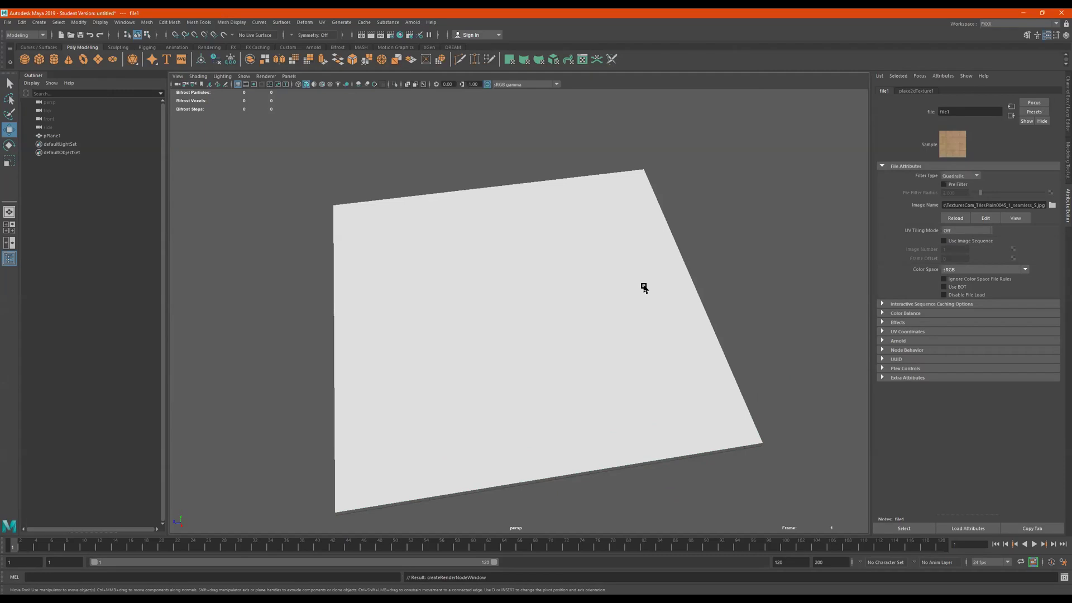
Switch the viewport to shaded display with texture maps.
key(4)
key(5)
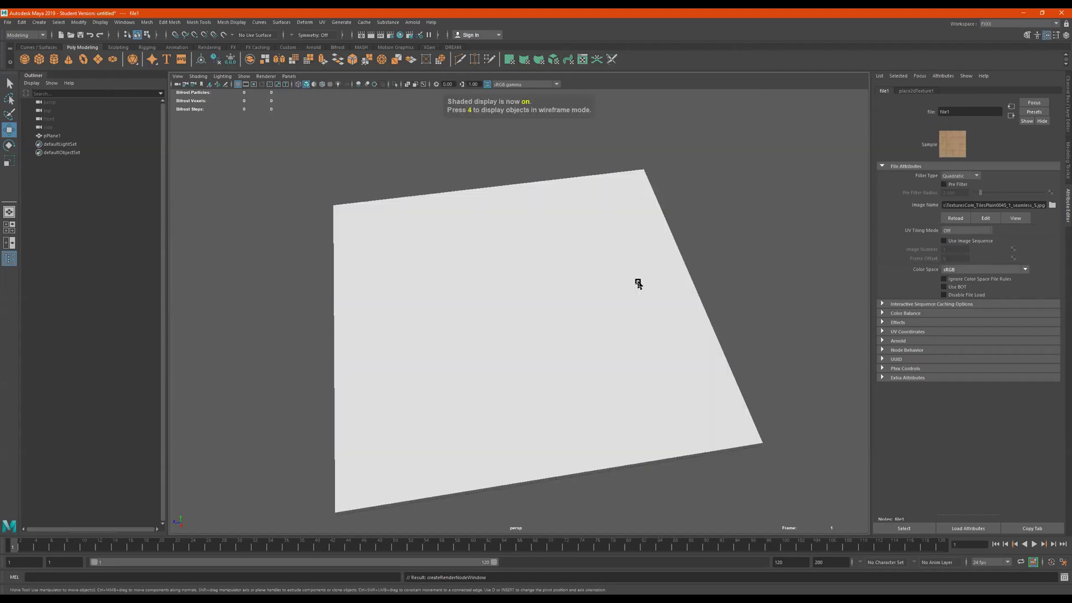
key(6)
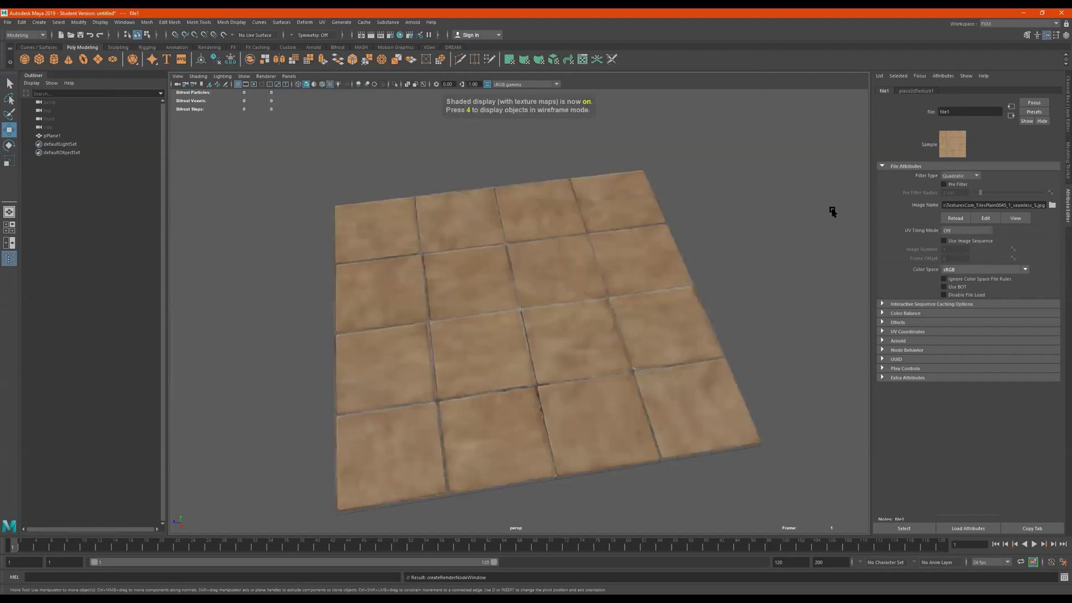
Set the tile texture's first Repeat UV value to 4.4 in its 2D placement node.
click(916, 92)
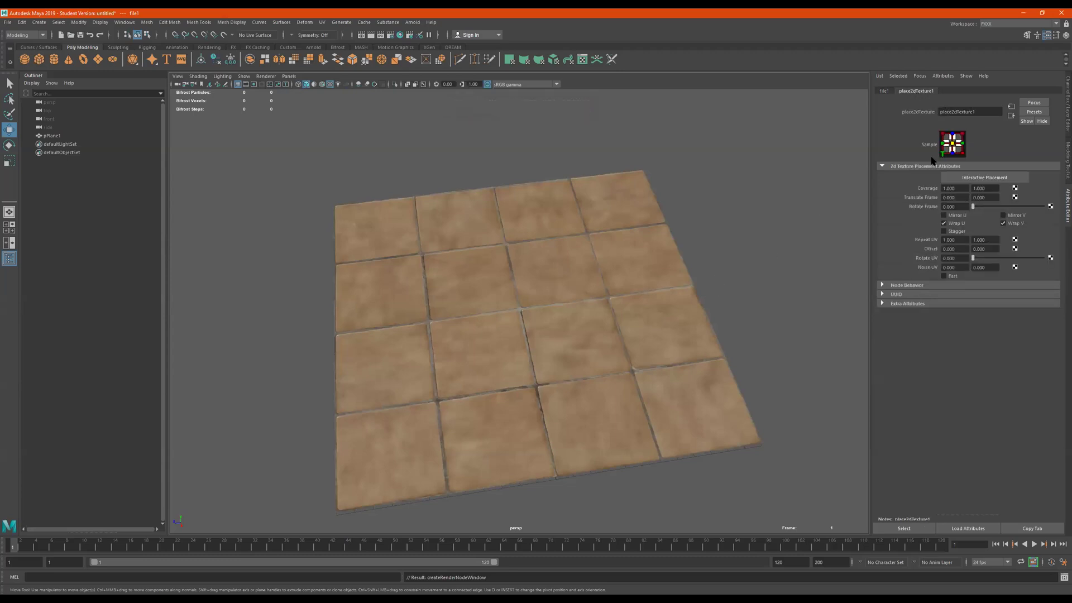
click(959, 239)
ctrl+drag(962, 239, 976, 239)
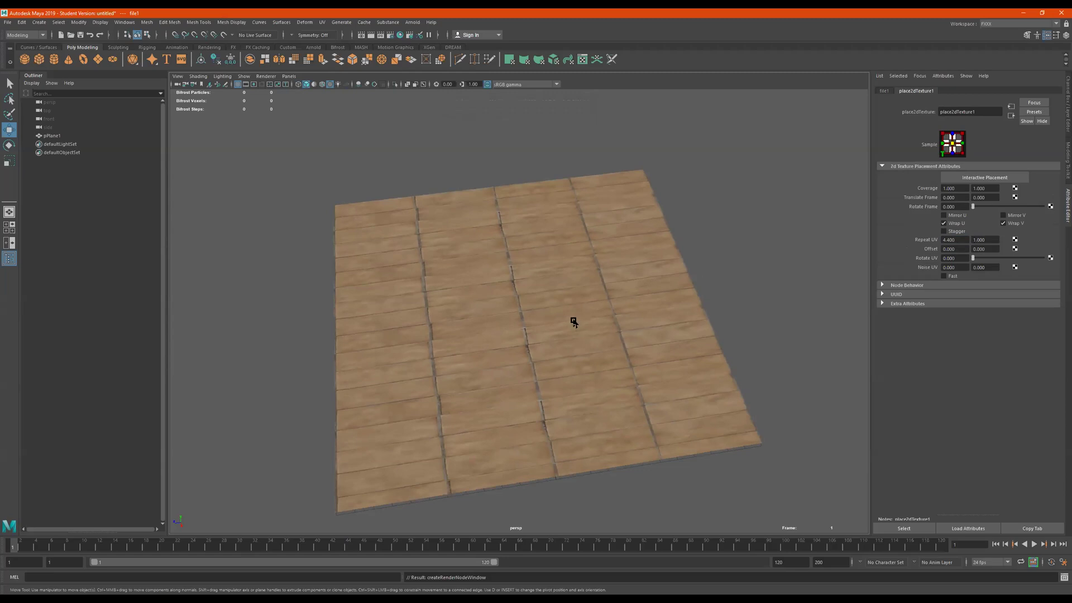
Compare the texture with the plane's wireframe and set both Repeat UV values to 6.
key(4)
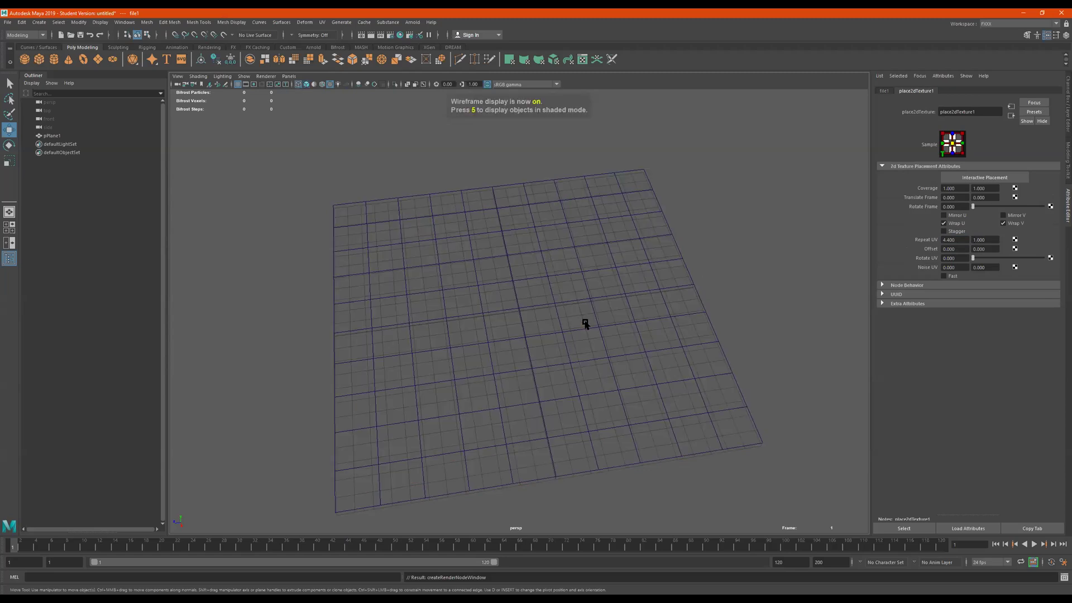
alt+drag(670, 366, 429, 399)
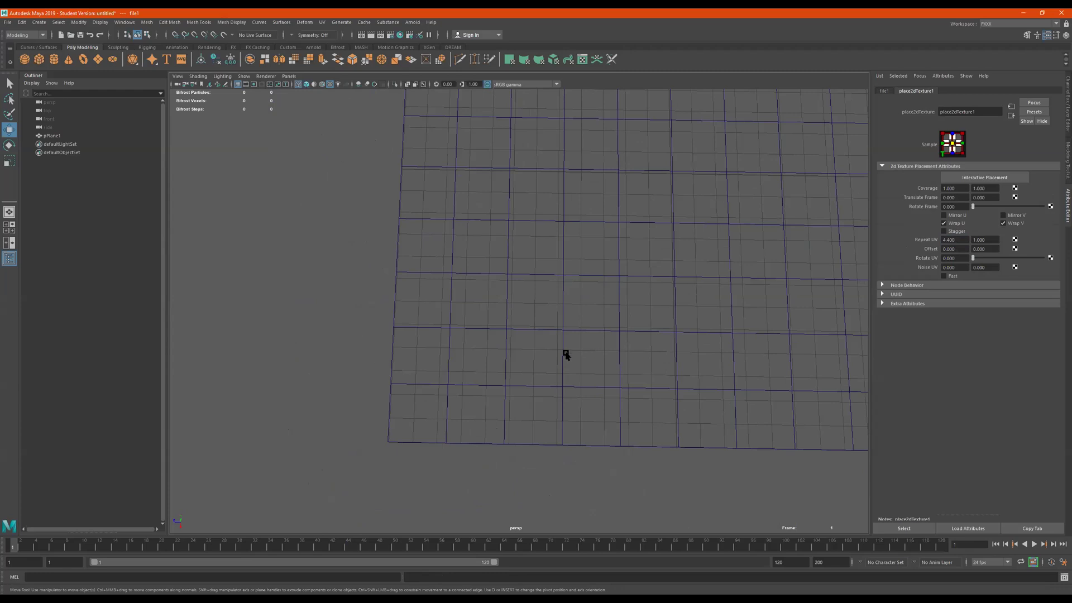
key(6)
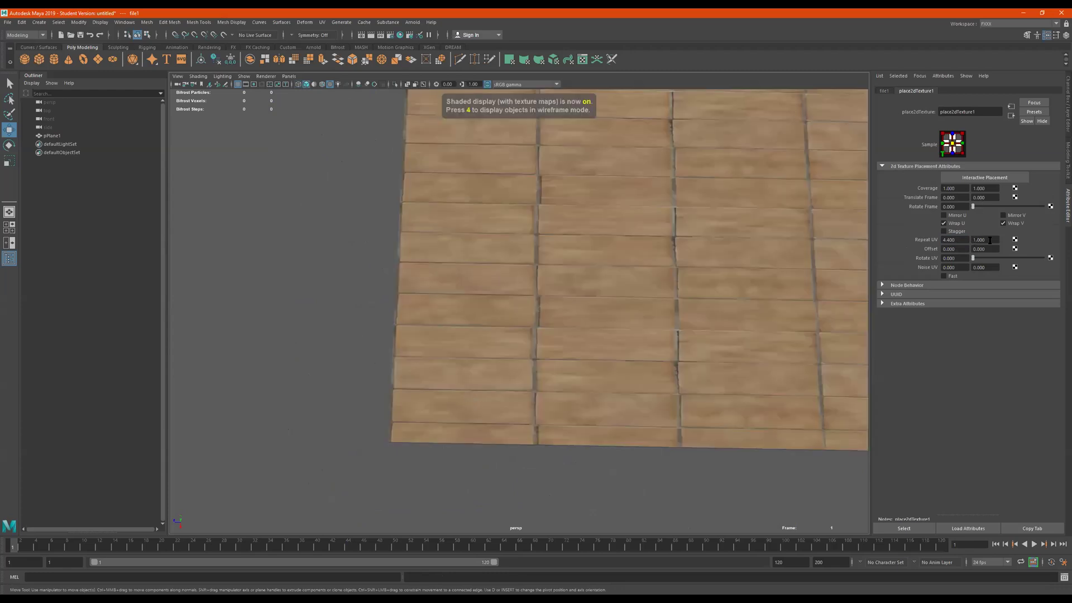
drag(959, 240, 890, 240)
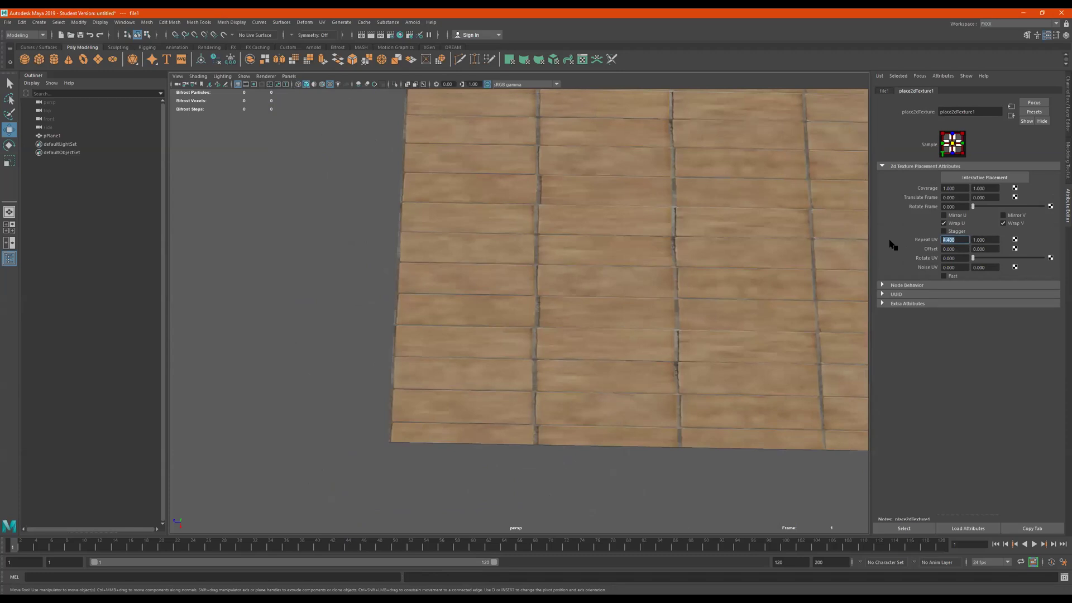
text(6)
key(Tab)
text(6)
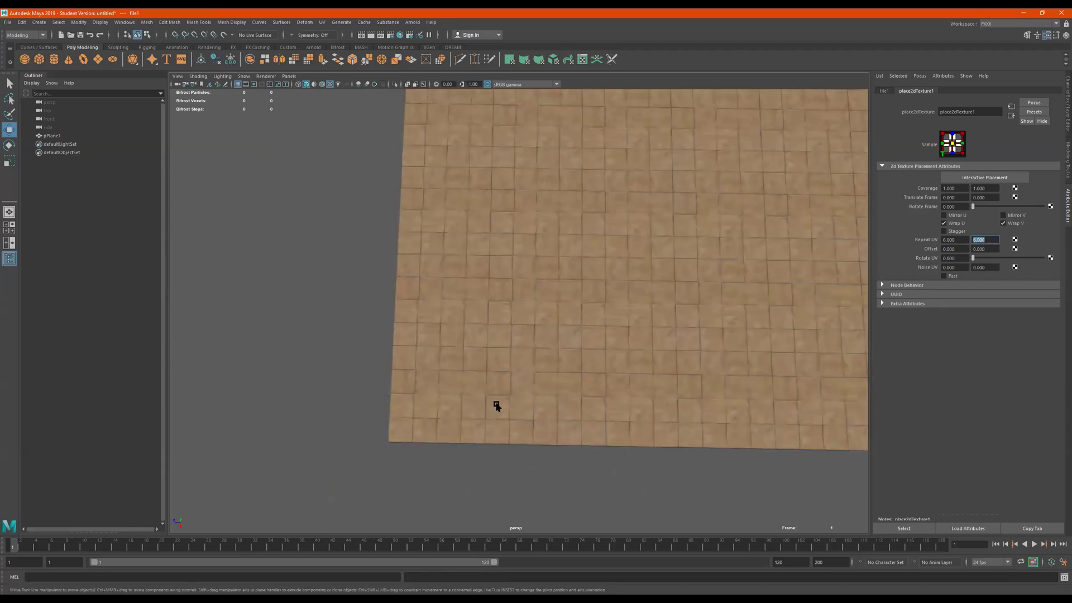
Set both Repeat UV values of the plane's base color texture placement to 5.
click(496, 408)
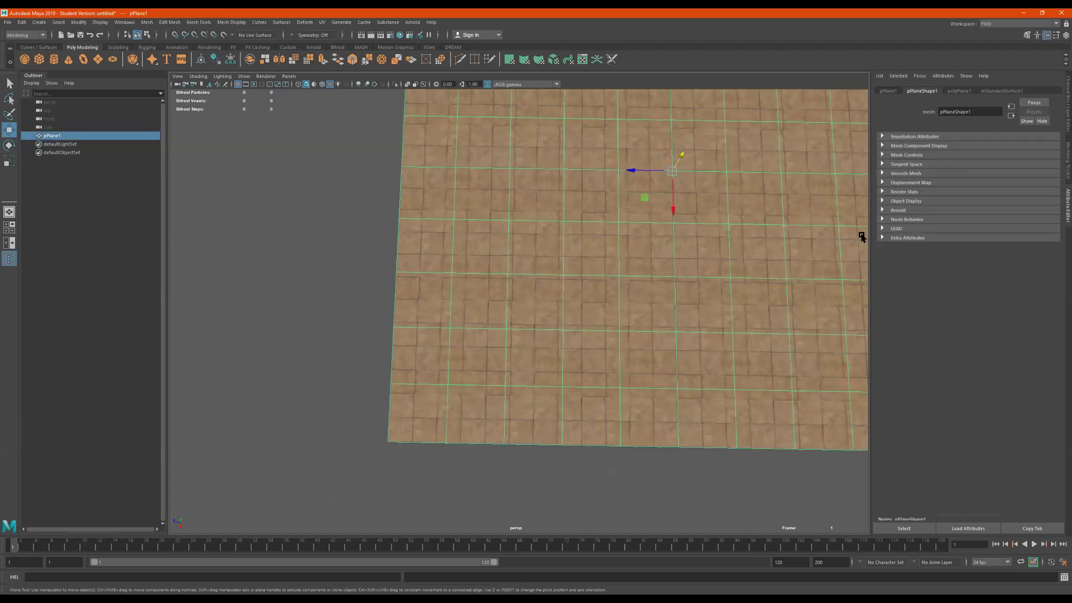
click(1013, 91)
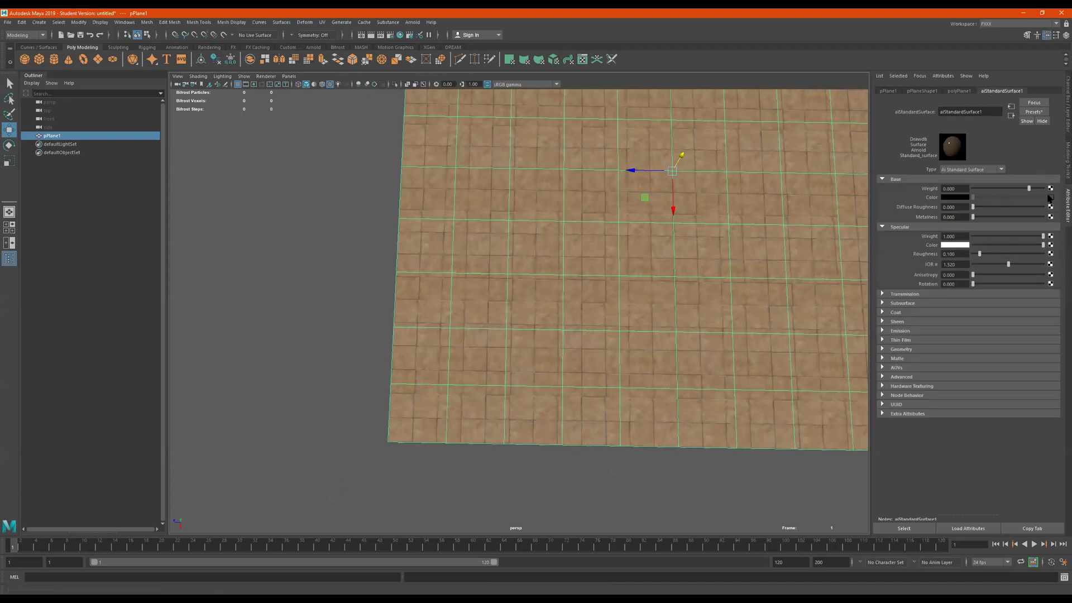
click(1049, 197)
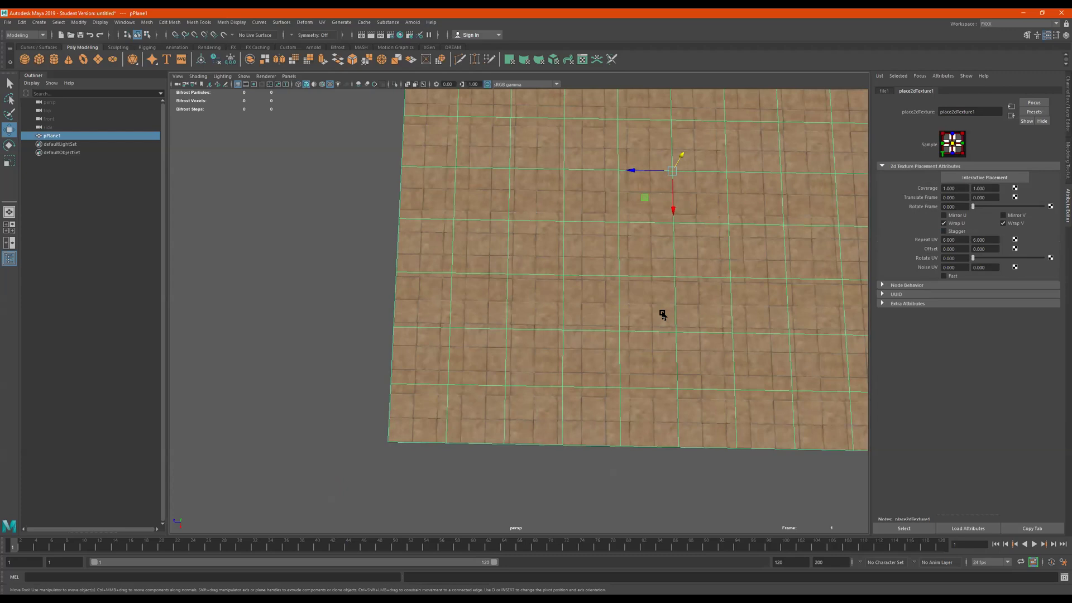
double_click(962, 238)
text(5)
key(Tab)
text(5)
key(Return)
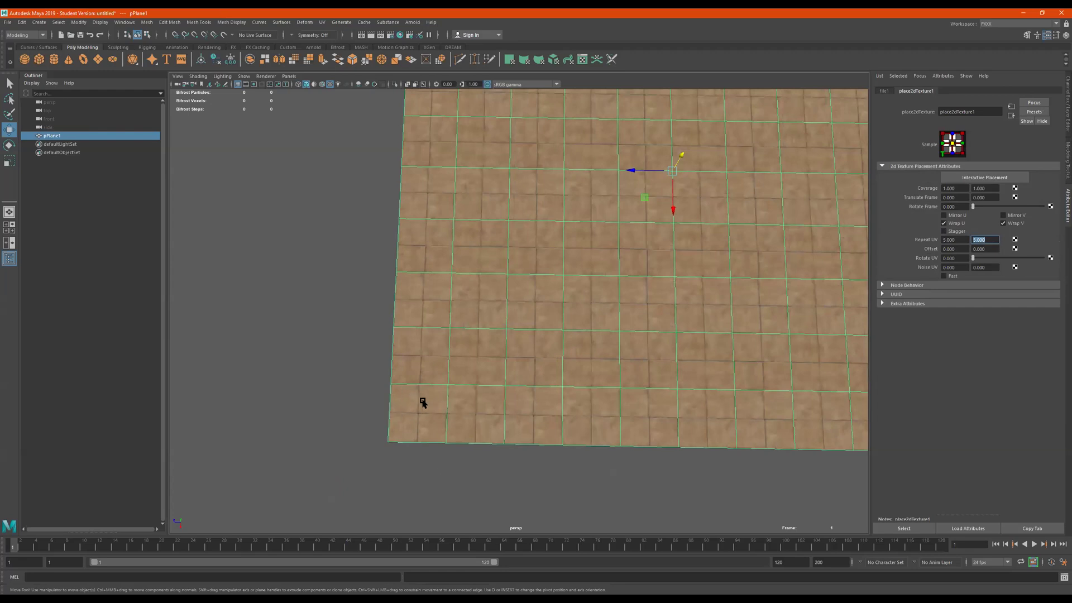
Set the plane's Subdivisions Width and Subdivisions Height to 20 in its polyPlane construction history.
alt+drag(462, 388, 433, 383)
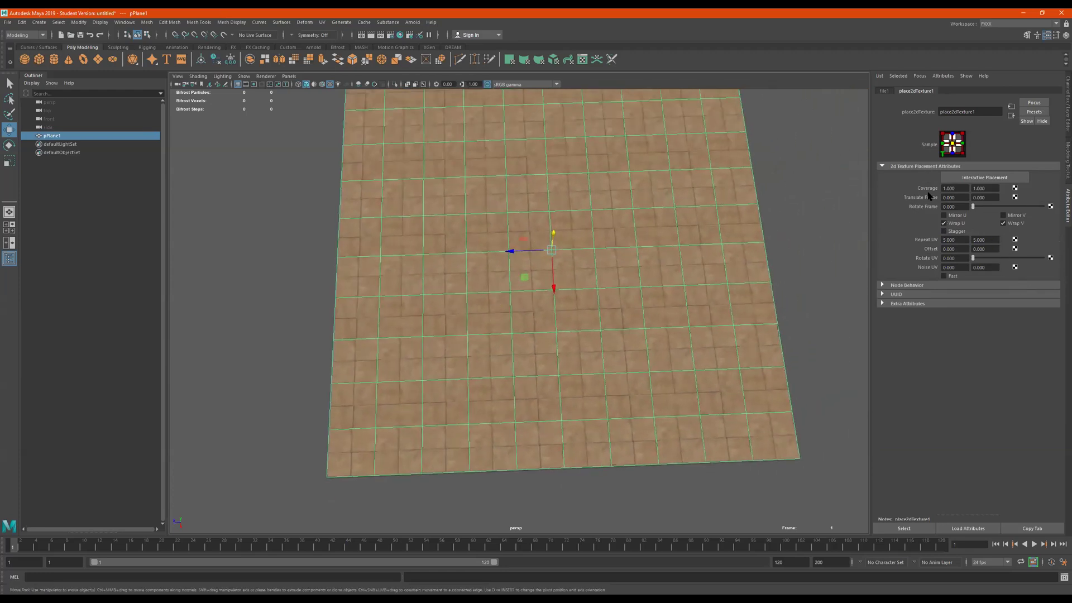
click(887, 91)
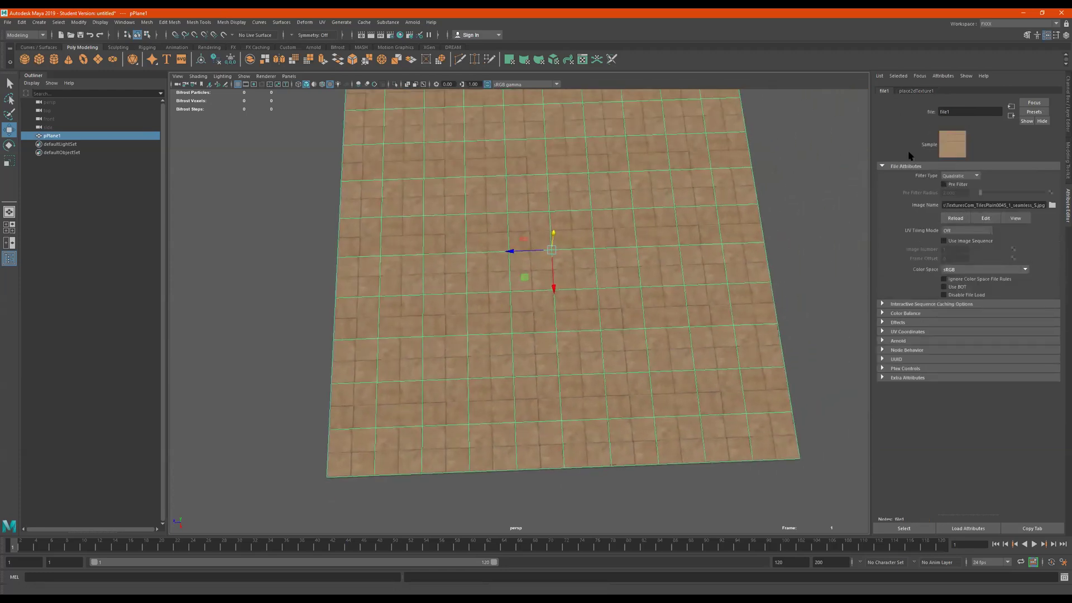
click(604, 311)
click(913, 93)
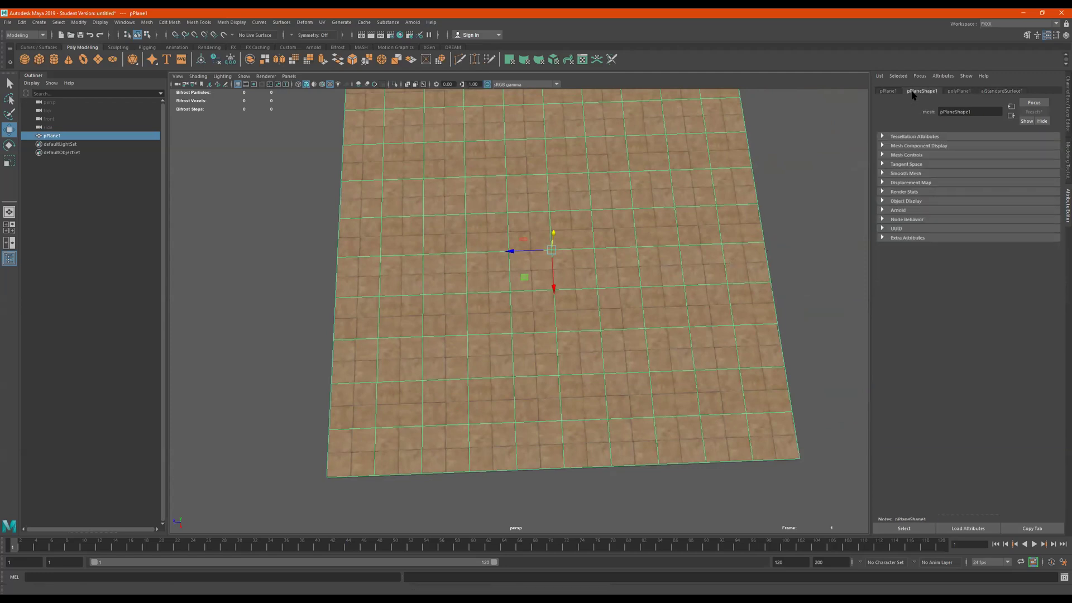
click(955, 91)
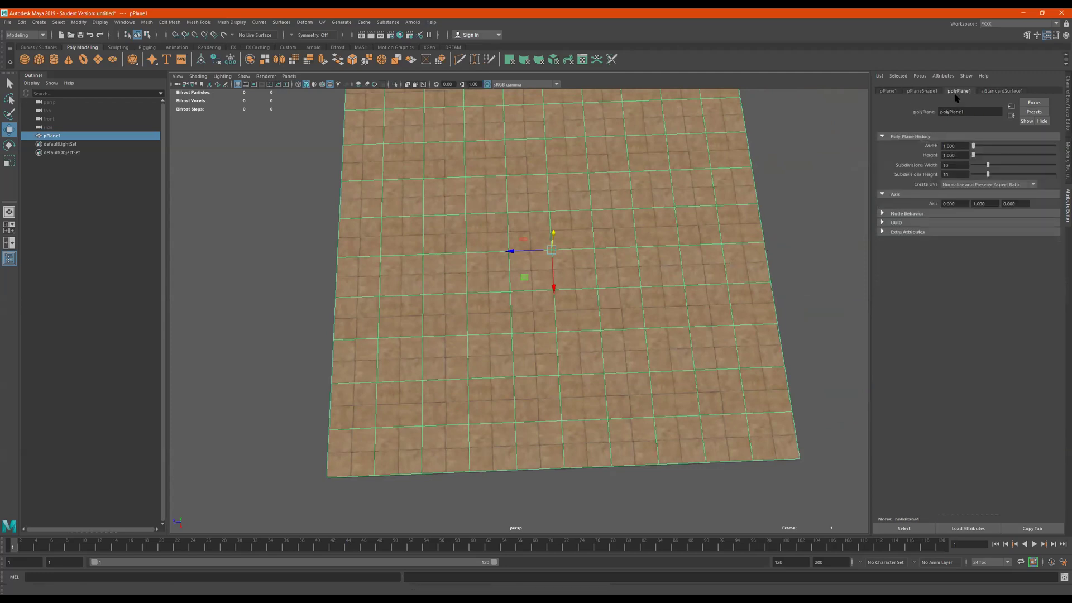
double_click(959, 168)
text(20)
key(Tab)
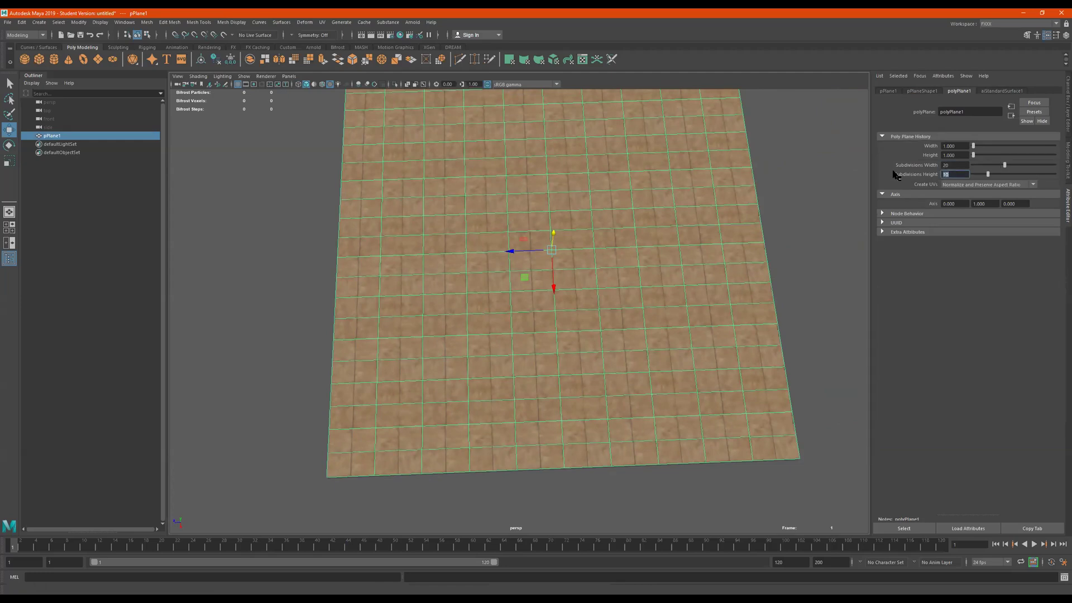
text(20)
key(Return)
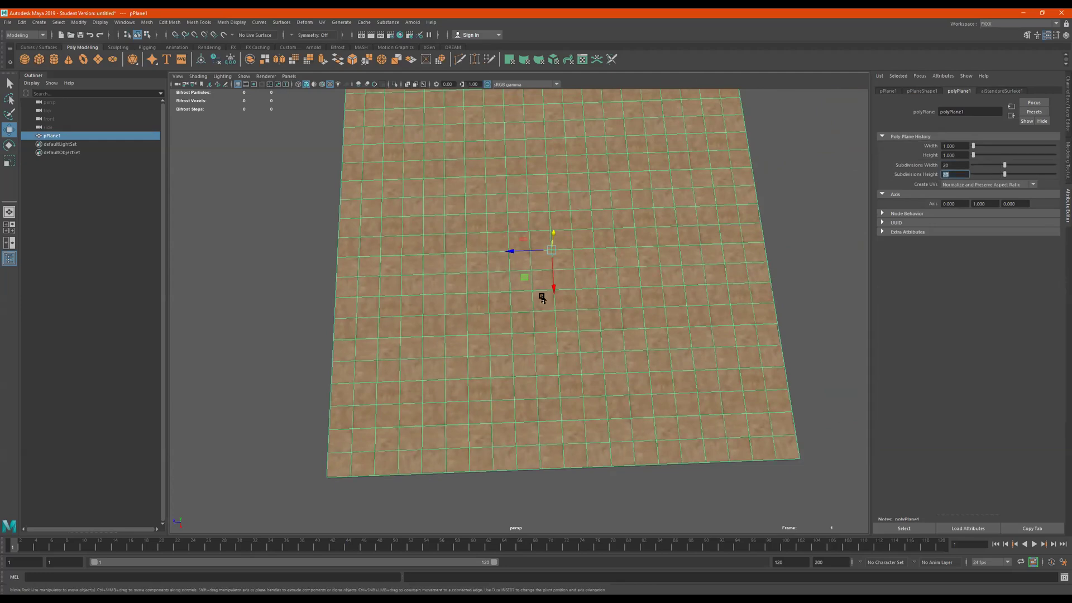
Examine how the plane's subdivisions line up with the tile joints, with the plane both selected and deselected.
mouse_move(474, 378)
alt+mouse_down()
mouse_move(462, 374)
mouse_move(464, 345)
mouse_move(468, 364)
alt+mouse_up()
alt+right_drag(409, 393, 574, 420)
alt+drag(573, 421, 623, 378)
scroll(598, 373, down, 2)
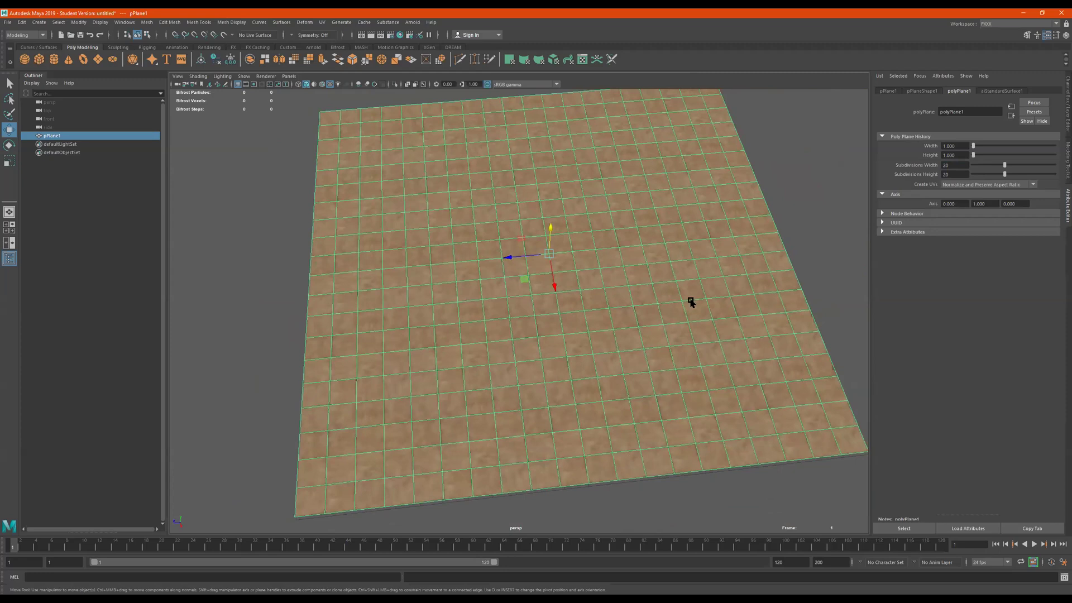
click(802, 203)
click(628, 382)
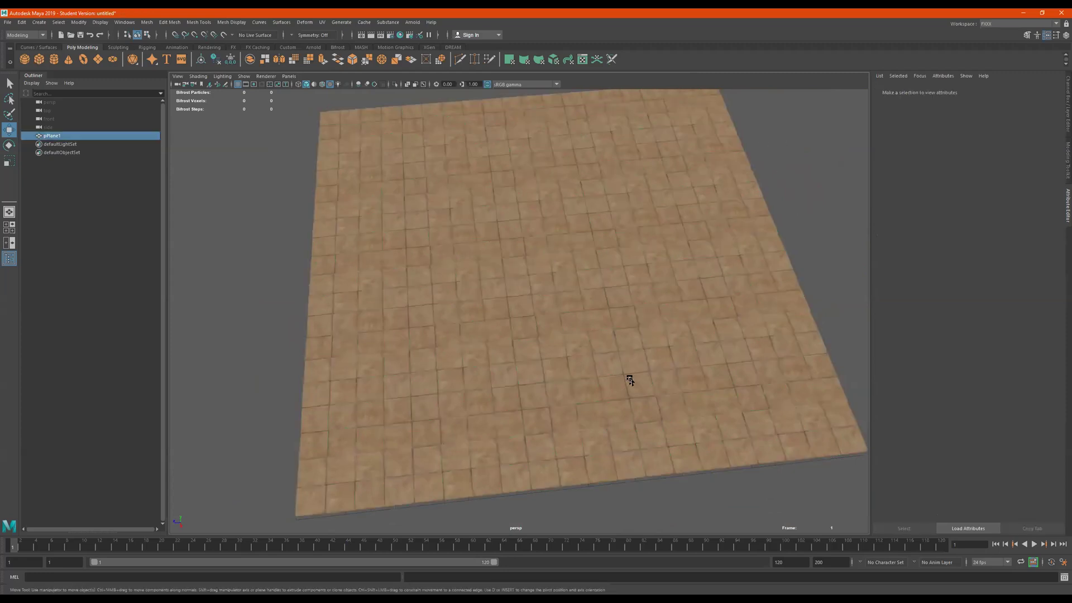
Switch the plane to edge component mode and select all of its edges.
alt+drag(545, 397, 504, 359)
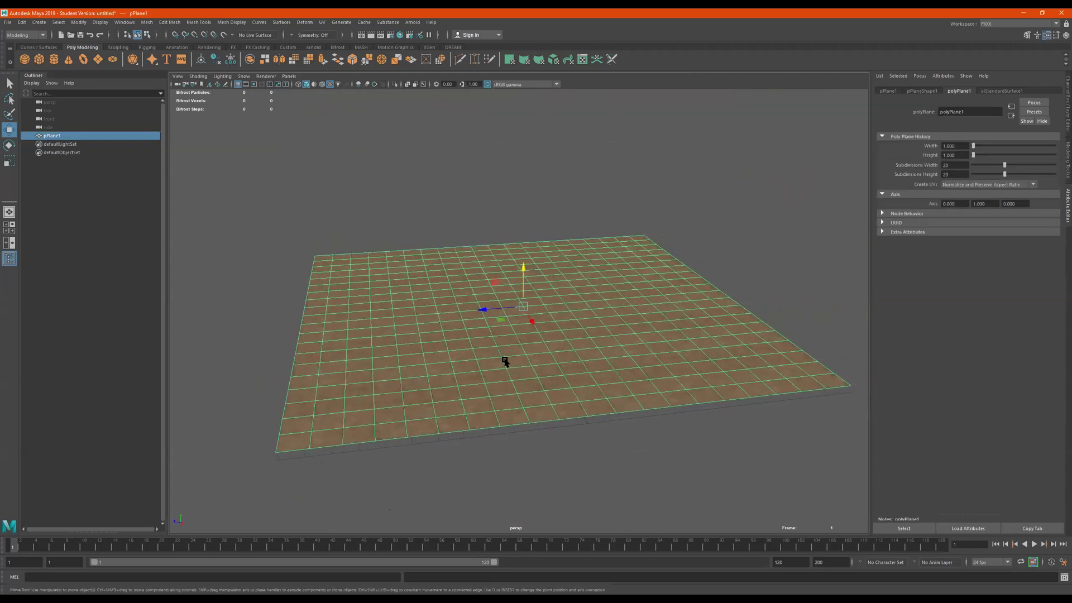
right_drag(483, 332, 466, 245)
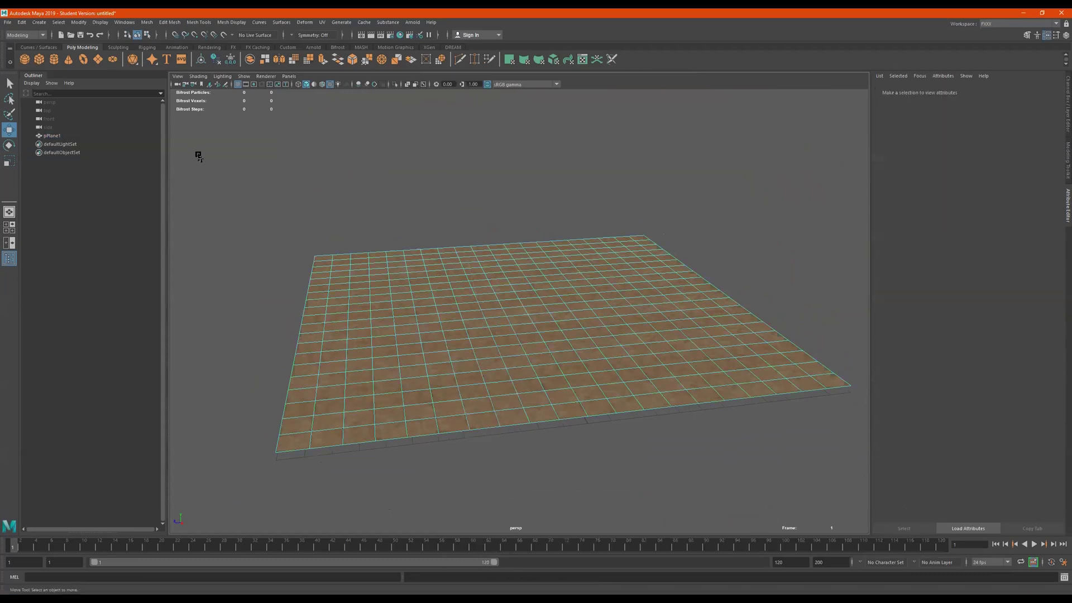
drag(201, 156, 866, 519)
alt+drag(710, 449, 667, 383)
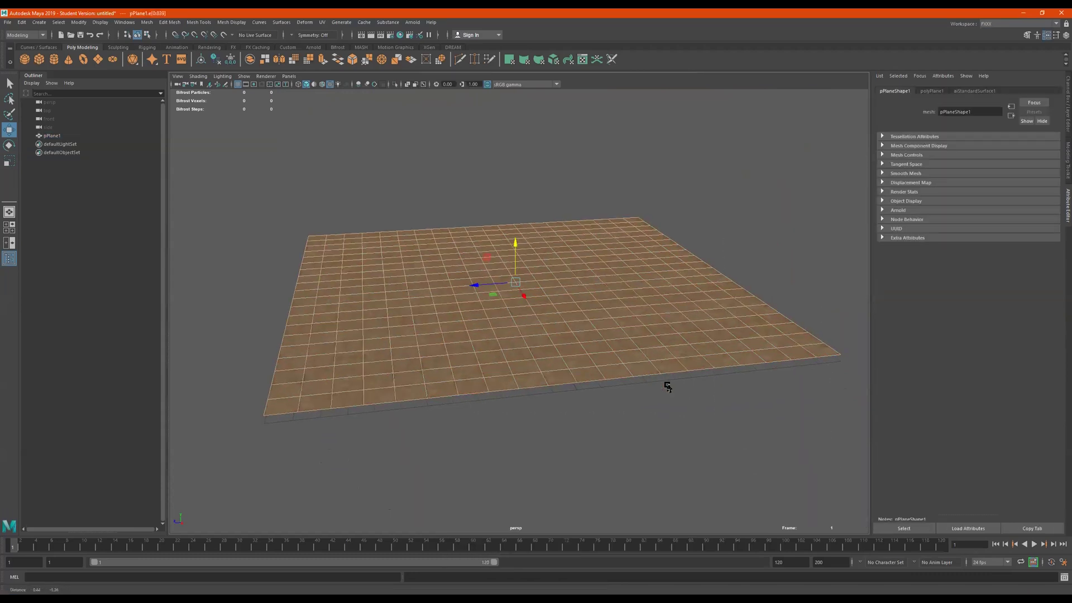
alt+drag(480, 366, 433, 387)
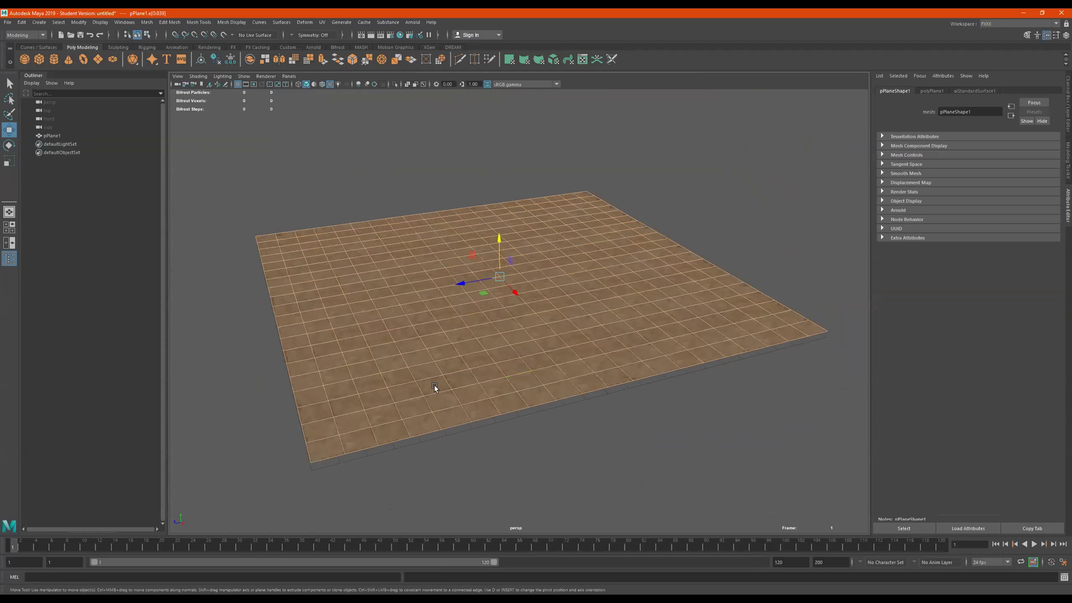
Duplicate the plane and move the copy straight up above the original.
alt+right_drag(434, 387, 531, 383)
alt+middle_drag(531, 382, 606, 314)
alt+right_drag(607, 314, 574, 323)
alt+drag(575, 324, 584, 318)
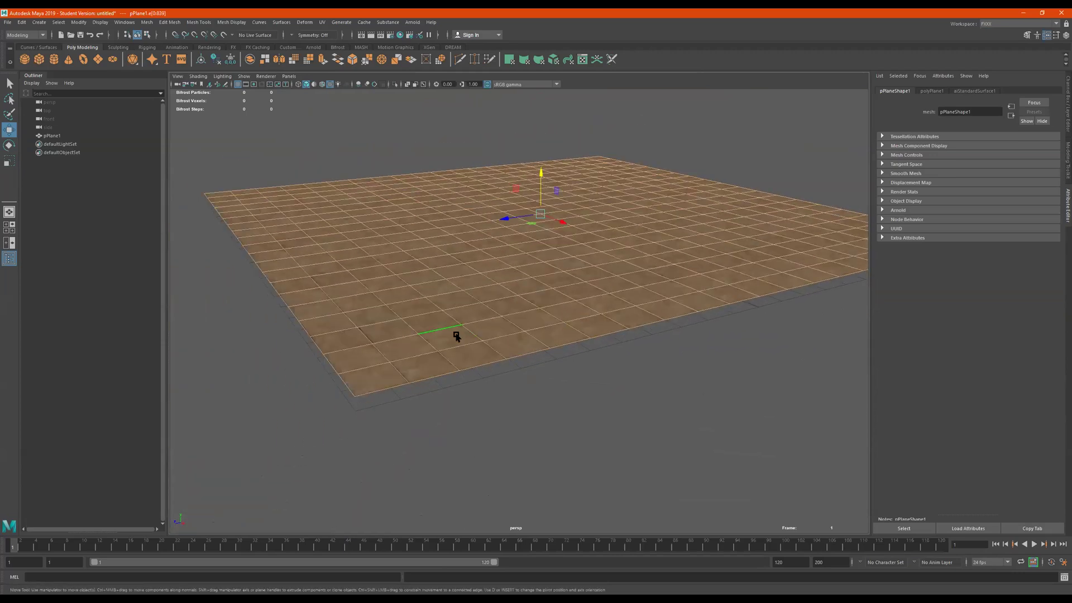
alt+drag(553, 305, 536, 316)
alt+right_drag(535, 316, 383, 319)
alt+drag(602, 296, 585, 269)
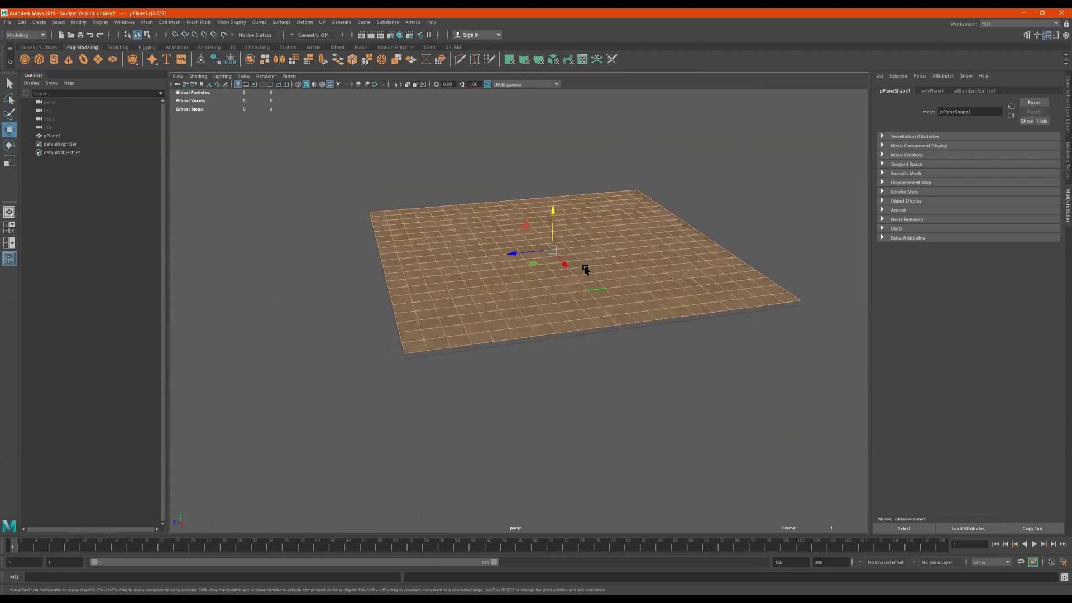
key(ctrl+d)
drag(554, 213, 546, 168)
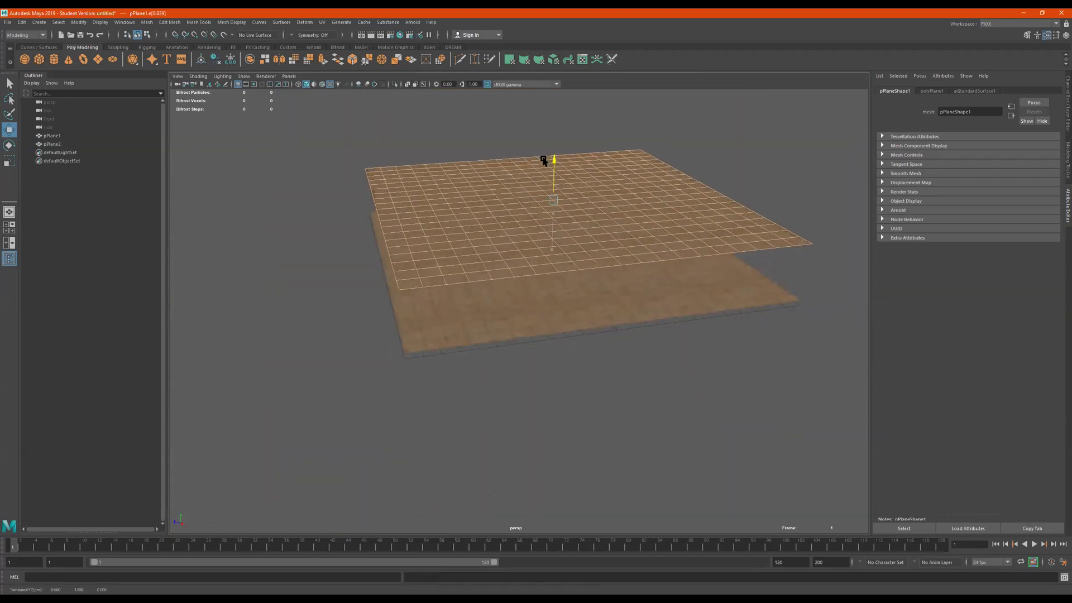
Return to object mode, hide the original plane, and select the raised copy.
key(h)
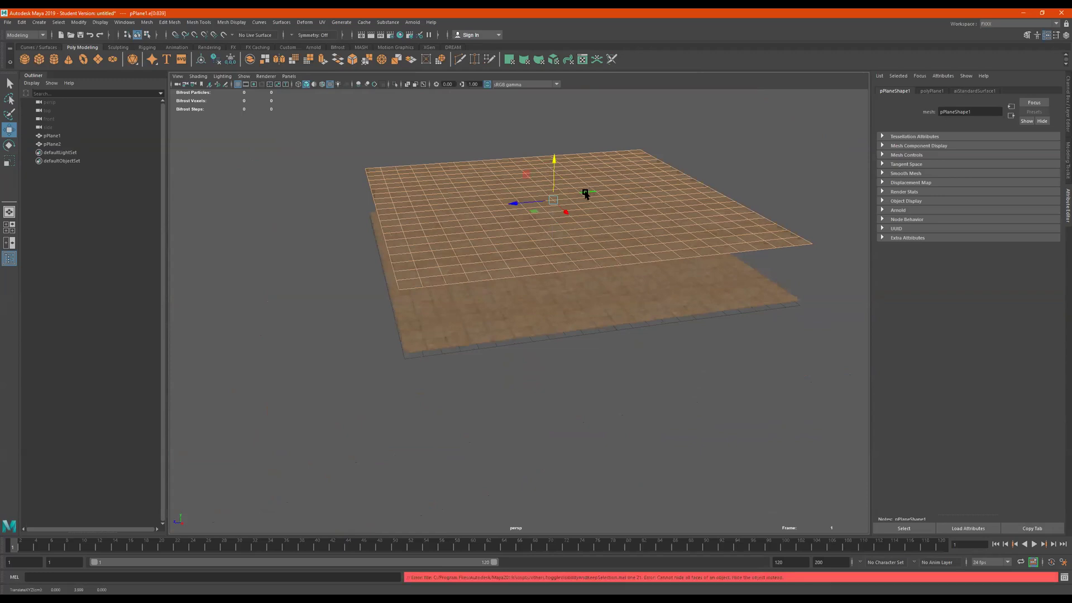
right_drag(586, 194, 706, 156)
key(h)
key(h)
key(h)
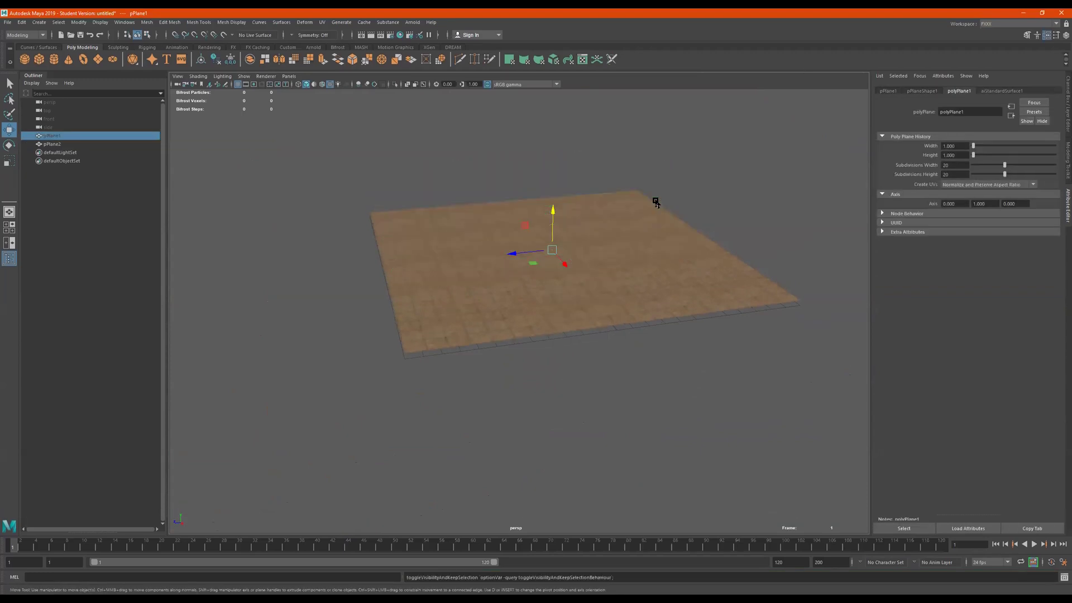
click(520, 306)
Extrude all faces of the copied plane with Local Translate Z 0.041 and Keep Faces Together off.
scroll(511, 312, up, 2)
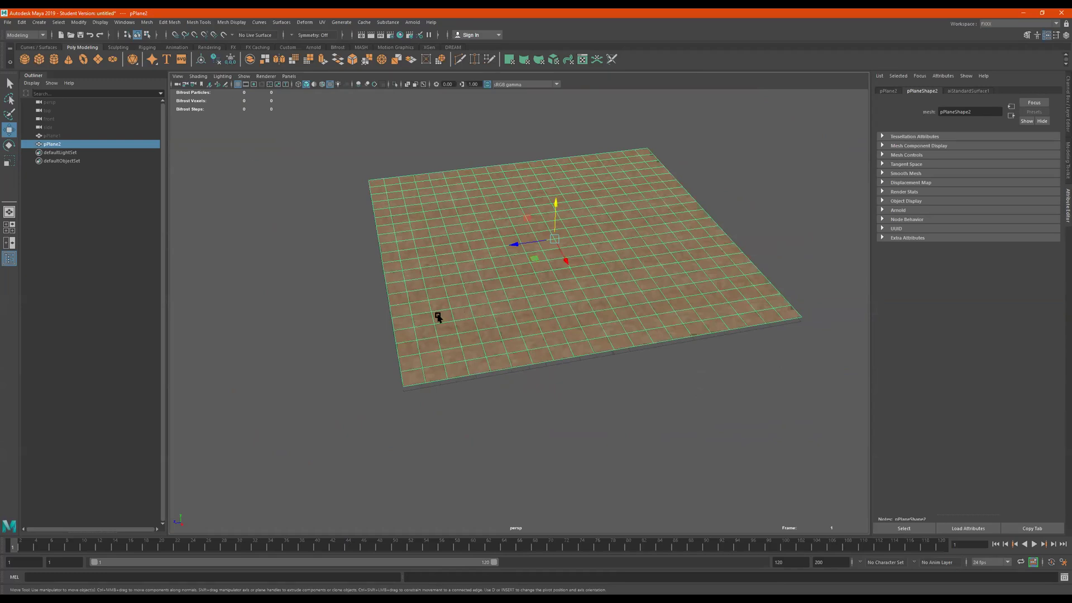
right_drag(498, 273, 500, 297)
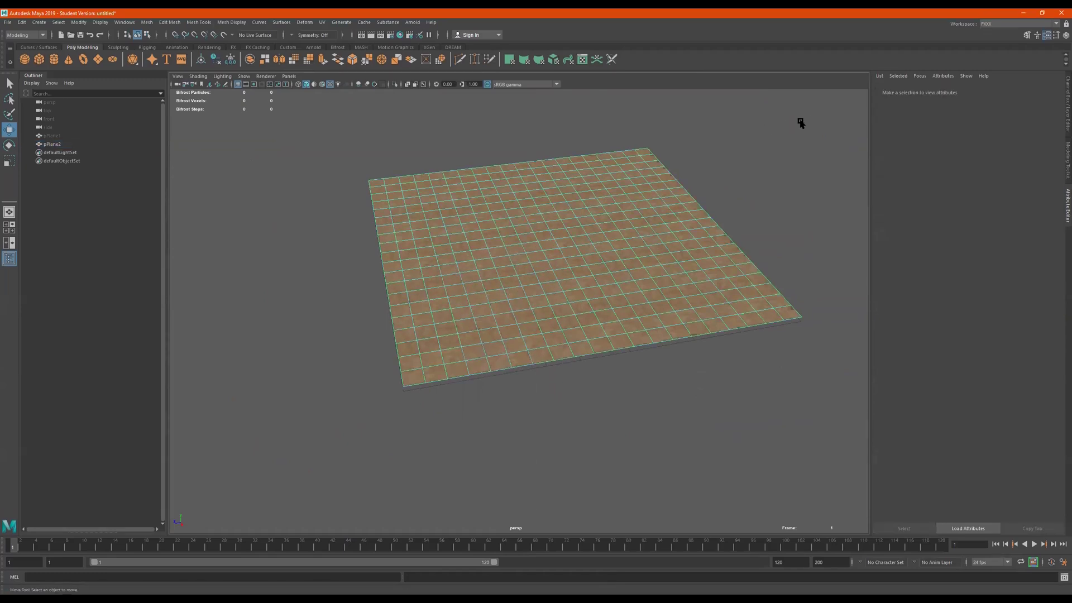
drag(809, 107, 257, 451)
scroll(517, 371, up, 5)
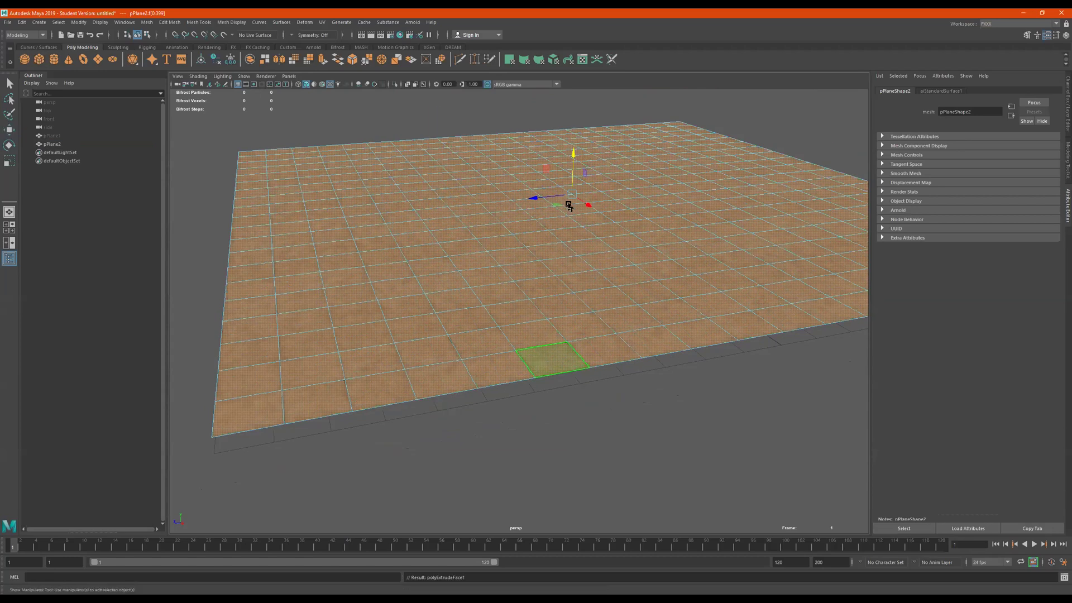
key(ctrl+e)
click(573, 156)
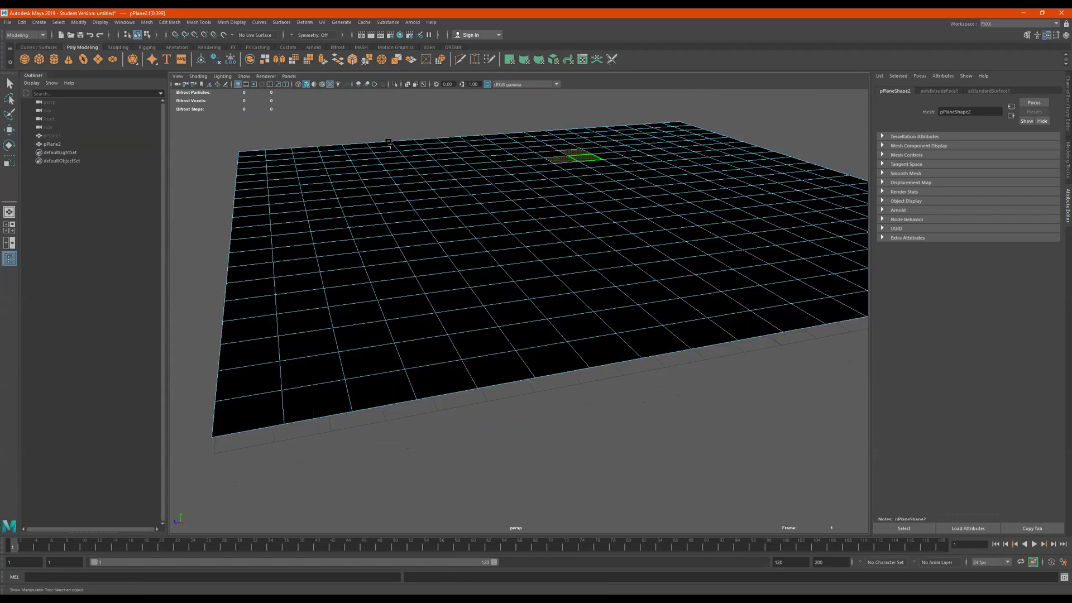
key(ctrl+z)
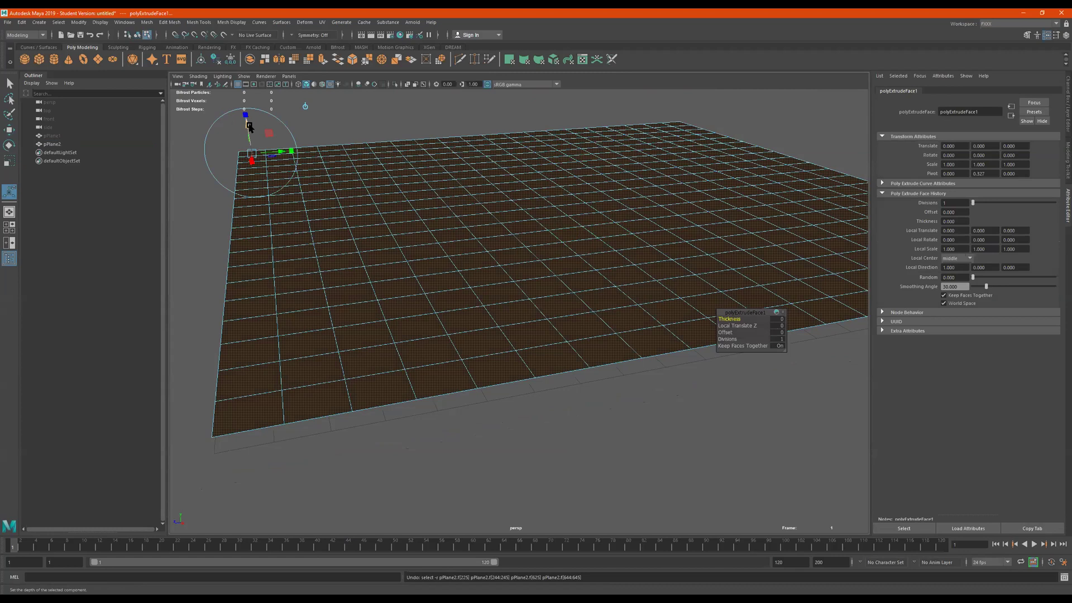
drag(246, 123, 244, 123)
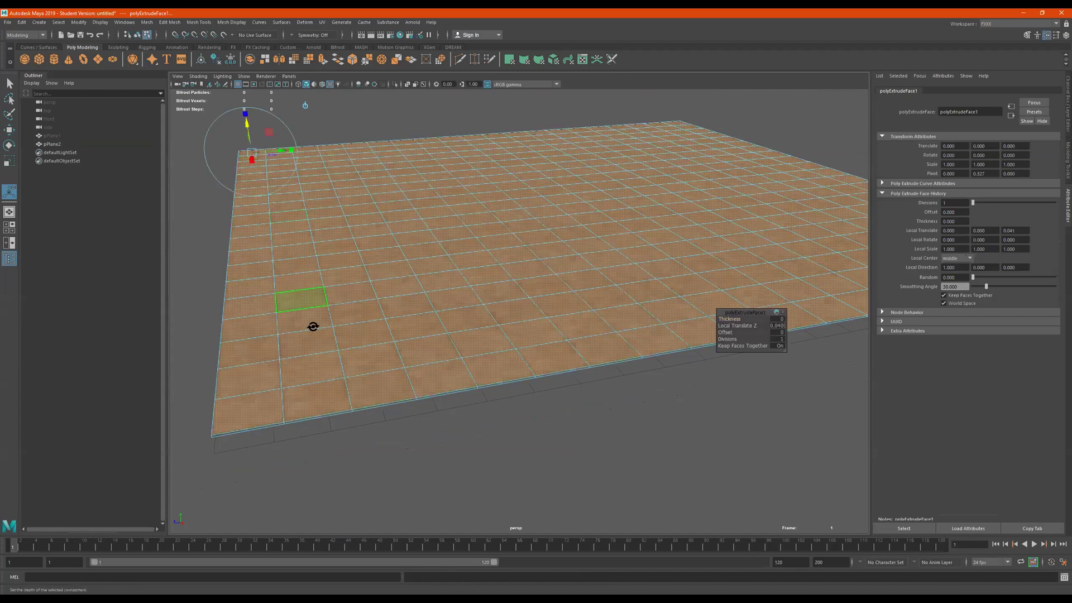
alt+drag(311, 328, 478, 363)
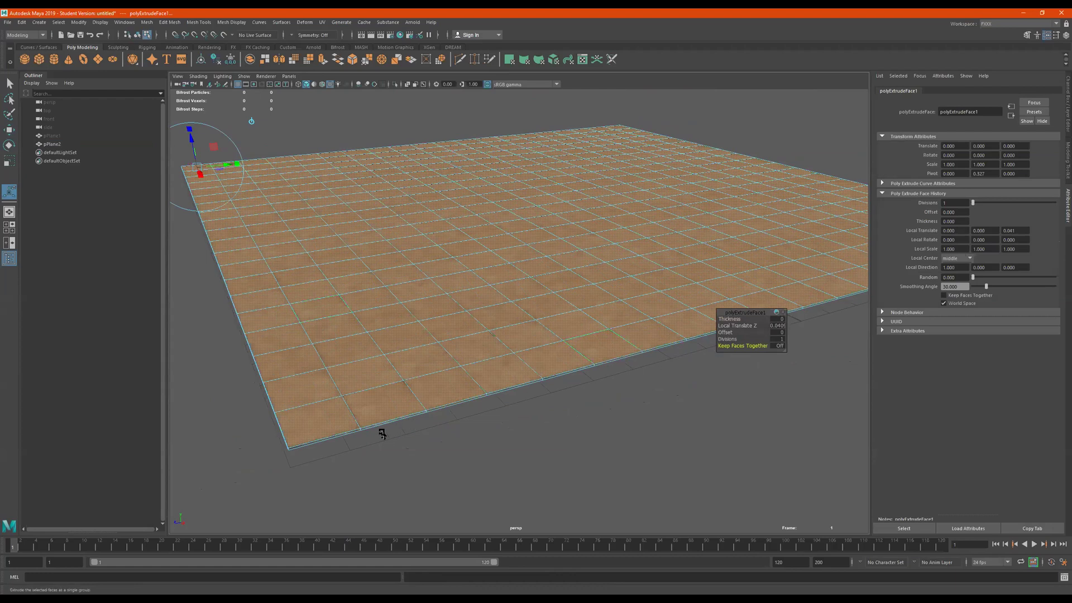
Set the face extrusion's Offset to 0.009 to fit the gaps to the texture's tile joints.
alt+right_drag(378, 434, 480, 370)
alt+middle_drag(480, 370, 456, 341)
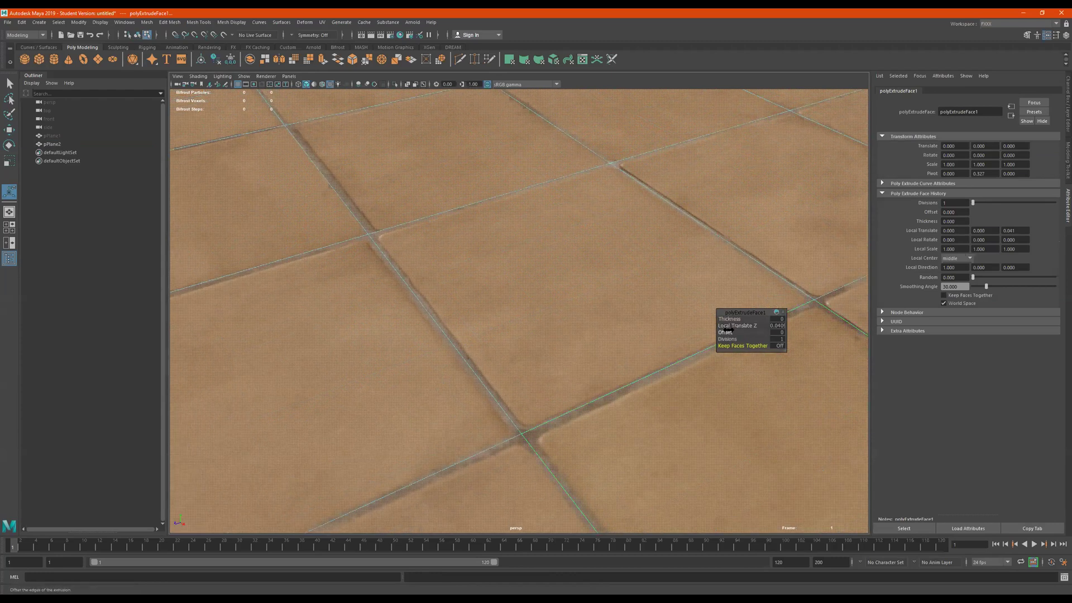
click(725, 332)
drag(725, 331, 728, 332)
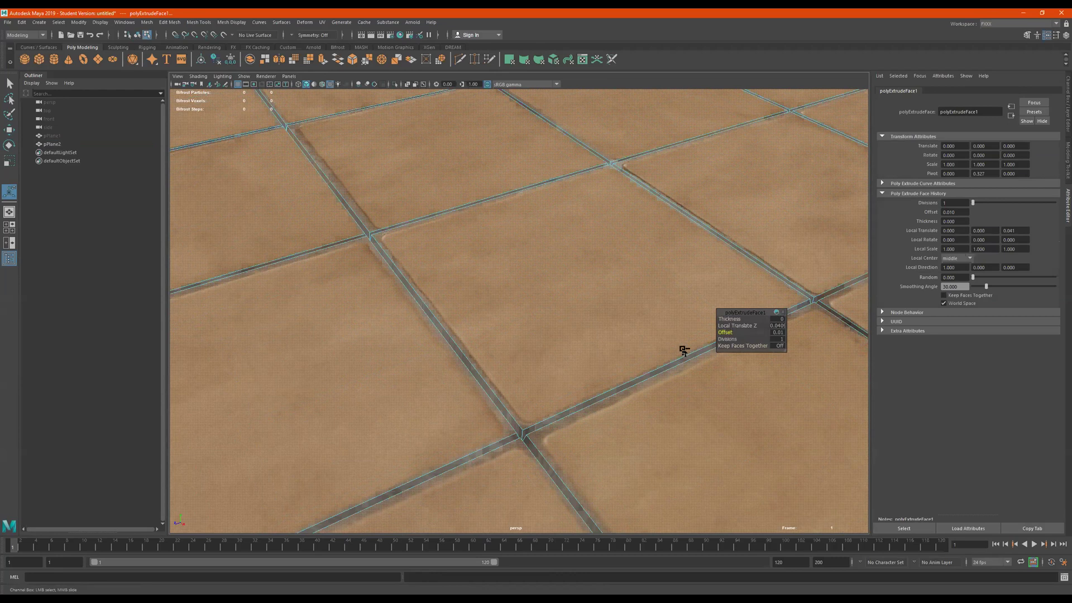
alt+drag(553, 405, 535, 398)
alt+right_drag(535, 398, 440, 389)
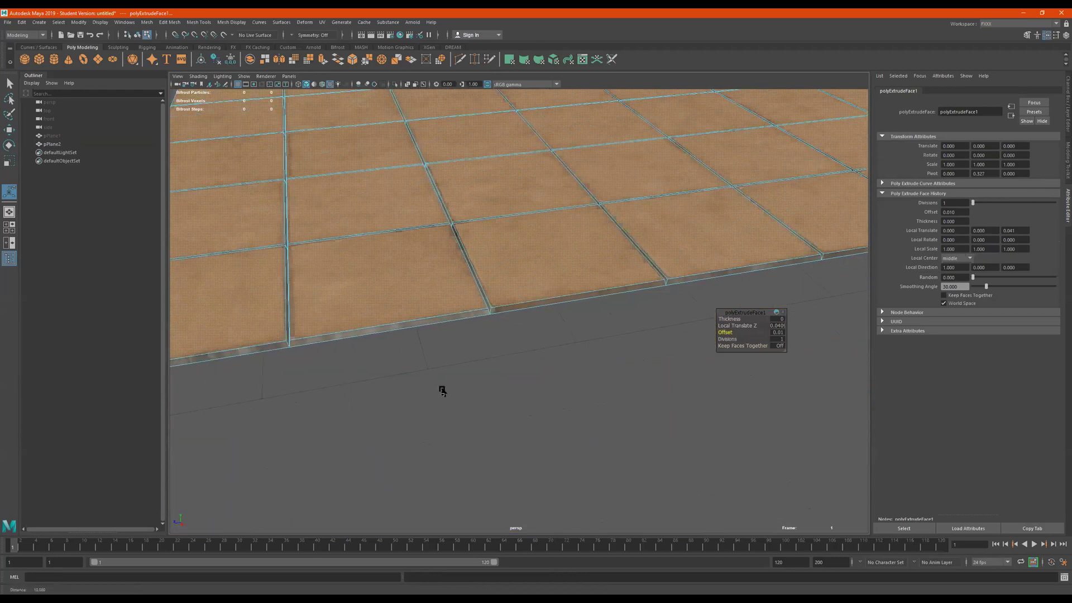
alt+drag(440, 390, 400, 345)
alt+middle_drag(401, 345, 467, 466)
alt+right_drag(312, 391, 384, 366)
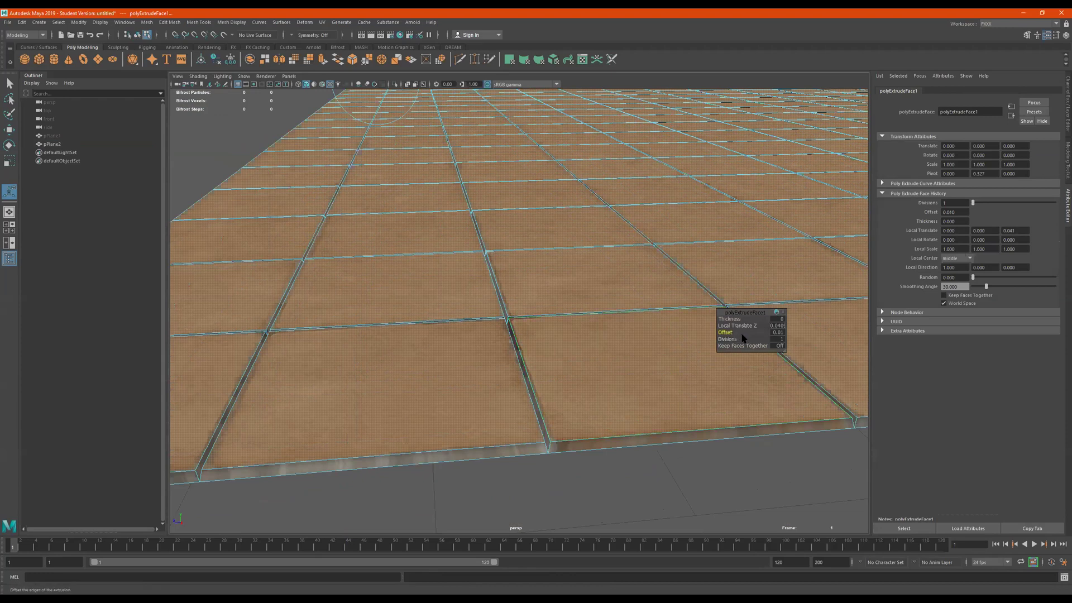
click(781, 333)
key(Return)
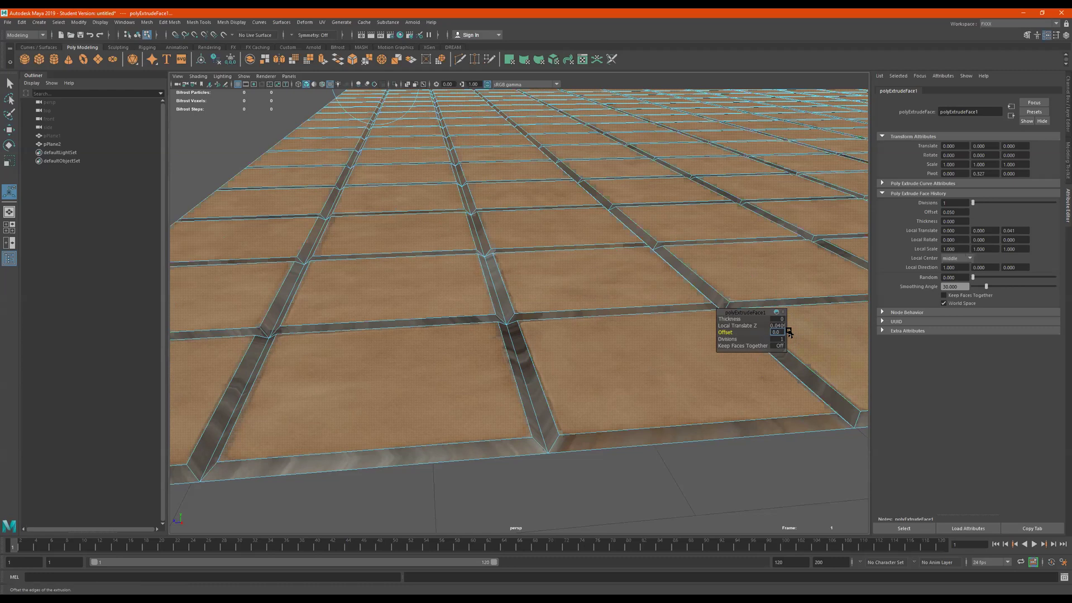
key(Return)
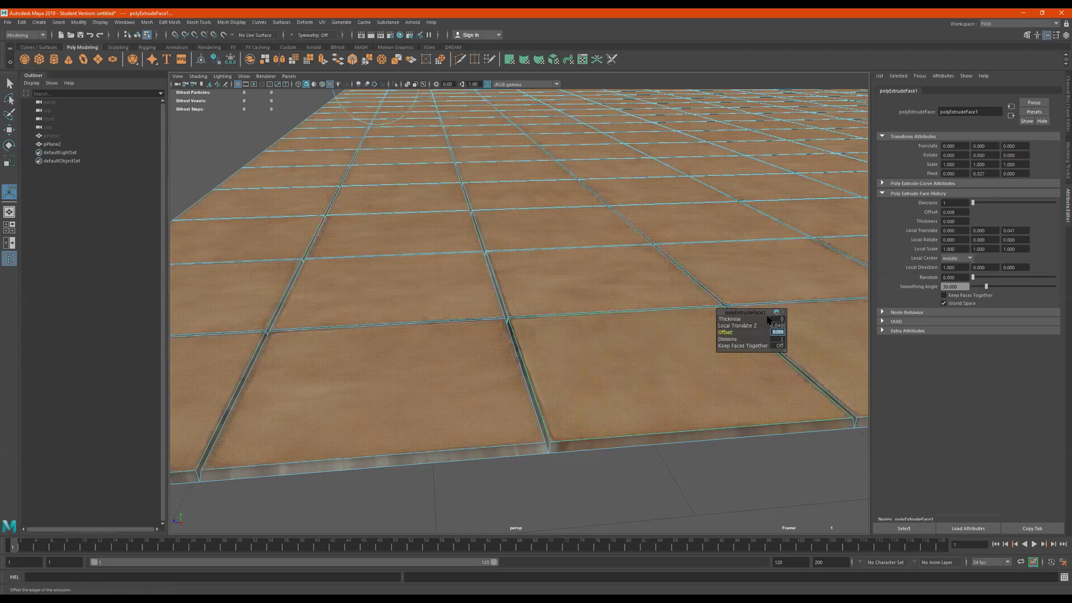
Set the face extrusion's Thickness to -0.04 and its Divisions to 2.
drag(731, 319, 730, 319)
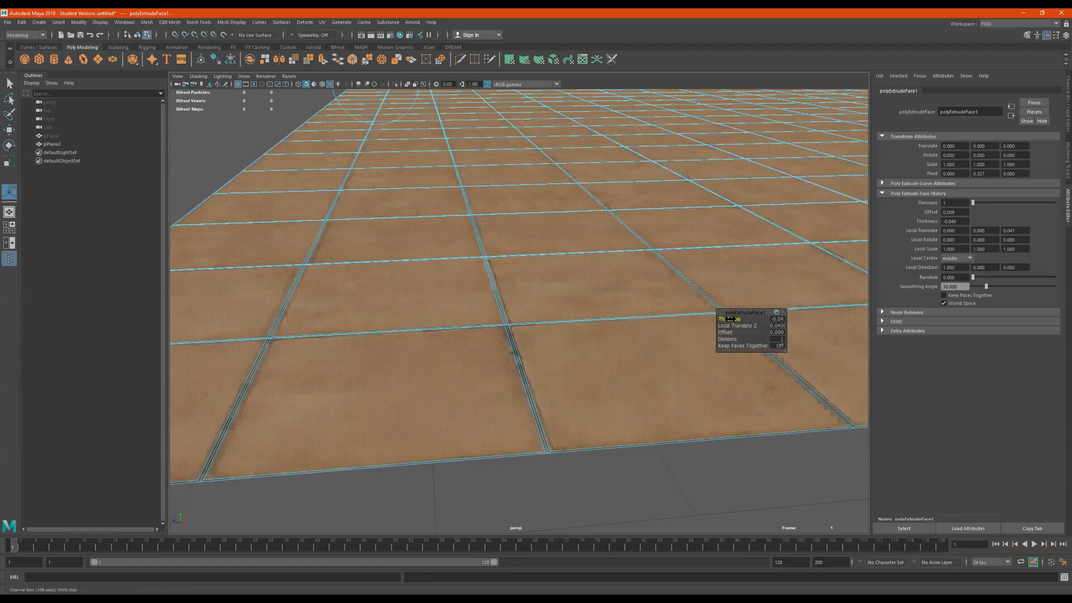
alt+drag(580, 300, 539, 317)
alt+right_drag(480, 348, 516, 343)
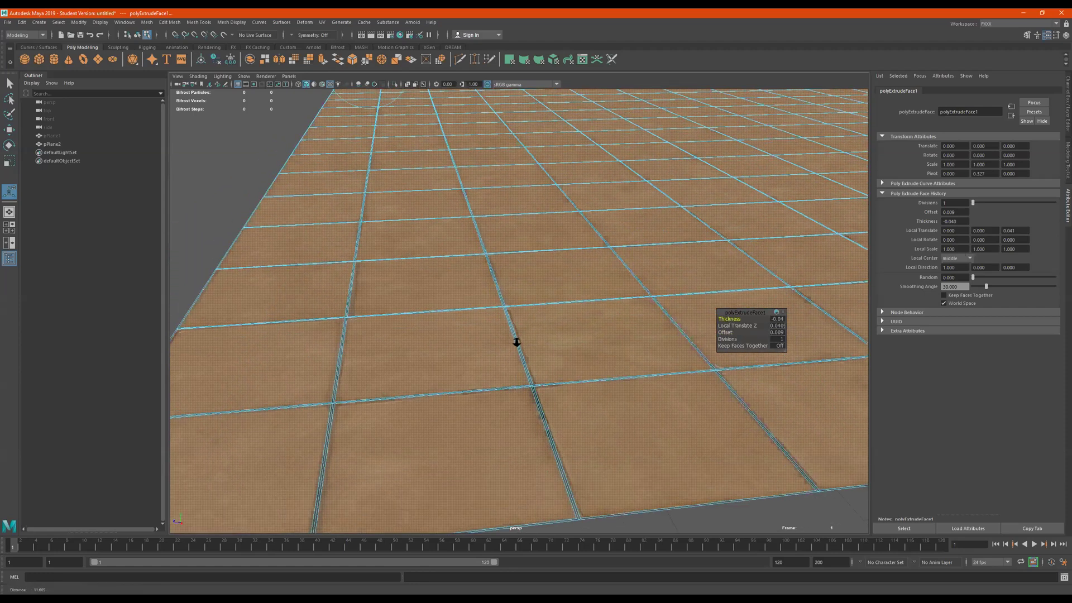
scroll(519, 335, down, 3)
scroll(523, 331, up, 3)
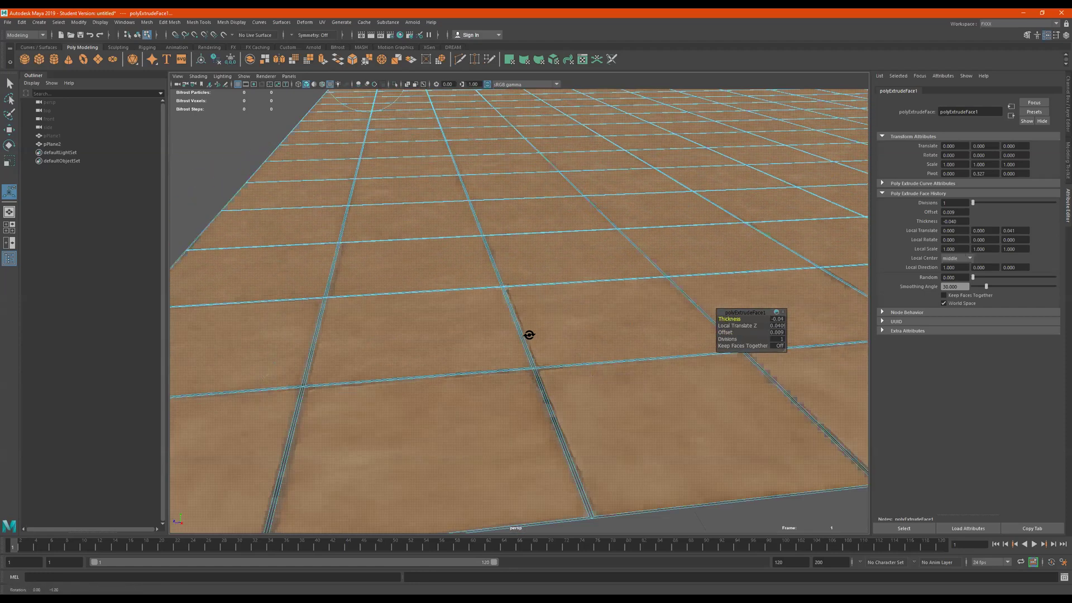
click(724, 339)
drag(726, 338, 726, 337)
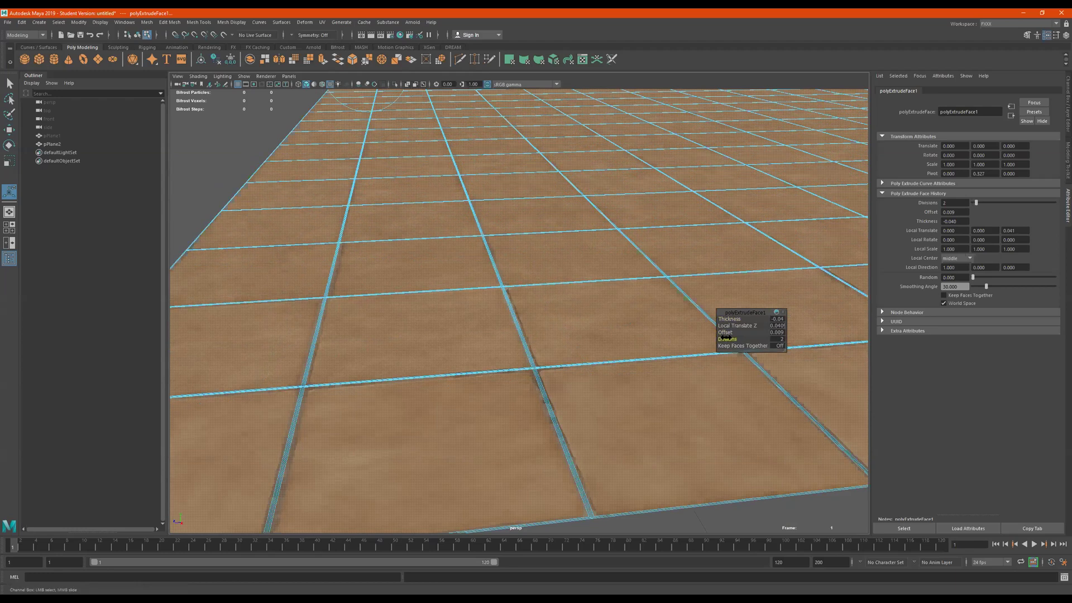
Switch the extruded tile plane back to object mode and deselect it to view the tiles.
right_drag(573, 369, 705, 288)
scroll(616, 296, down, 6)
click(583, 399)
alt+drag(584, 400, 562, 403)
click(562, 406)
scroll(614, 385, down, 6)
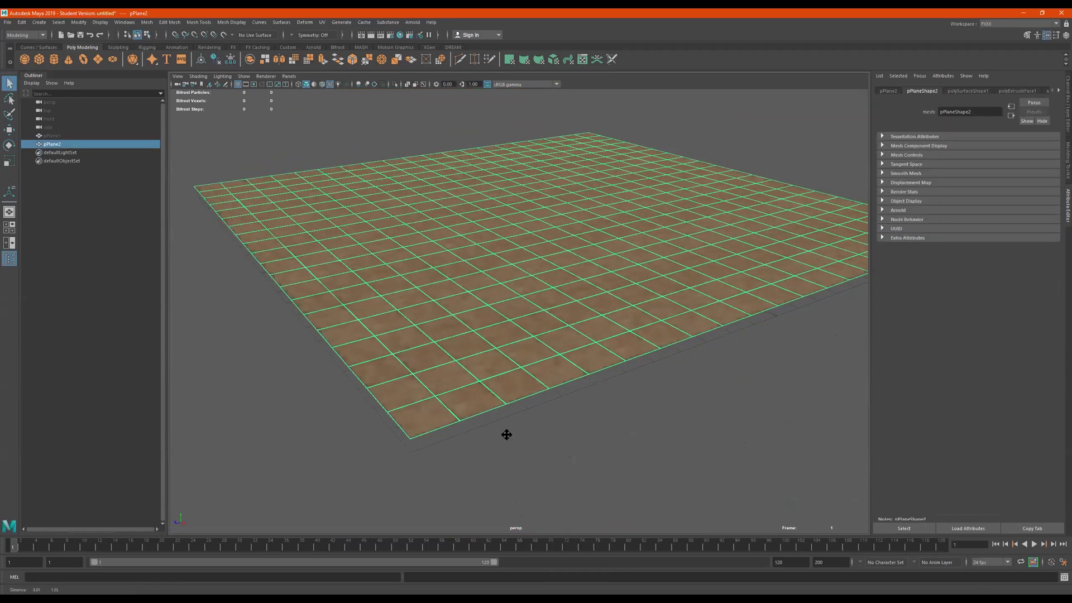
click(639, 464)
scroll(621, 435, up, 3)
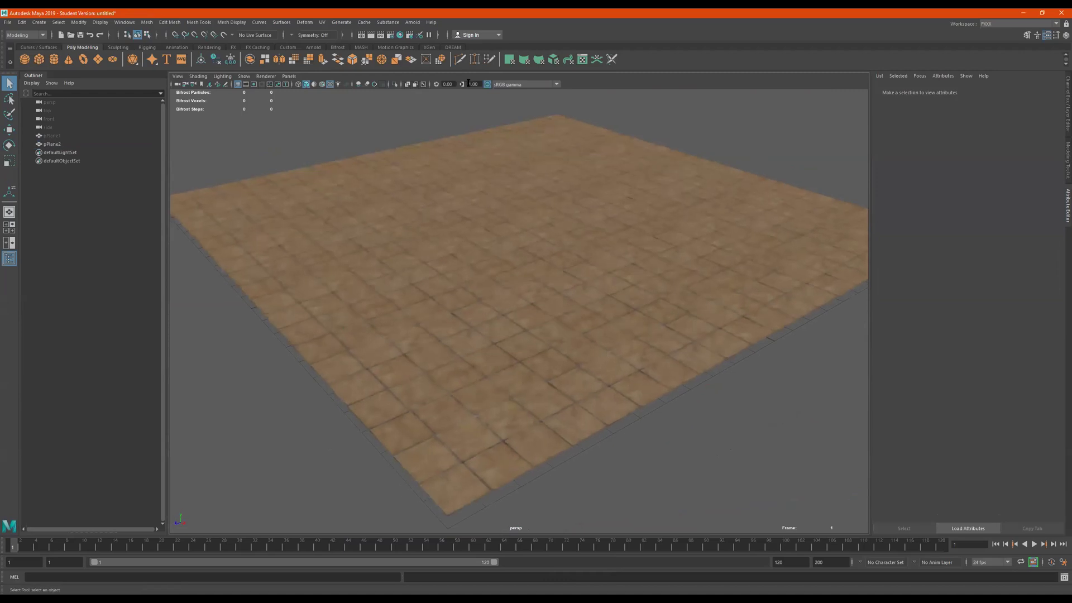
Add an Arnold SkyDome light to the scene.
click(412, 23)
mouse_move(442, 66)
click(524, 79)
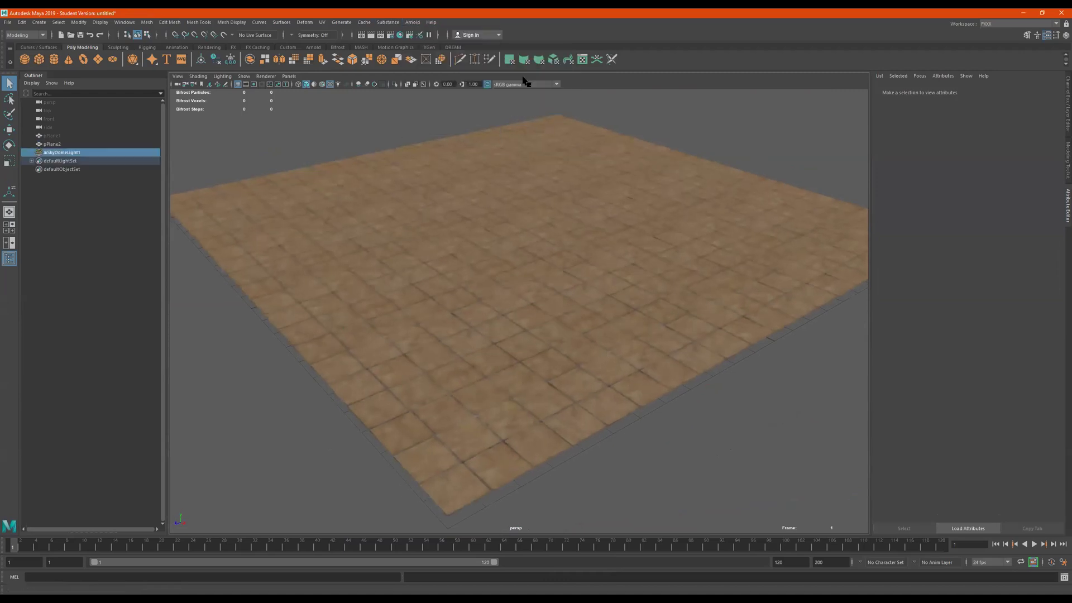
alt+middle_drag(562, 199, 550, 206)
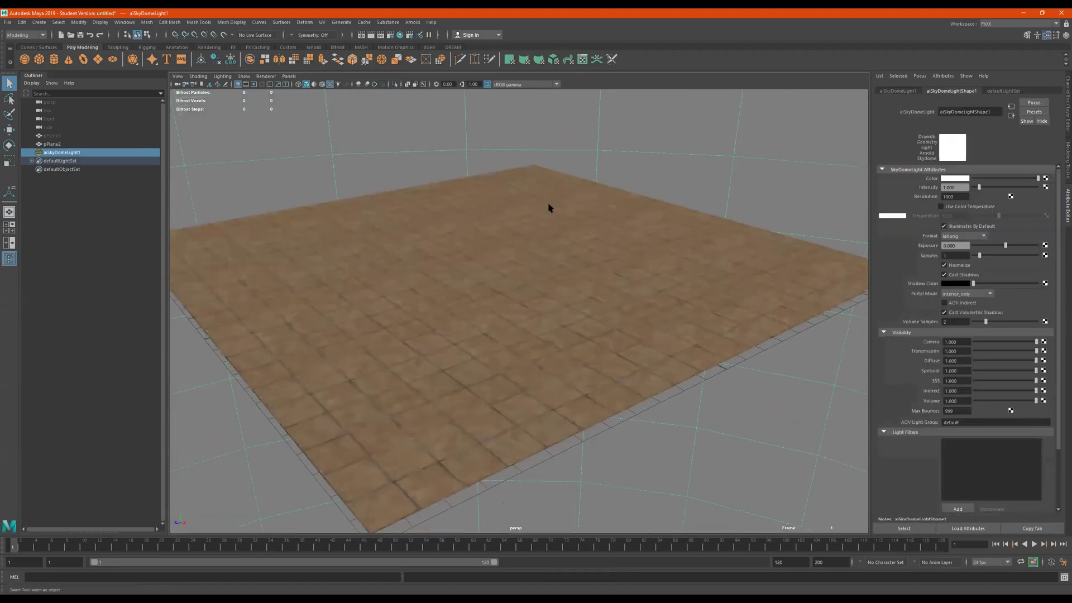
Connect a file texture to the sky dome light's Color and load sunset_fairway_4k.hdr from Downloads.
click(1045, 179)
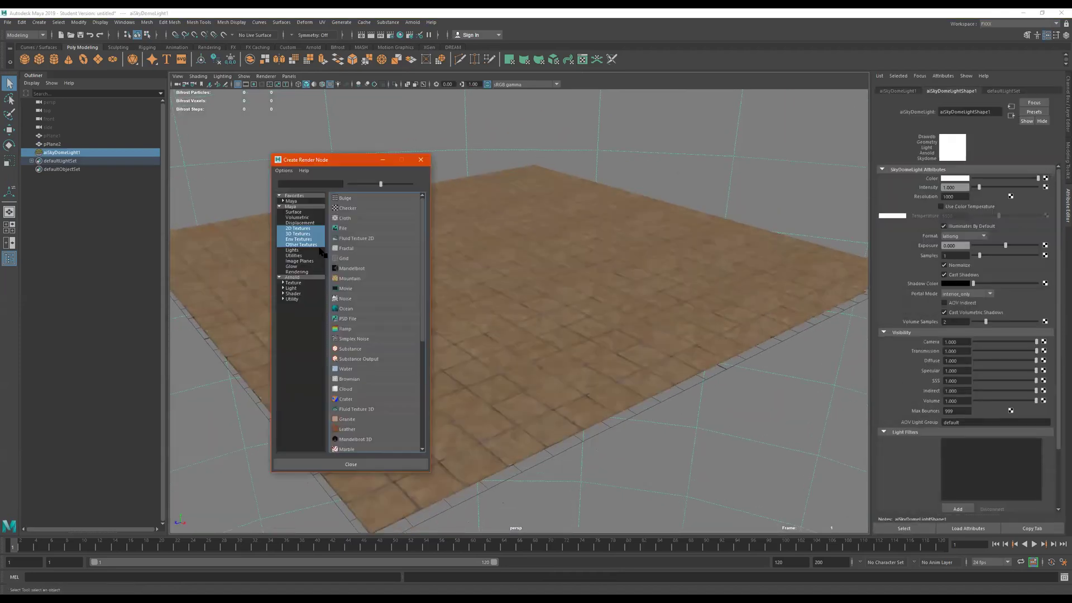
click(357, 229)
click(1052, 205)
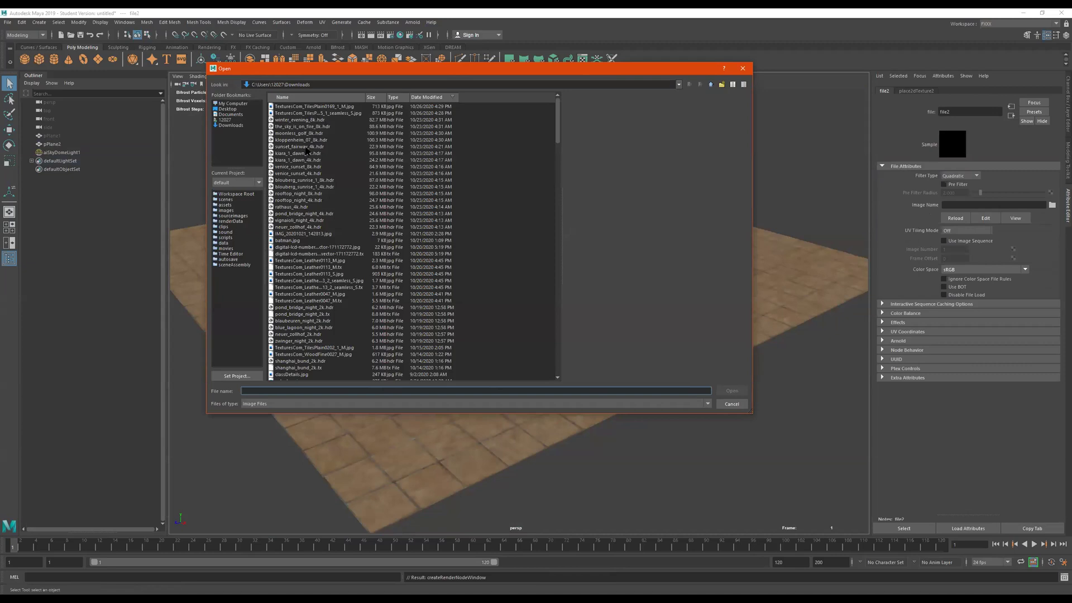
click(306, 147)
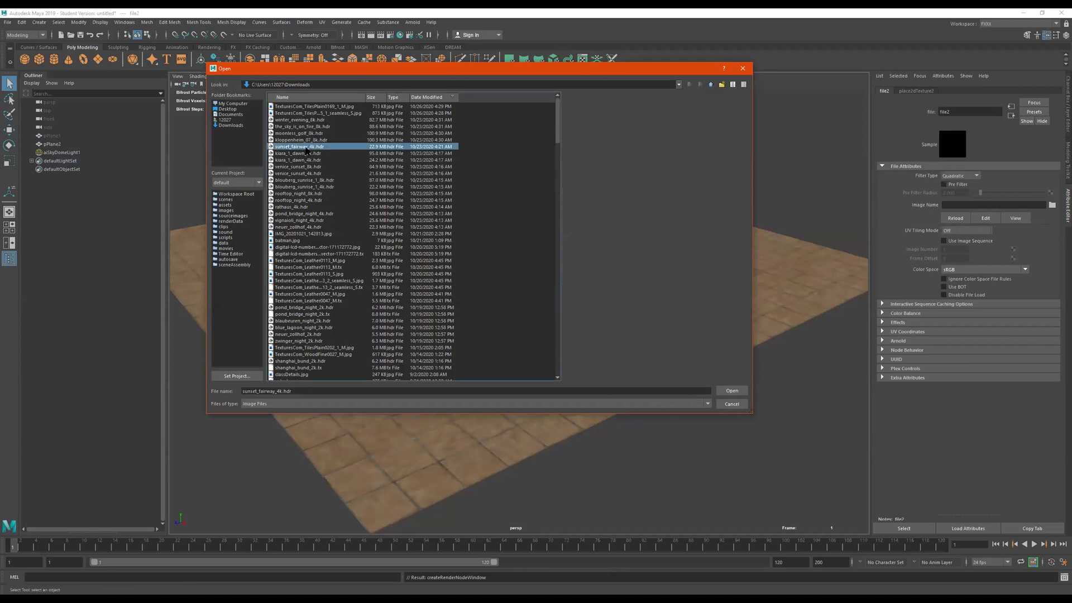
double_click(305, 147)
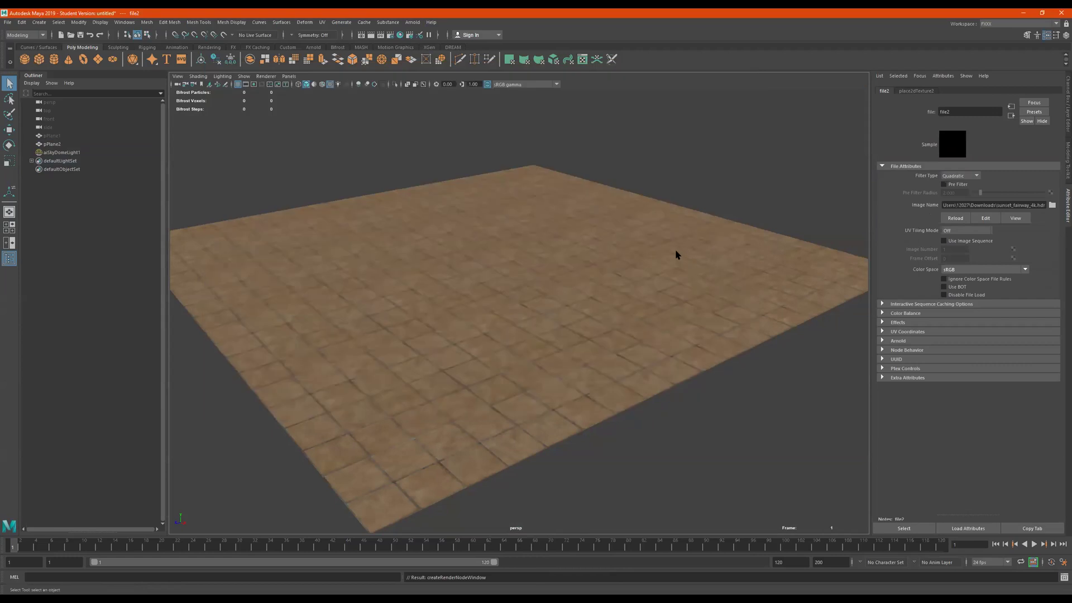
Render the tiled floor under the HDR sky in the Arnold RenderView.
alt+right_drag(664, 244, 516, 255)
alt+drag(547, 251, 631, 261)
mouse_move(608, 230)
alt+right_down()
mouse_move(621, 221)
mouse_move(579, 206)
mouse_move(603, 221)
alt+right_up()
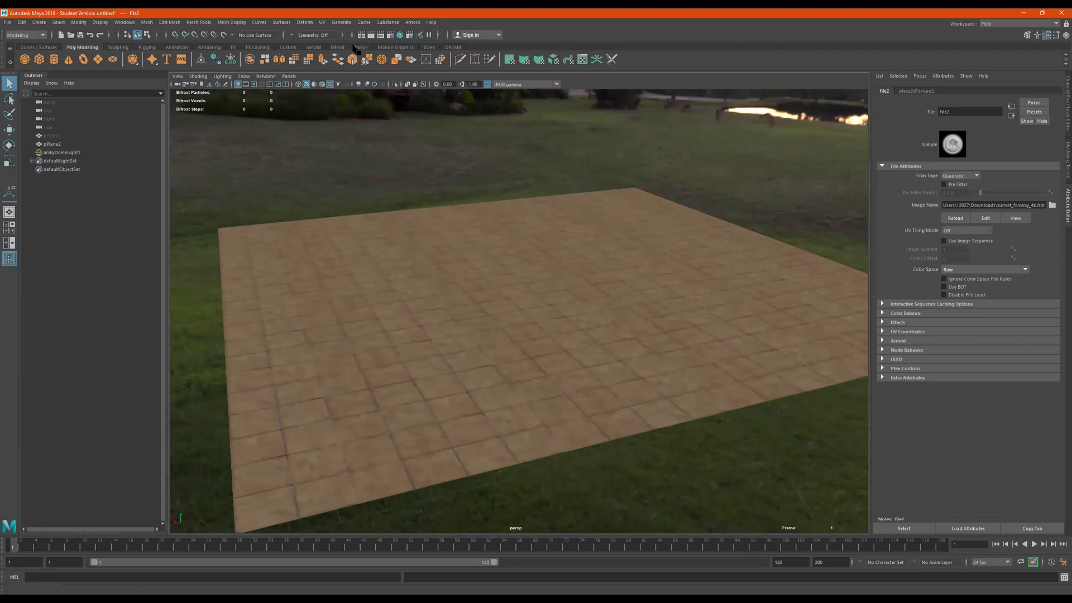
click(313, 47)
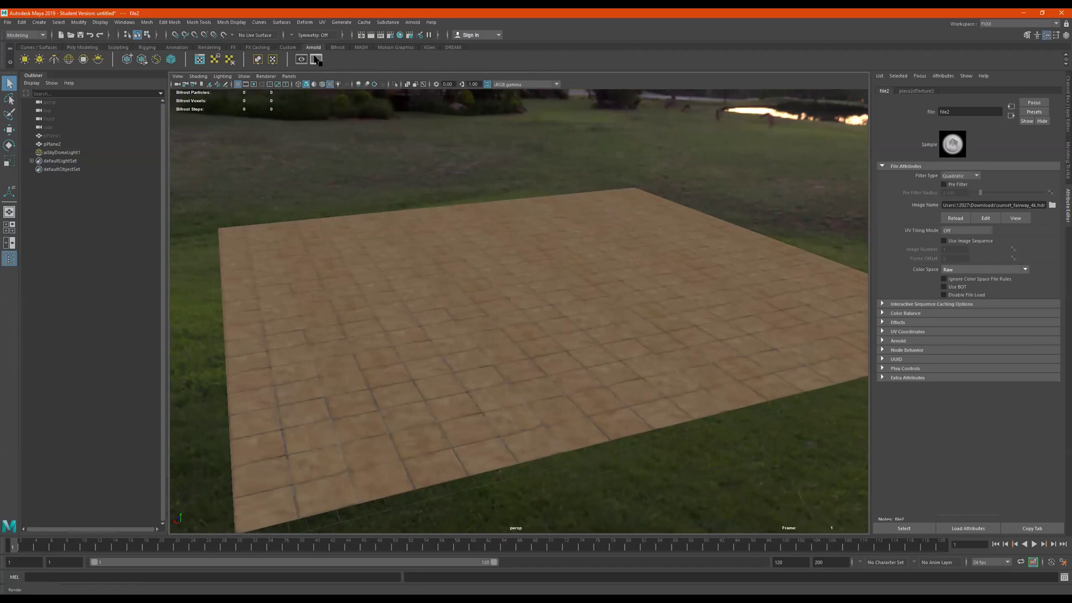
click(316, 59)
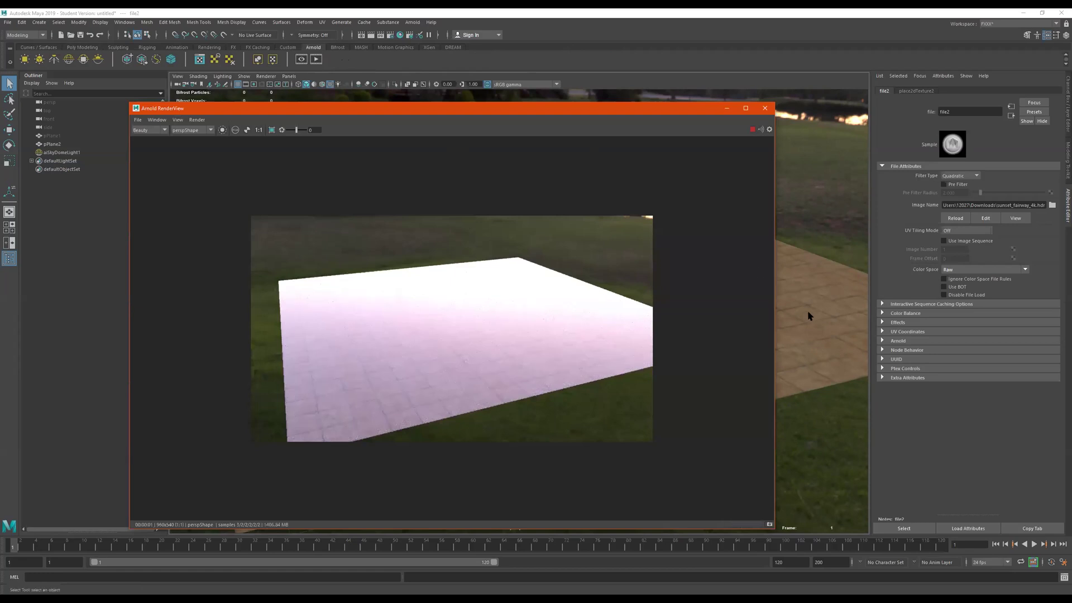
mouse_move(805, 327)
alt+mouse_down()
mouse_move(847, 328)
mouse_move(818, 320)
alt+mouse_up()
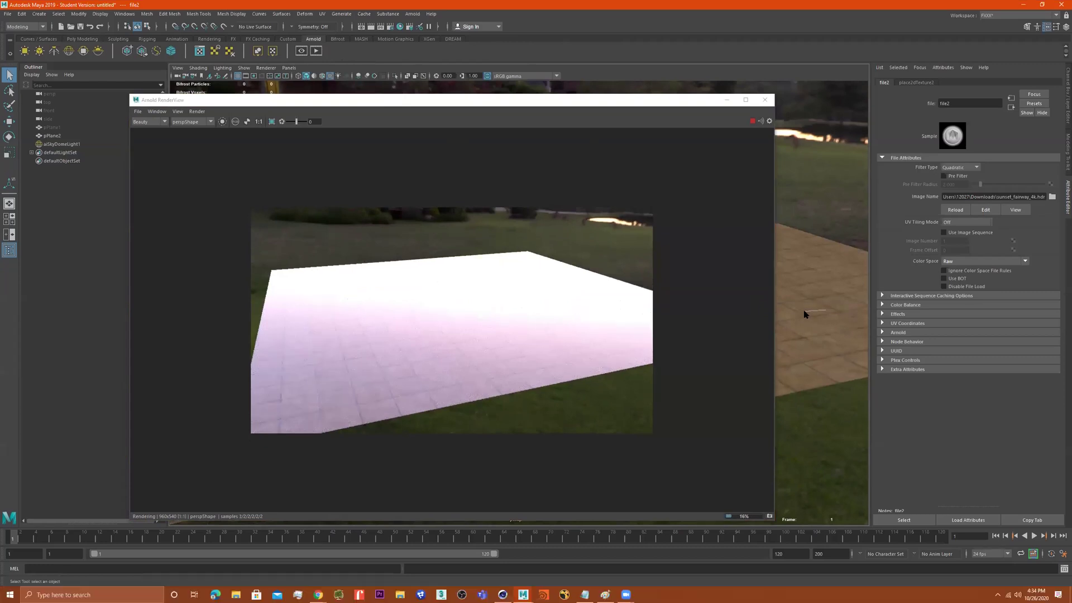
shift+right_drag(814, 316, 750, 246)
key(ctrl+z)
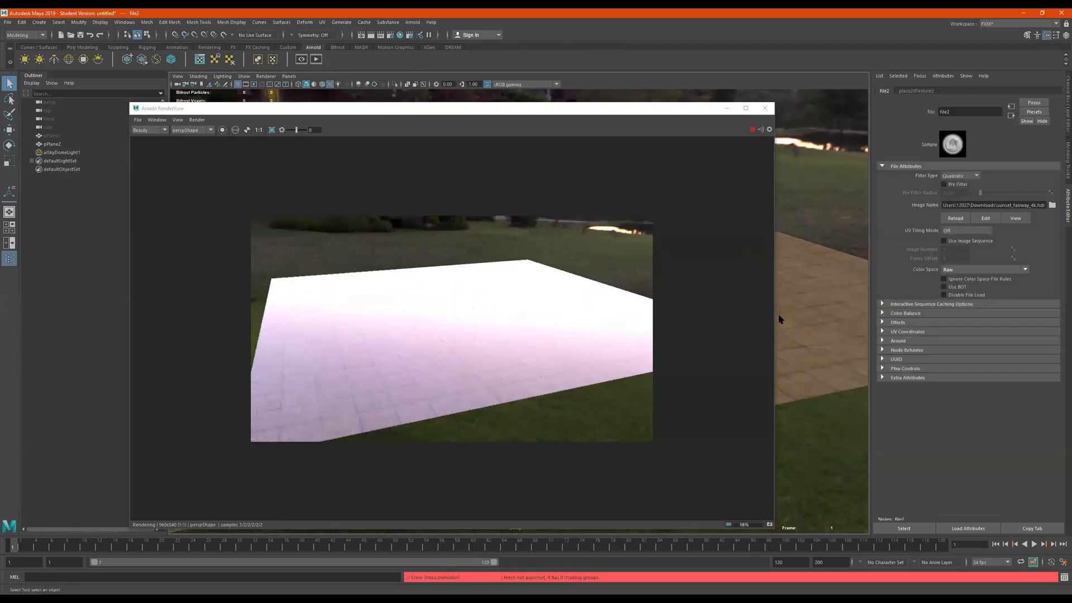
Set the specular roughness of the tile plane's Arnold material to 0.82 while the render updates.
click(804, 307)
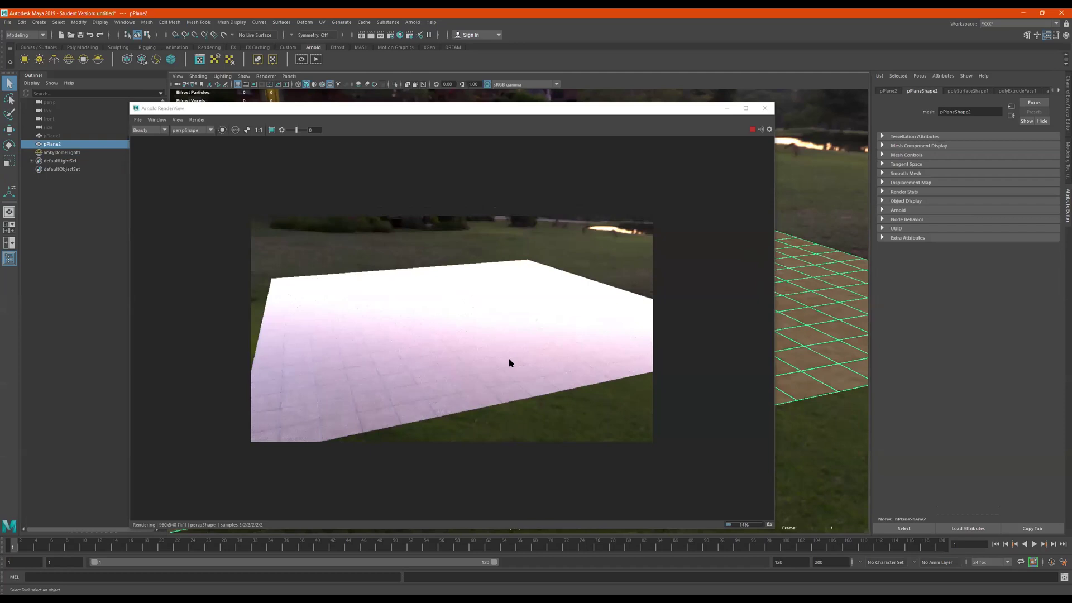
click(510, 364)
click(990, 90)
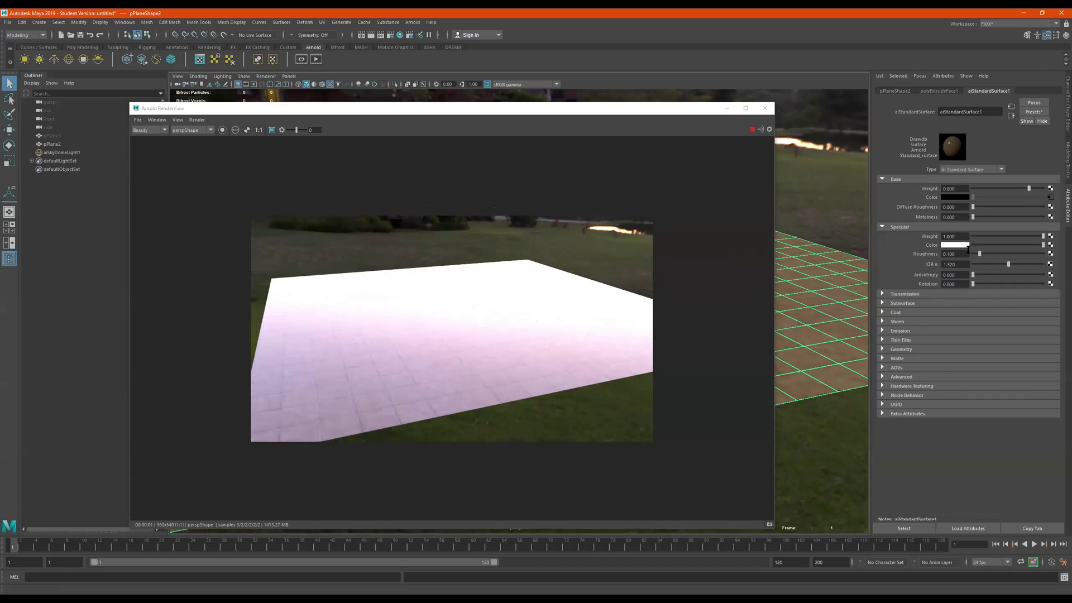
drag(973, 255, 949, 254)
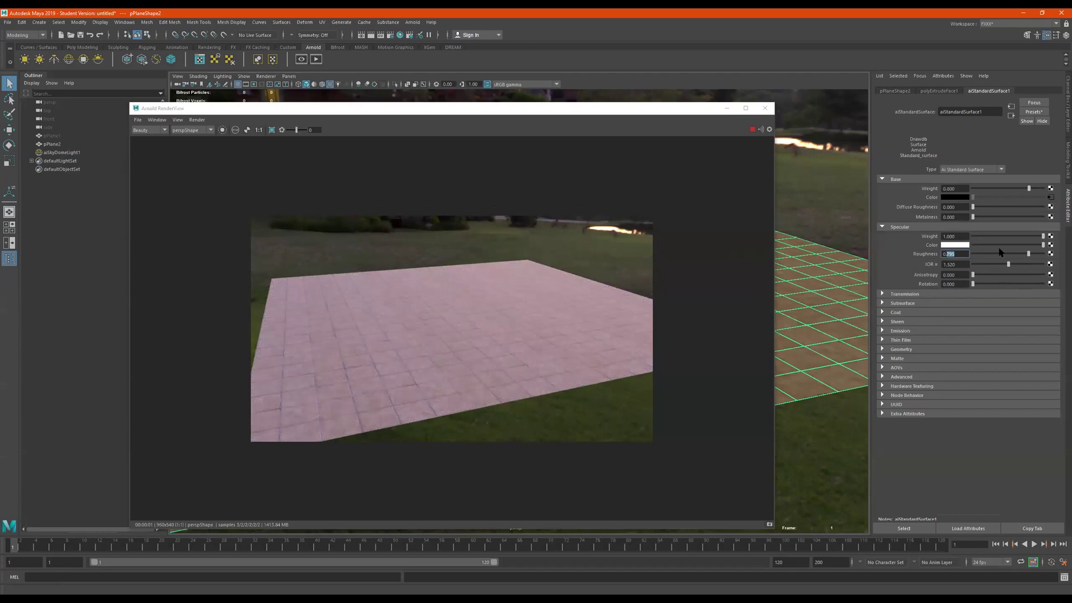
text(82)
key(Return)
alt+drag(782, 346, 828, 336)
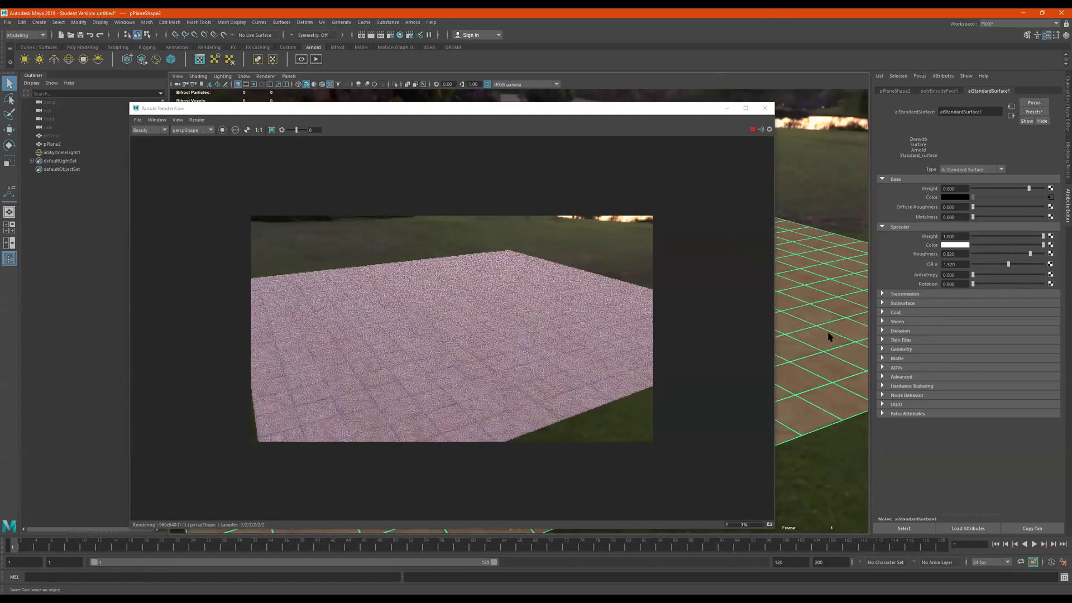
Rotate the sky dome light about the vertical axis to about -94 degrees.
click(823, 170)
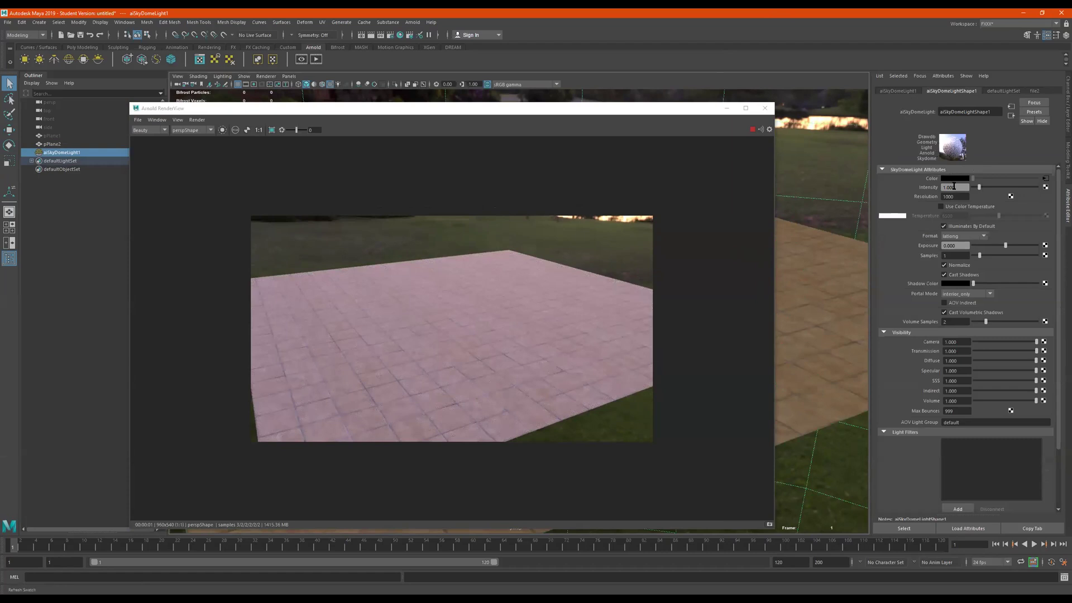
click(904, 91)
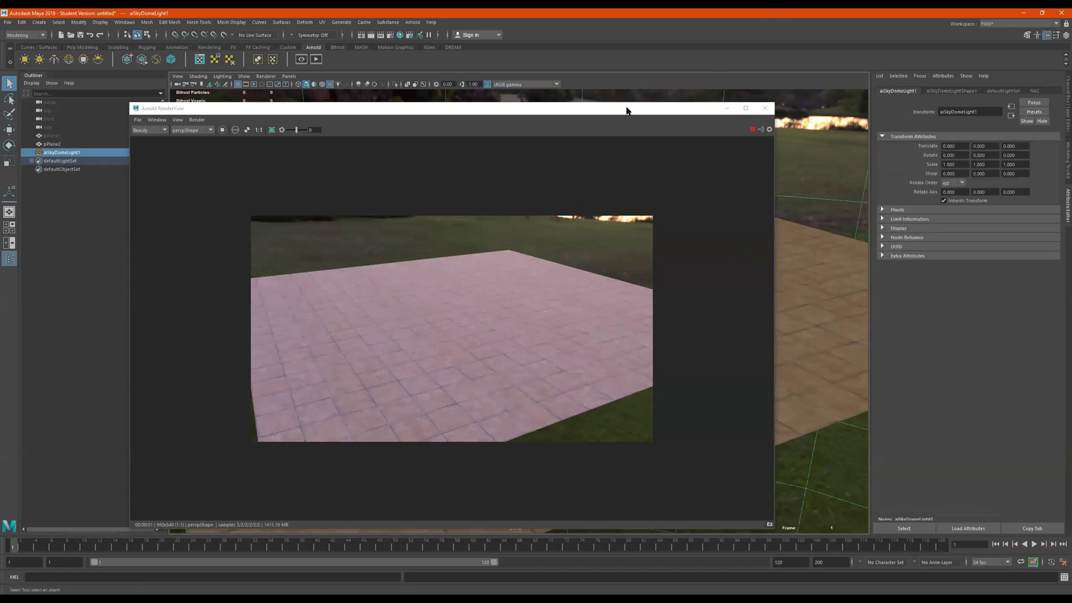
drag(627, 110, 647, 445)
key(e)
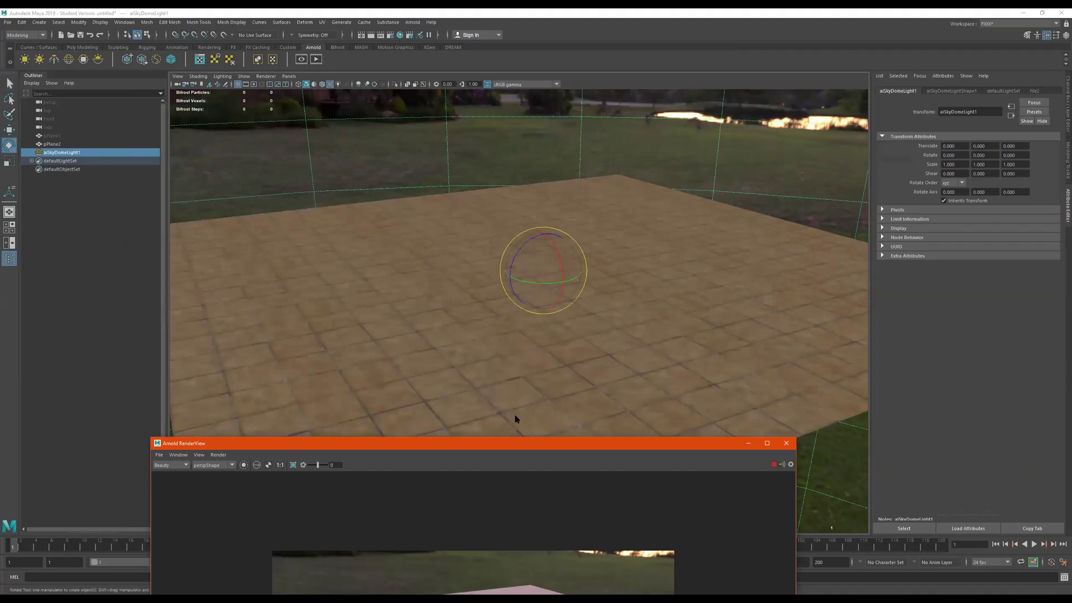
drag(518, 443, 244, 84)
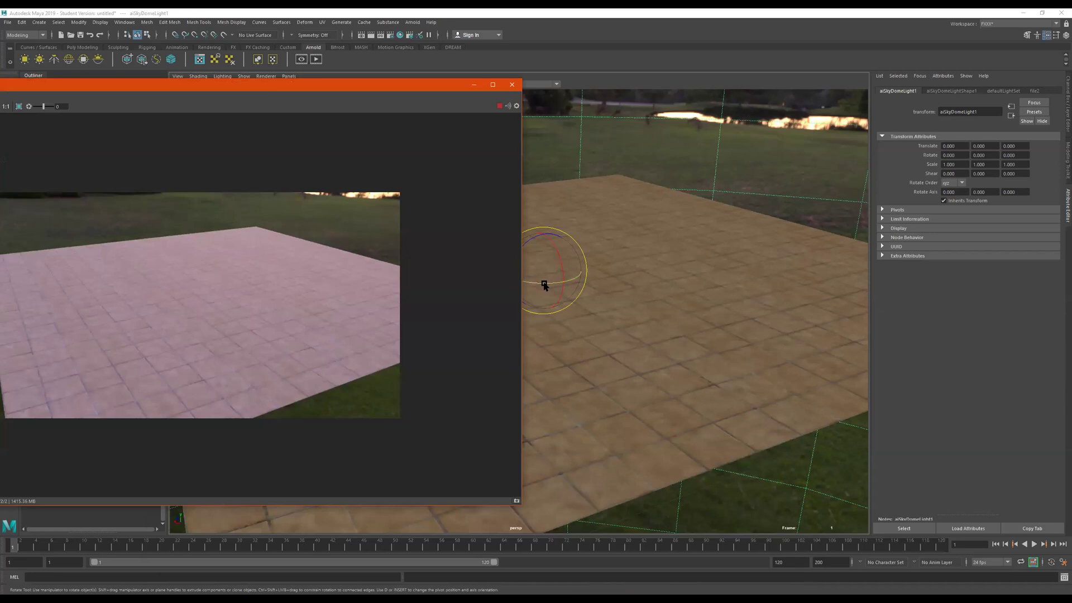
drag(544, 283, 582, 284)
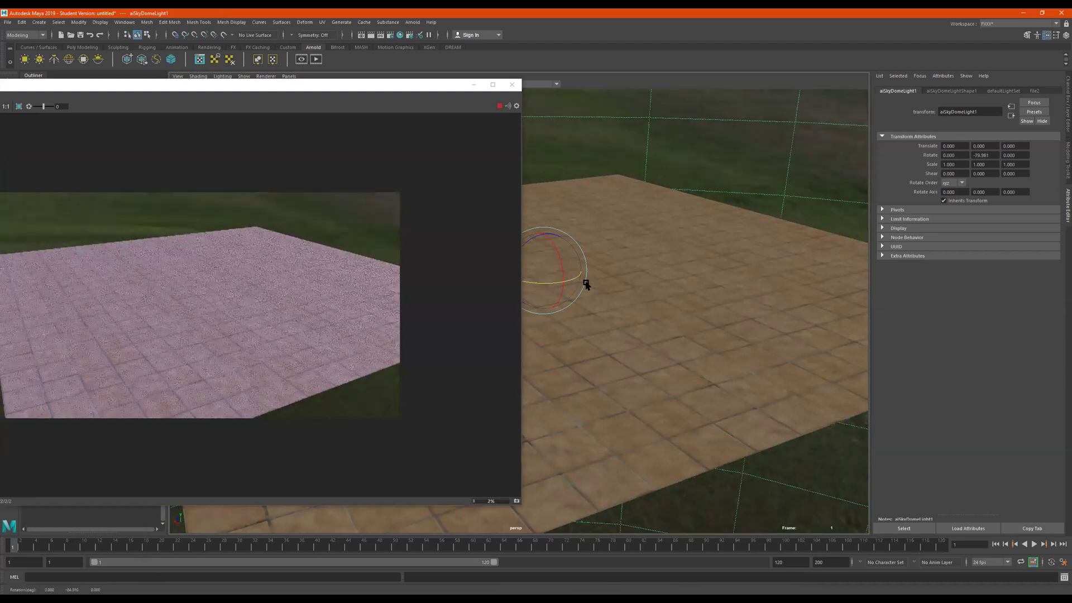
alt+middle_drag(615, 291, 663, 262)
alt+right_drag(663, 262, 692, 261)
alt+middle_drag(691, 261, 693, 247)
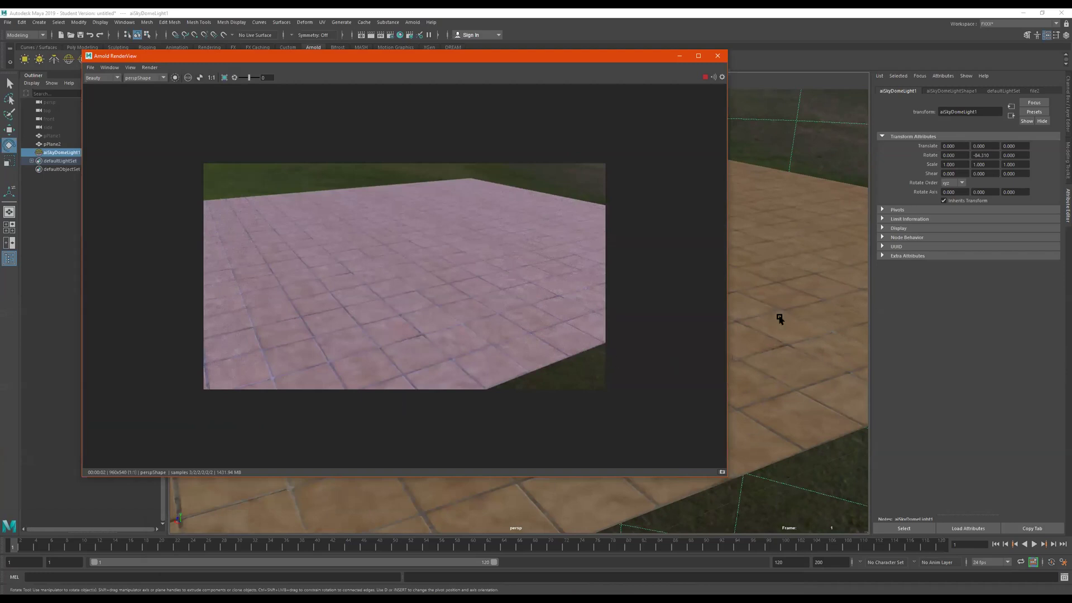
Lower the sky dome light's exposure to about -0.5.
alt+drag(778, 313, 778, 330)
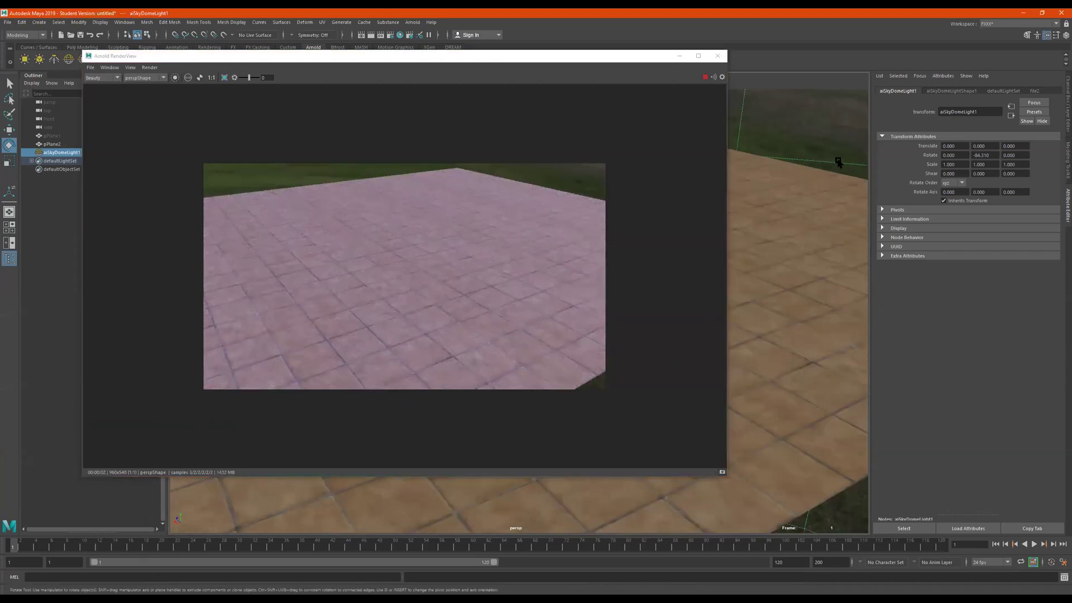
click(962, 92)
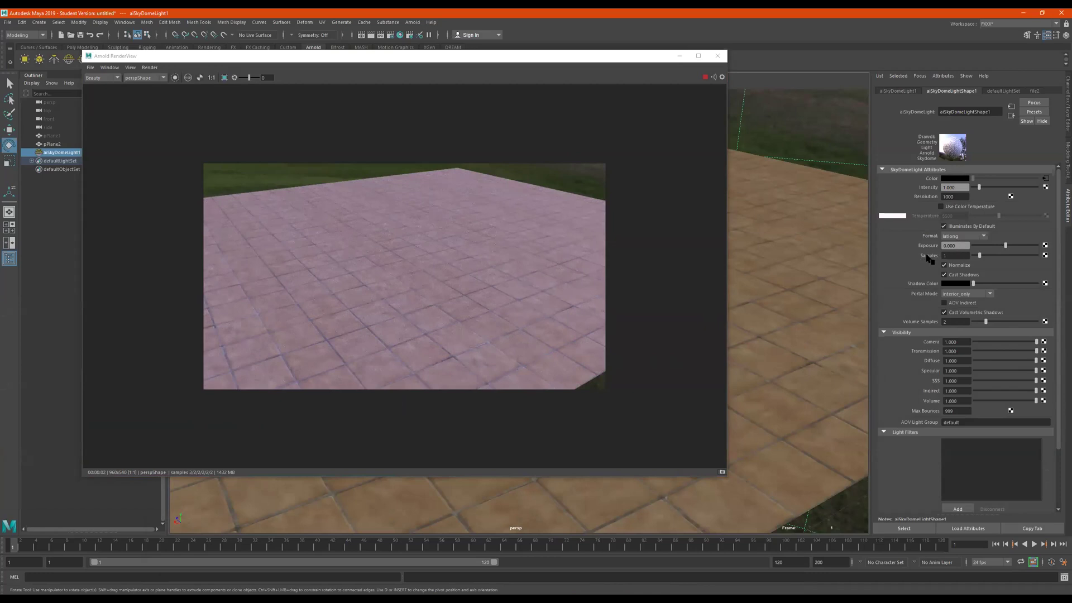
drag(1005, 247, 999, 247)
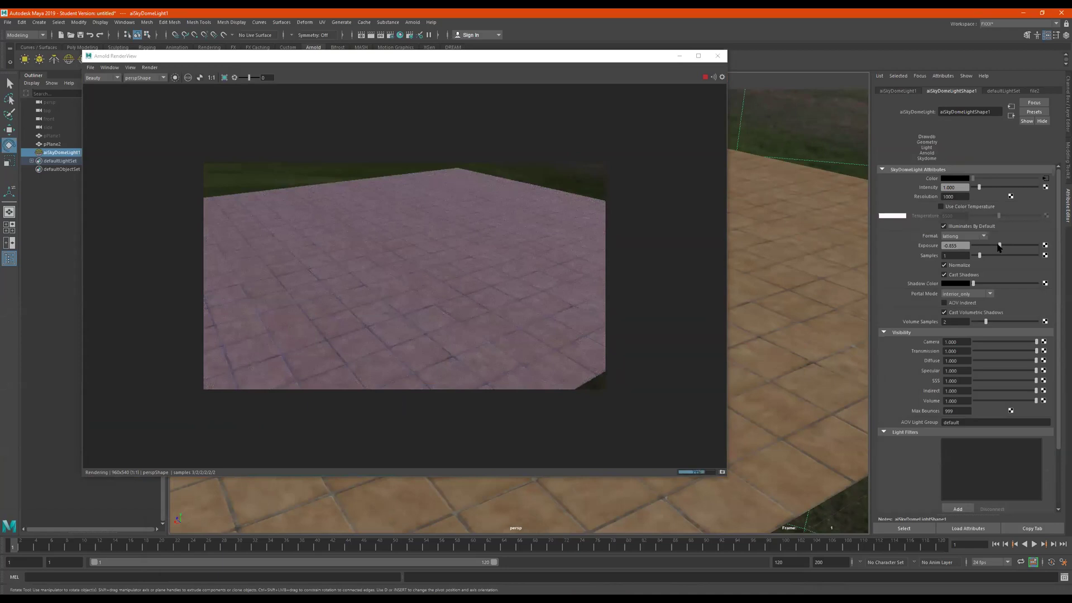
alt+drag(798, 232, 802, 229)
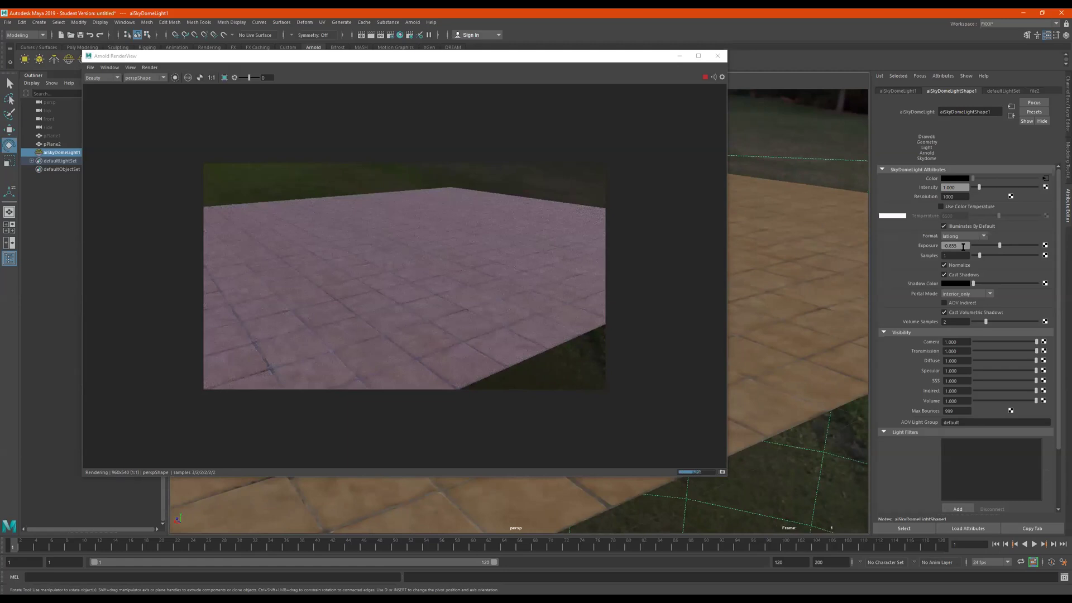
drag(997, 247, 1002, 246)
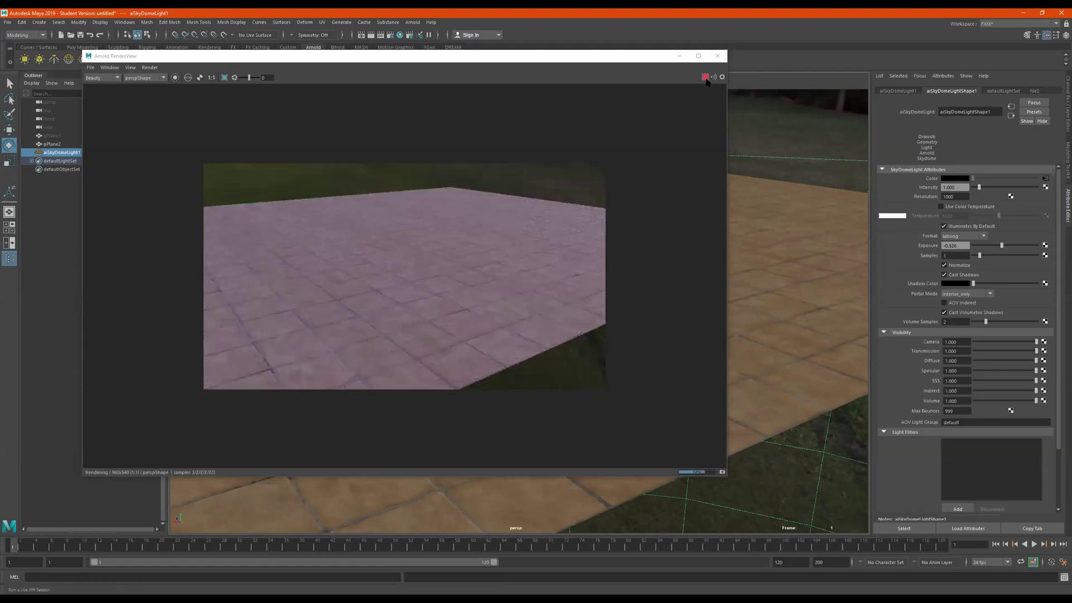
Close the Arnold RenderView and hide both the sky dome light and the extruded tile plane.
click(748, 129)
key(h)
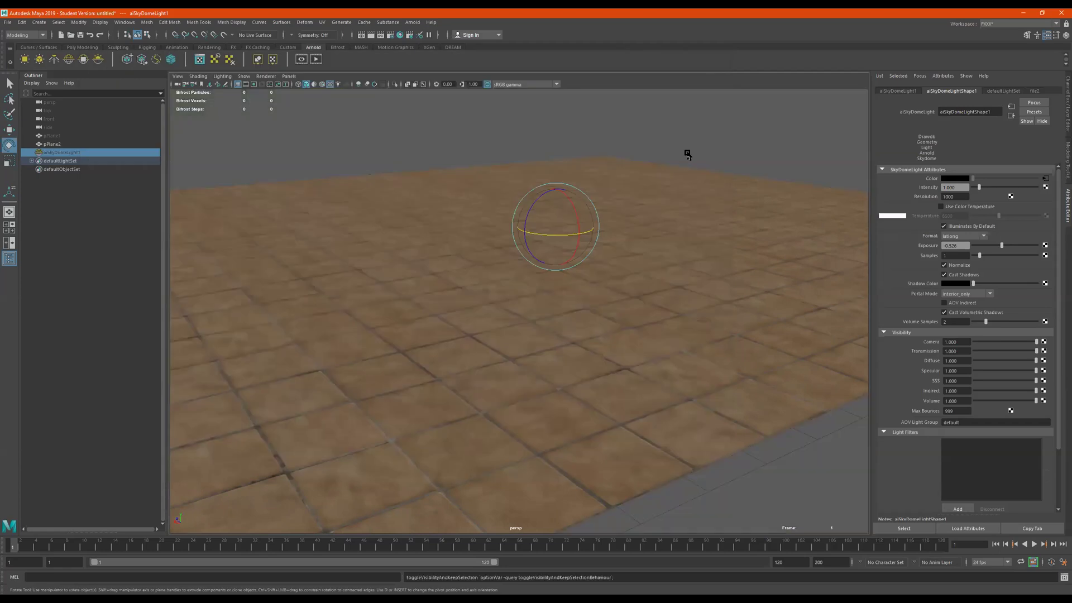
scroll(442, 182, down, 5)
click(466, 285)
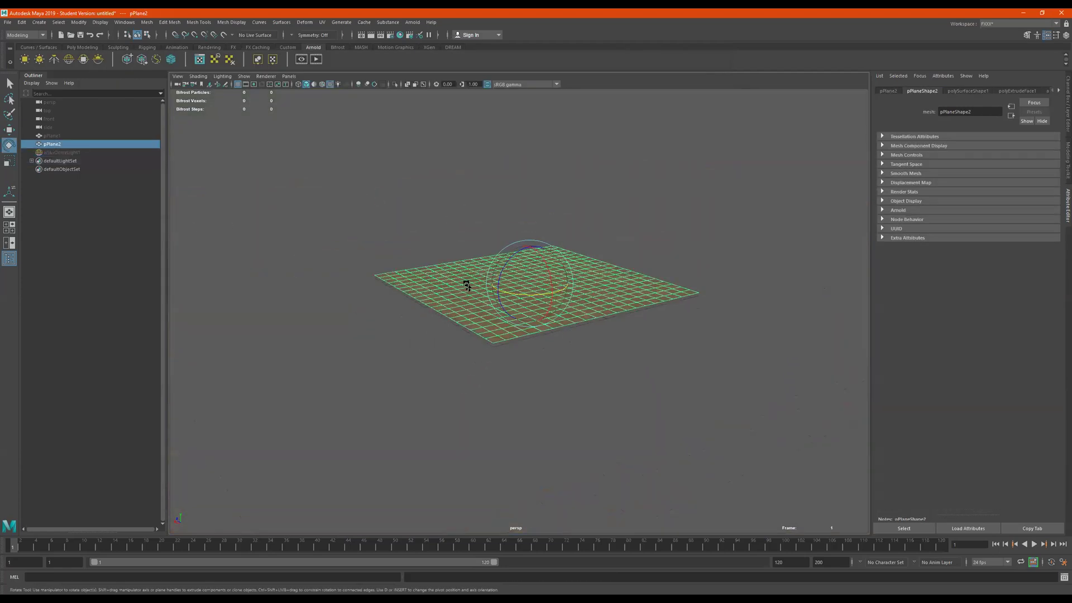
key(h)
Unhide the original plane pPlane1 and move it down to the grid.
click(66, 128)
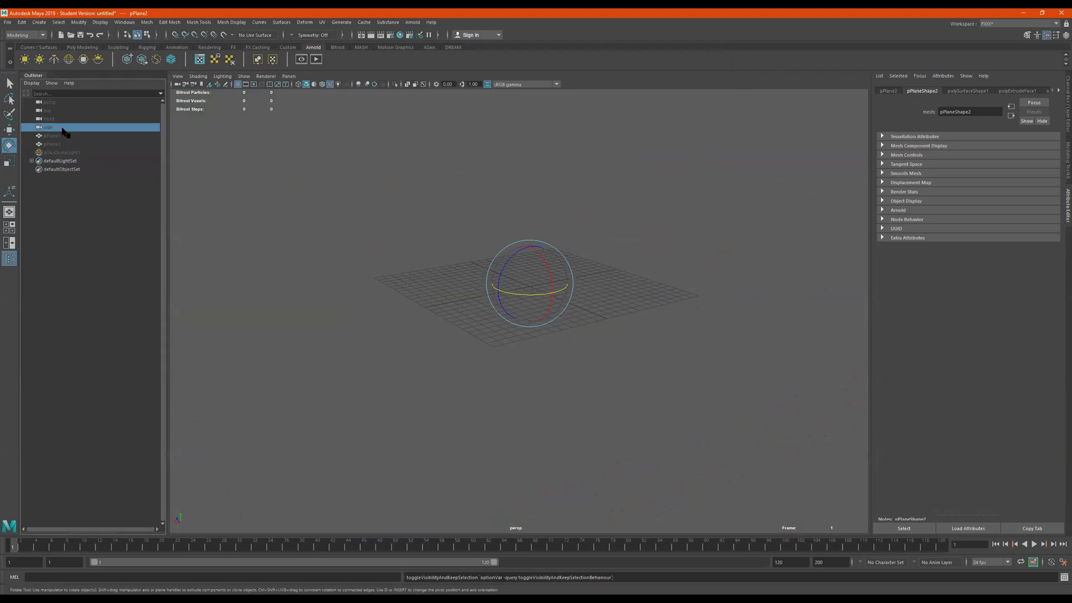
click(66, 136)
key(h)
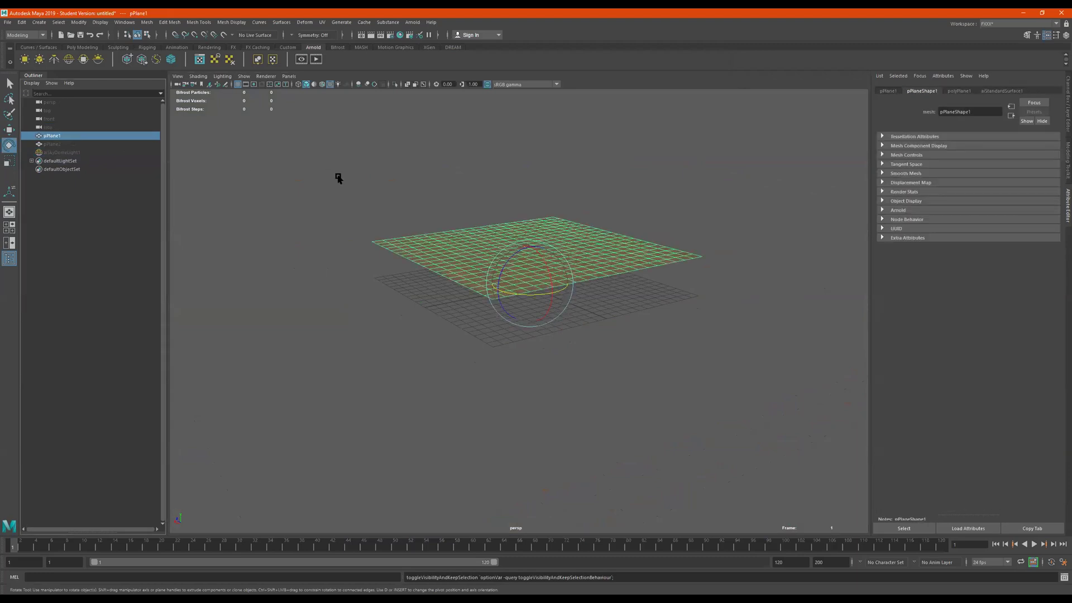
key(w)
drag(531, 246, 539, 285)
Bevel all edges of the original plane with a fraction of 0.02 and 2 segments.
alt+right_drag(555, 300, 335, 159)
drag(243, 141, 794, 414)
alt+drag(462, 324, 500, 336)
alt+right_drag(500, 336, 652, 320)
shift+right_click(612, 328)
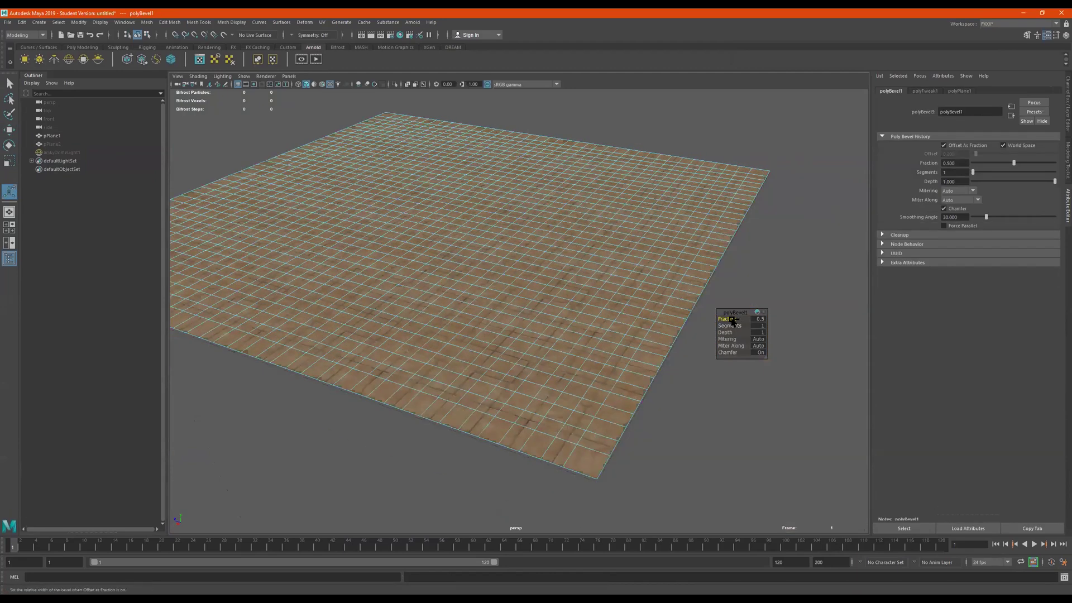
drag(732, 321, 711, 323)
alt+right_drag(515, 464, 641, 413)
alt+middle_drag(605, 327, 598, 311)
scroll(510, 364, down, 3)
scroll(558, 371, up, 6)
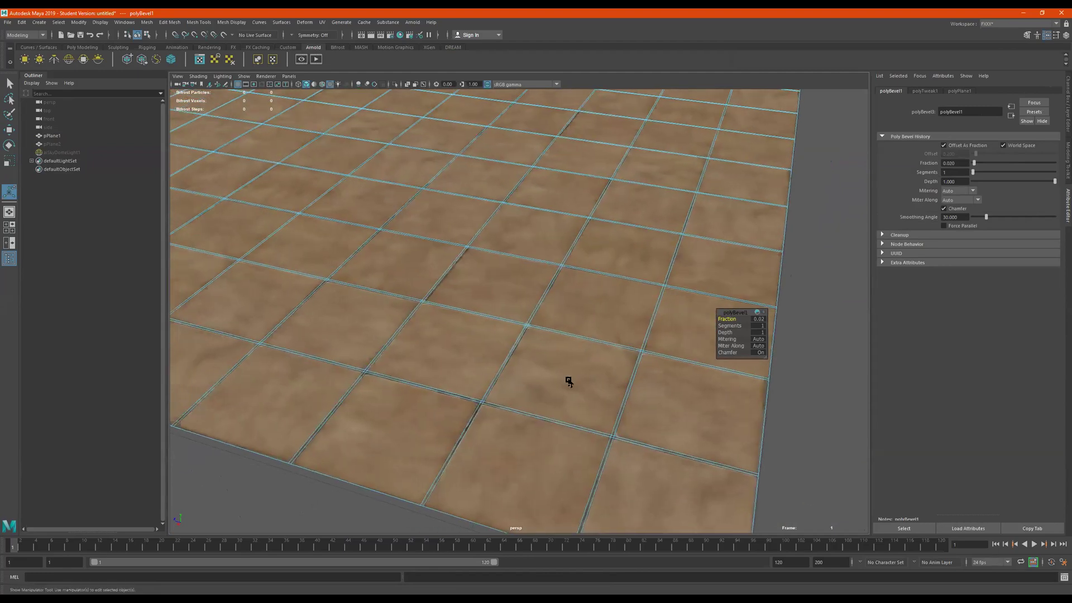
scroll(558, 352, up, 3)
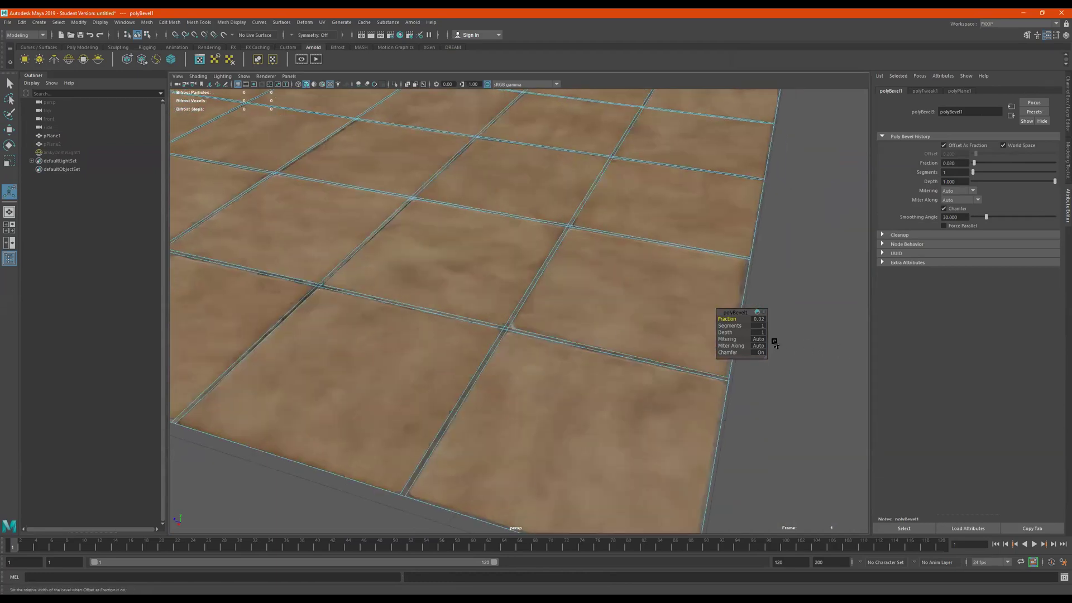
click(722, 325)
middle_drag(725, 325, 726, 325)
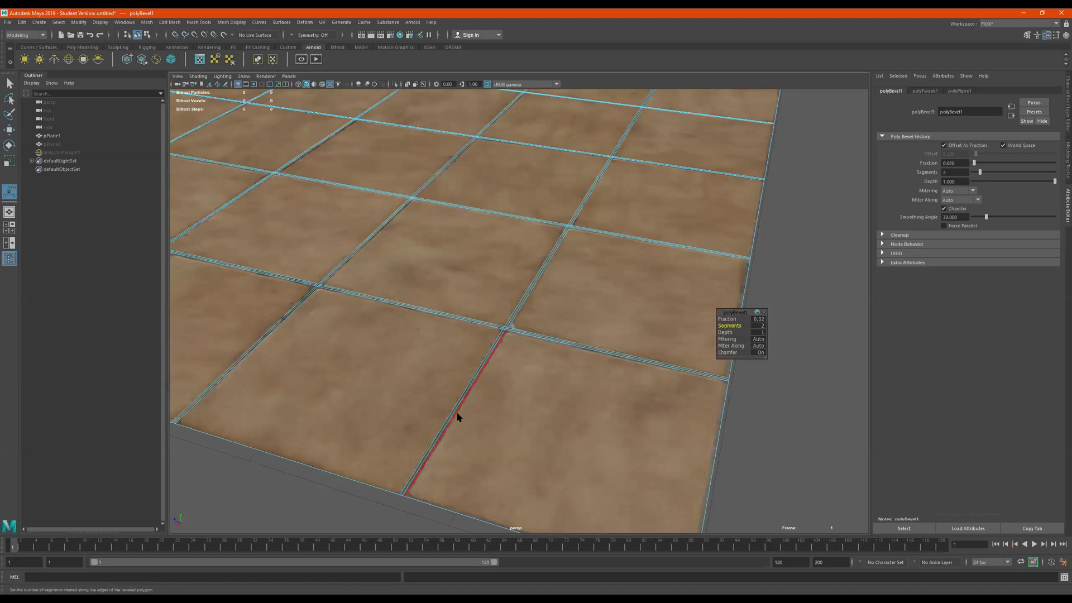
key(q)
Select the middle edge loops of the first bevelled tile joints running in one direction, starting near the plane's corner.
click(445, 430)
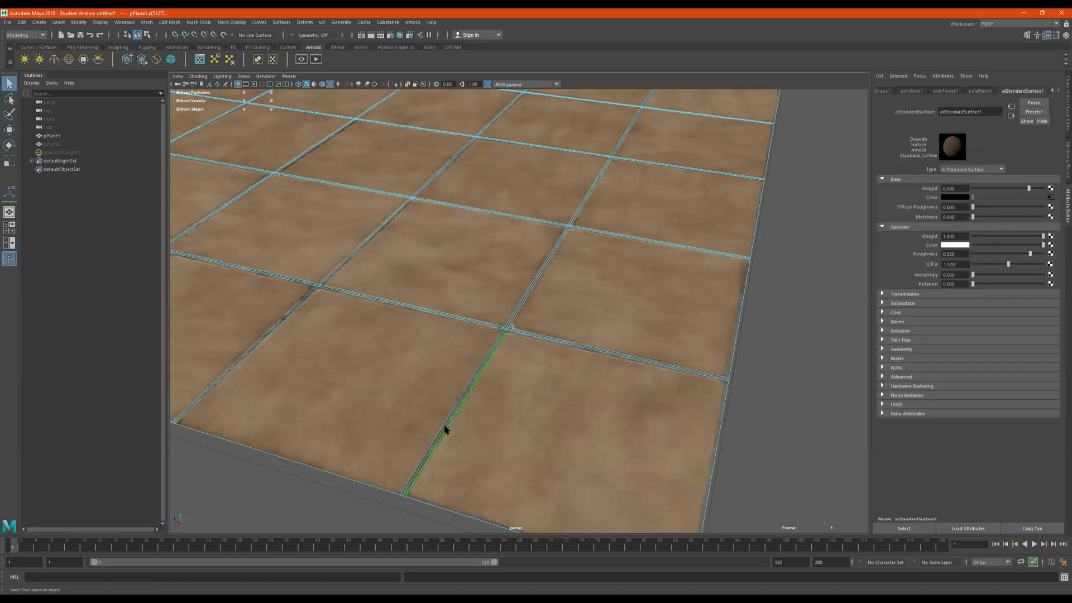
alt+drag(508, 403, 517, 358)
alt+middle_drag(516, 357, 509, 330)
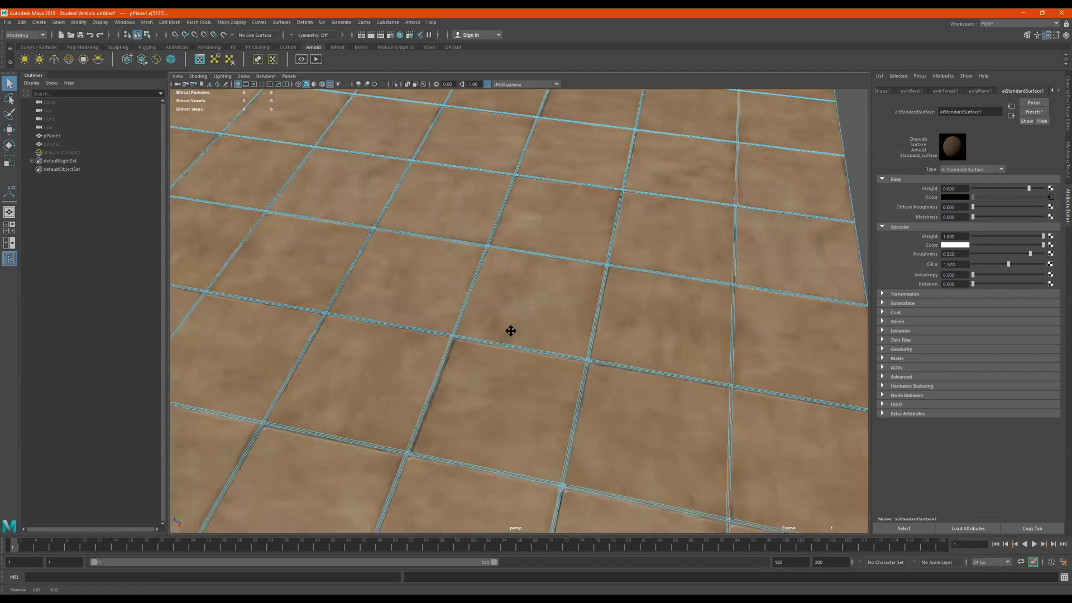
alt+right_drag(510, 329, 555, 352)
alt+middle_drag(555, 353, 591, 328)
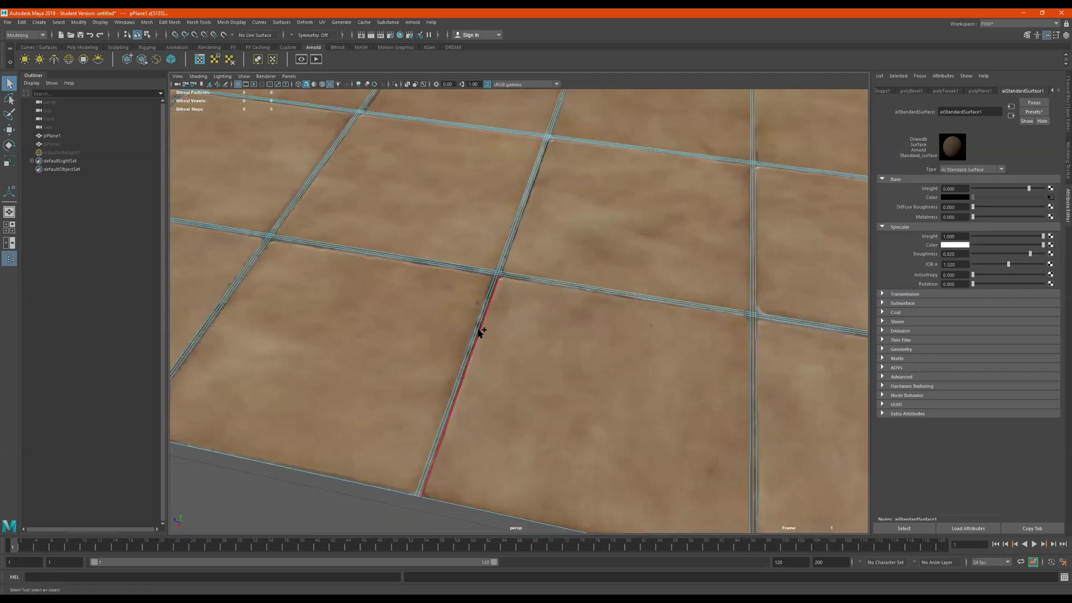
alt+middle_drag(397, 330, 481, 335)
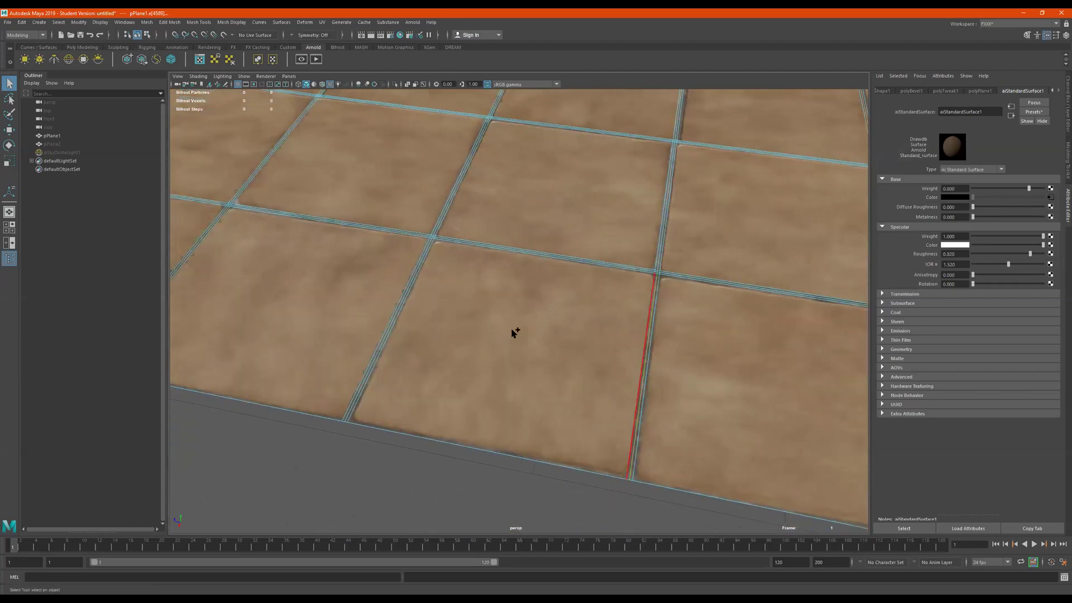
click(397, 316)
shift+click(396, 315)
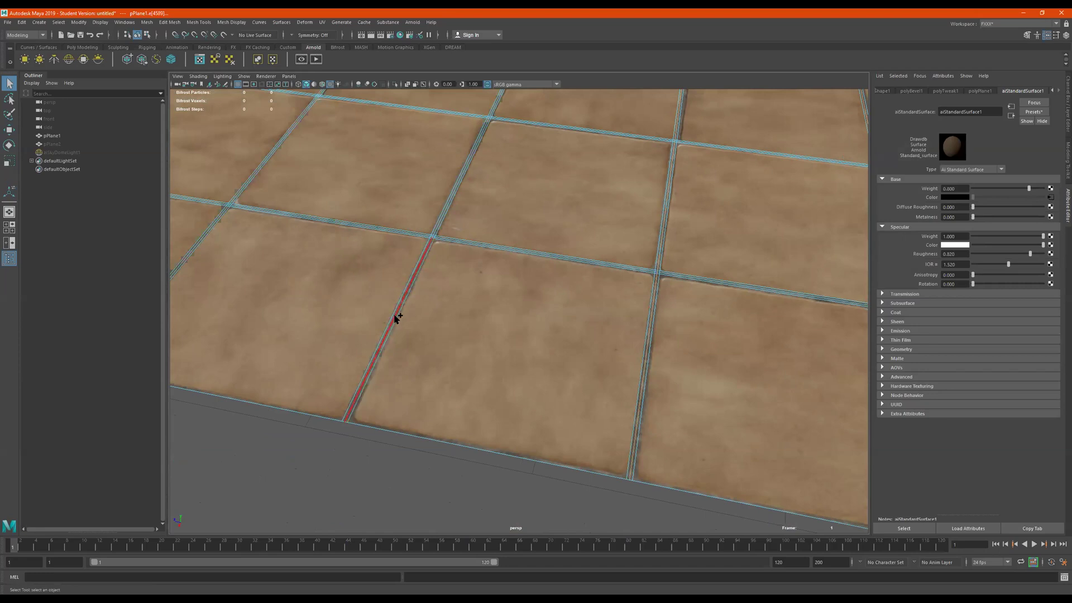
alt+middle_drag(411, 307, 501, 320)
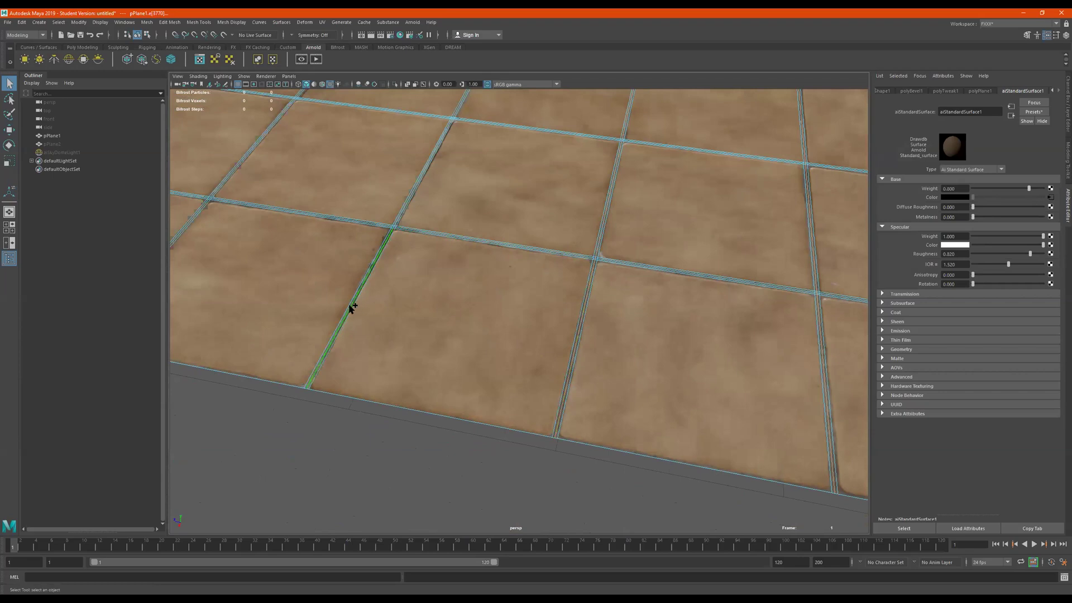
alt+middle_drag(482, 318, 643, 333)
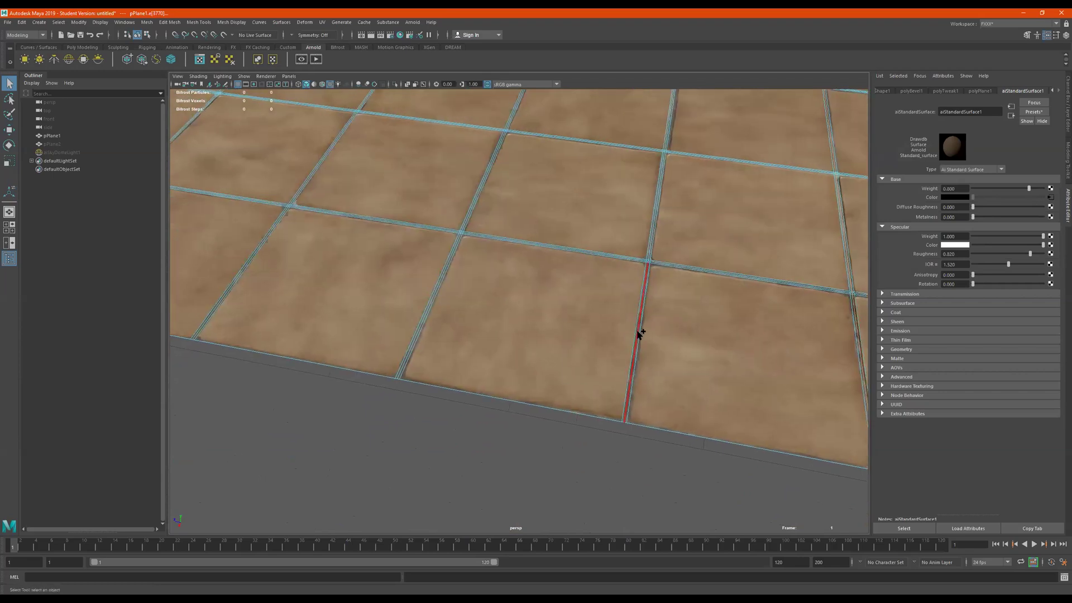
Add the middle edge loops of the next parallel tile joints along the same side of the plane to the selection.
click(438, 305)
alt+drag(400, 296, 543, 323)
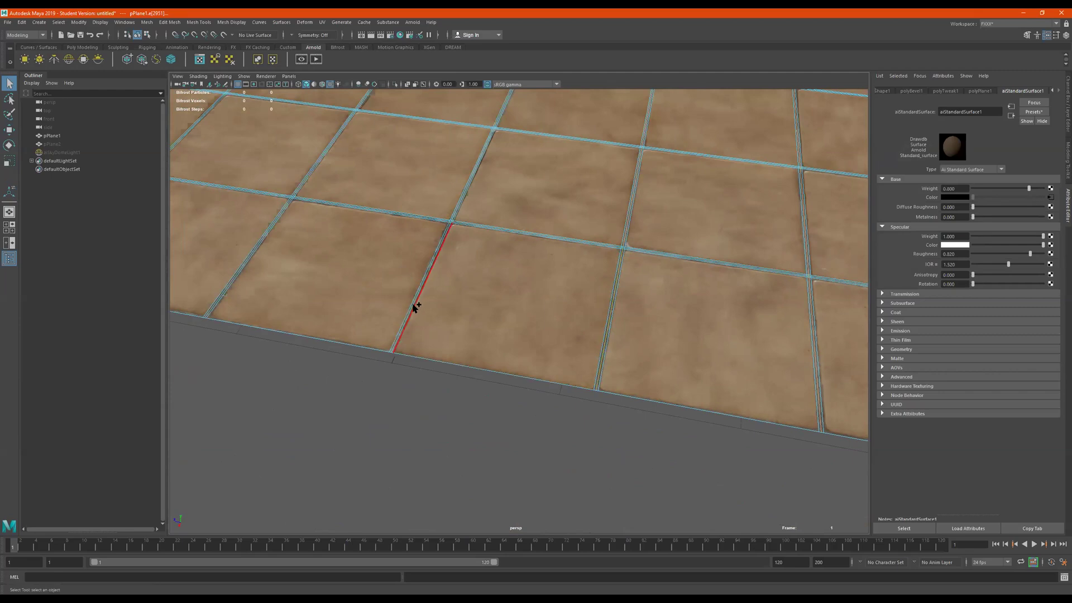
alt+middle_drag(424, 305, 519, 301)
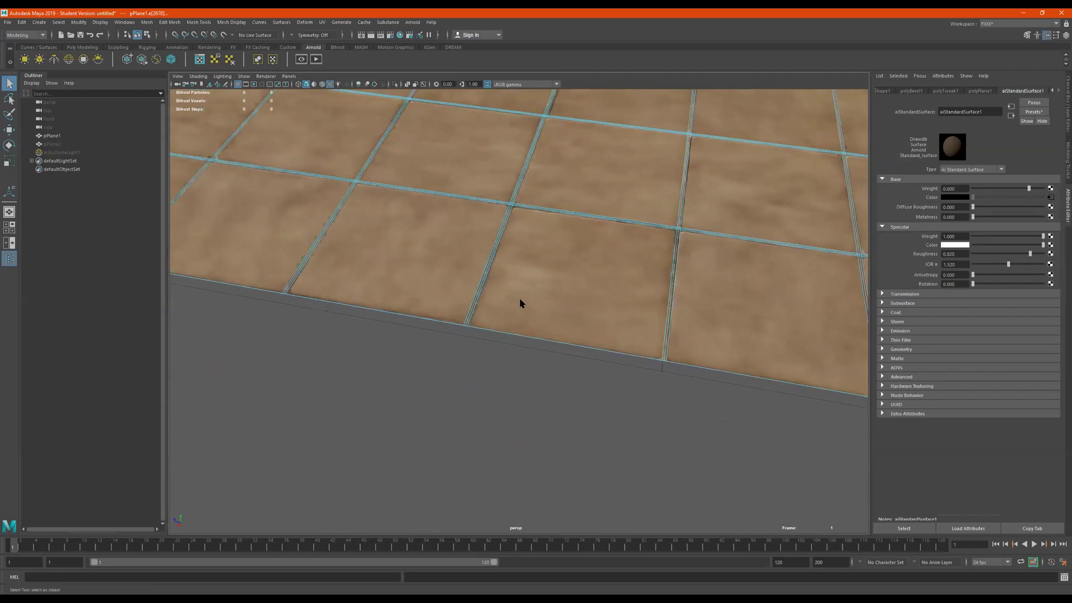
alt+right_drag(499, 291, 575, 305)
alt+middle_drag(575, 306, 528, 293)
mouse_move(528, 294)
alt+right_down()
mouse_move(441, 292)
mouse_move(517, 300)
alt+right_up()
alt+middle_drag(517, 299, 579, 319)
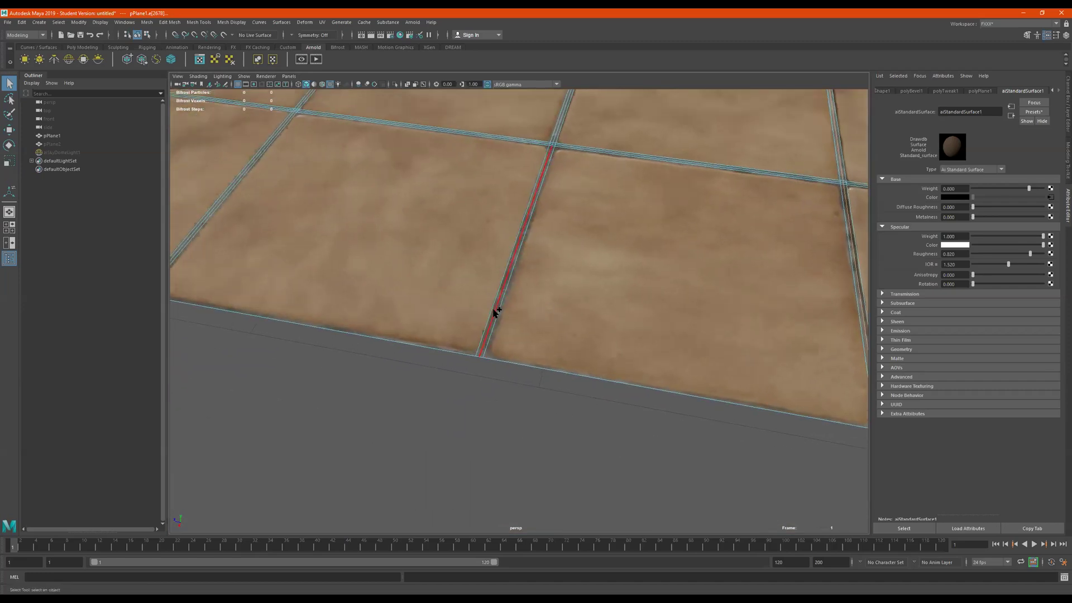
click(495, 311)
alt+middle_drag(488, 289, 557, 316)
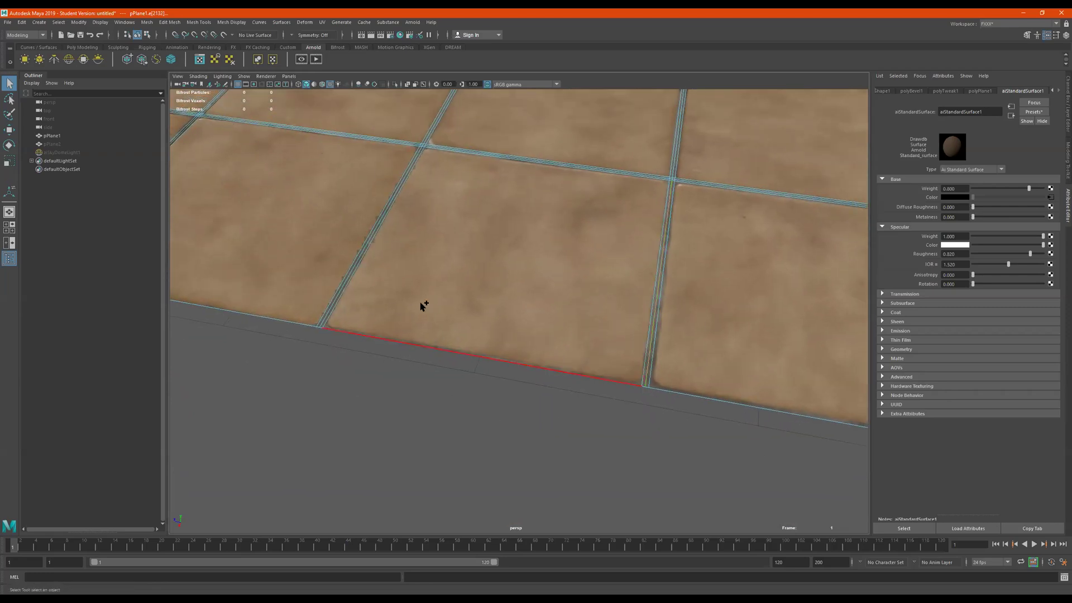
click(344, 301)
shift+click(336, 302)
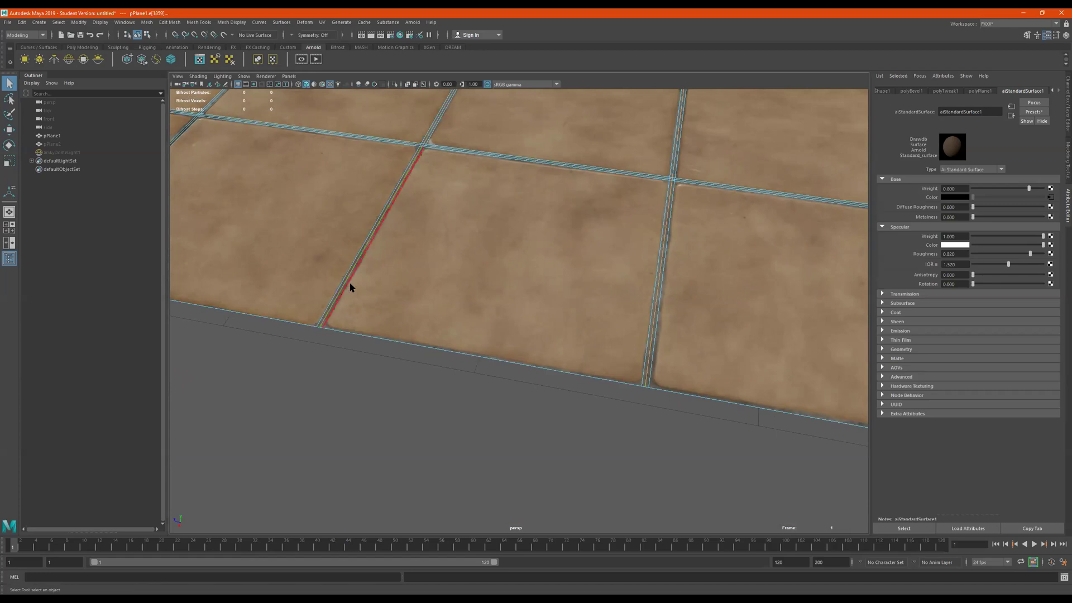
Continue to the next parallel joint and deselect the wrongly picked edge loops beside its centre line.
alt+middle_drag(402, 286, 452, 327)
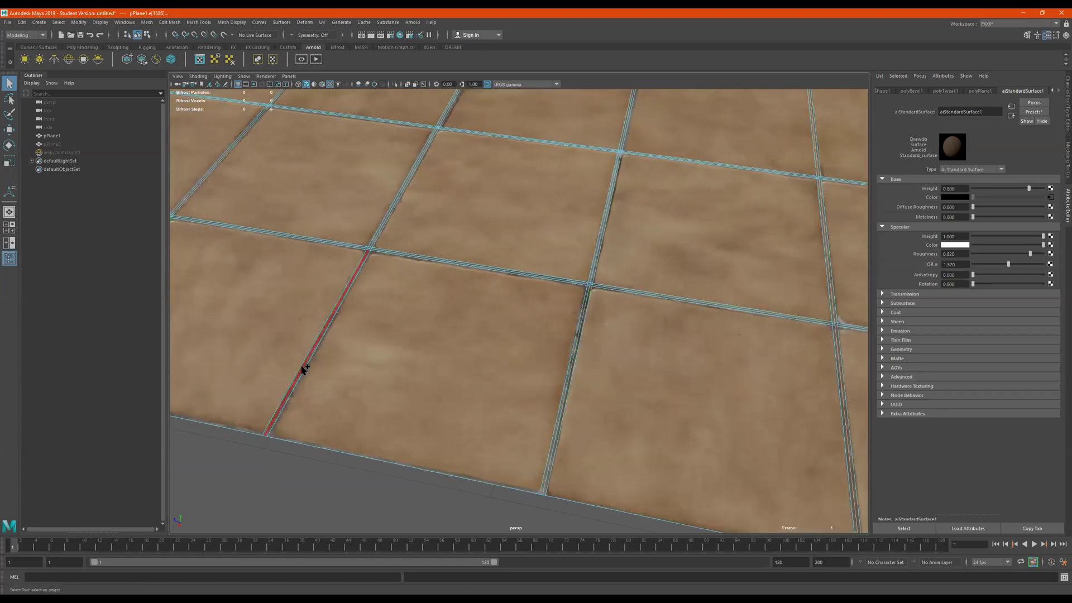
alt+middle_drag(417, 317, 344, 311)
scroll(345, 311, up, 5)
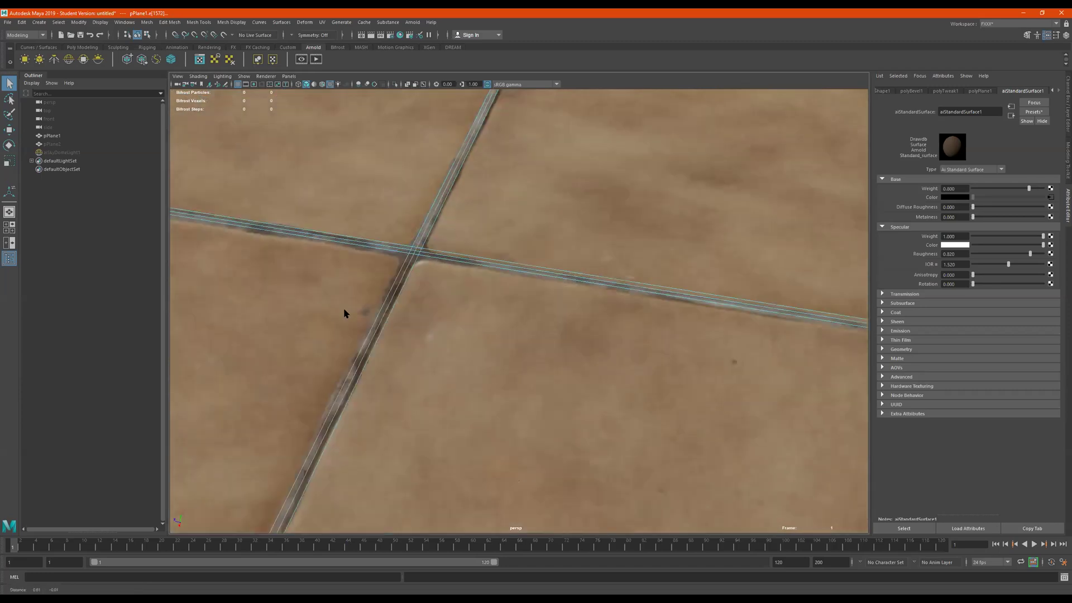
scroll(474, 297, down, 3)
scroll(472, 297, down, 1)
alt+middle_drag(489, 311, 546, 301)
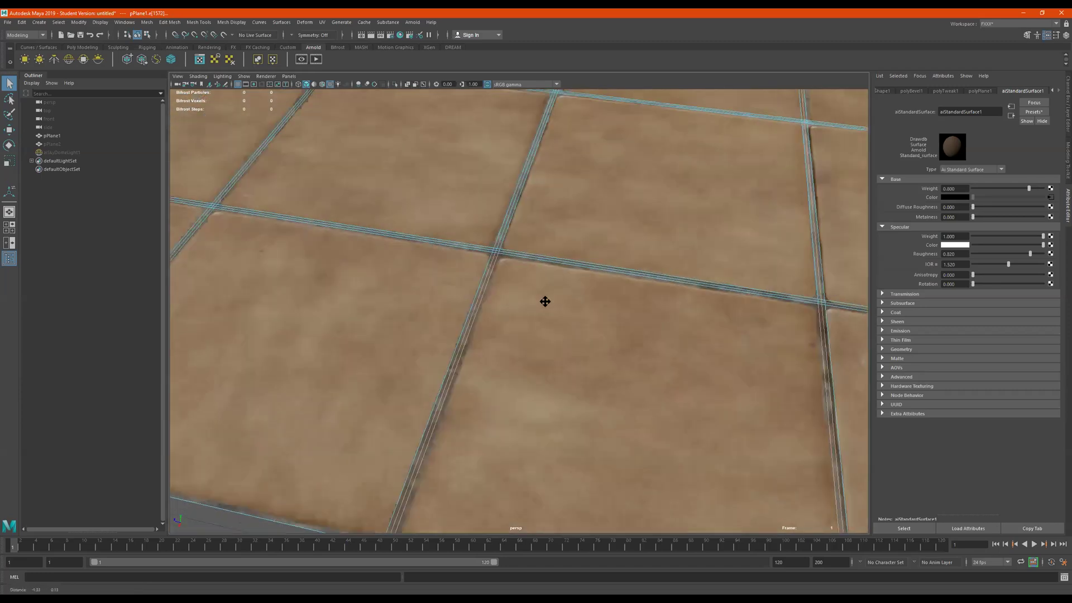
ctrl+click(478, 336)
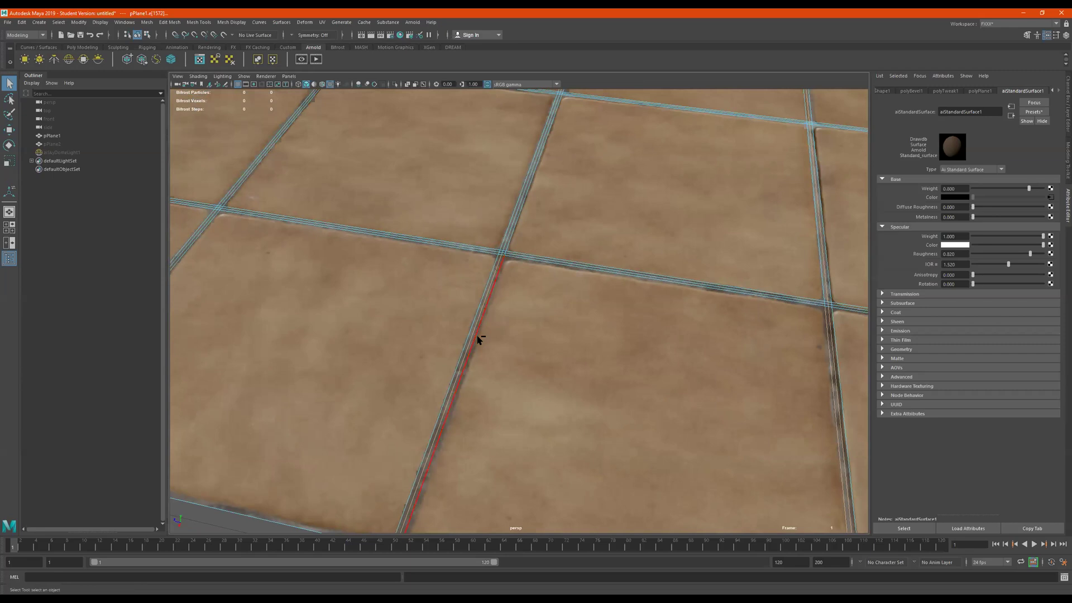
ctrl+click(471, 336)
Add the middle edge loops of the remaining parallel joints up to the far corner of the plane.
scroll(447, 312, down, 1)
alt+middle_drag(475, 390, 553, 285)
scroll(537, 355, up, 3)
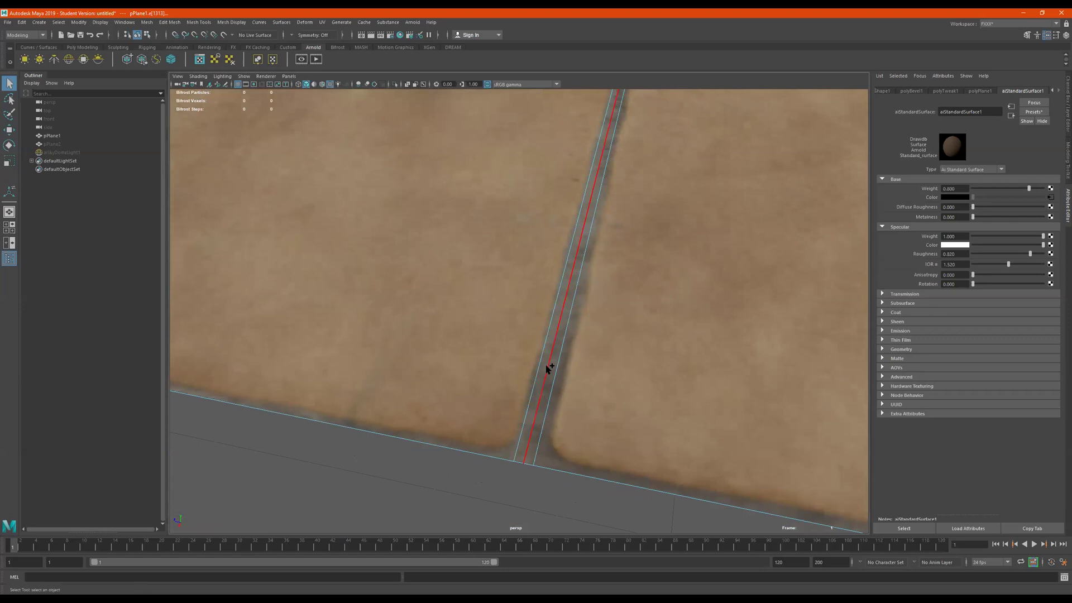
shift+click(546, 367)
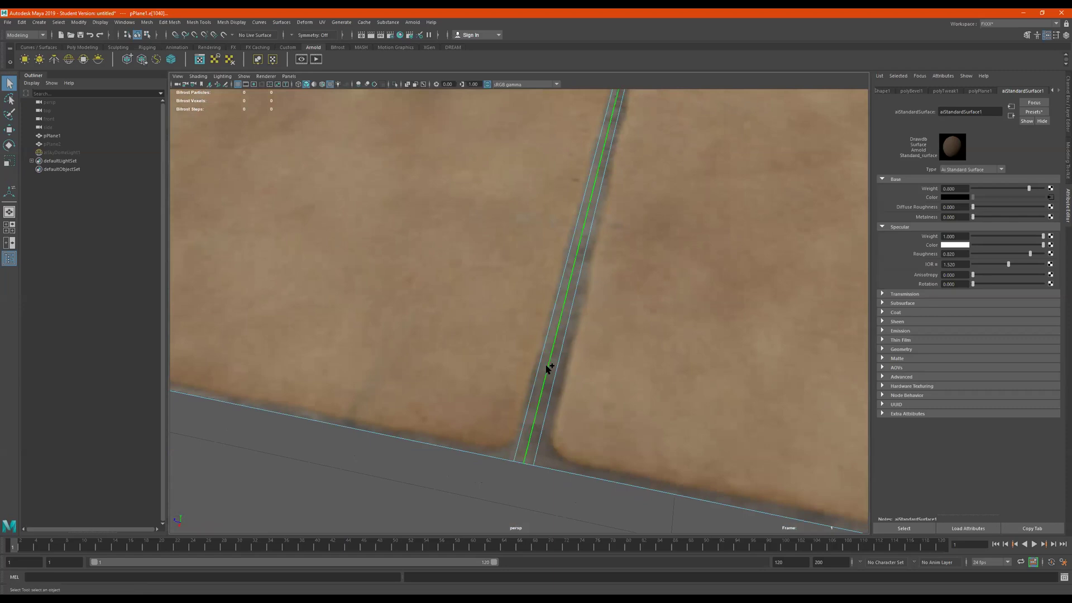
alt+middle_drag(426, 338, 476, 335)
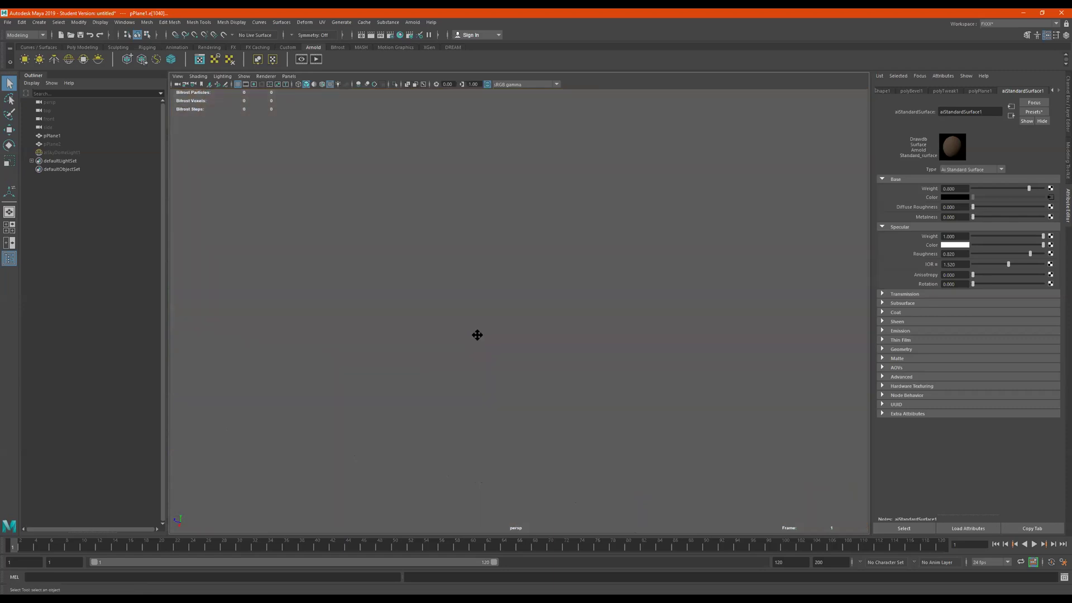
mouse_move(595, 321)
alt+right_down()
mouse_move(515, 304)
mouse_move(647, 305)
mouse_move(602, 303)
alt+right_up()
alt+middle_drag(602, 307, 629, 316)
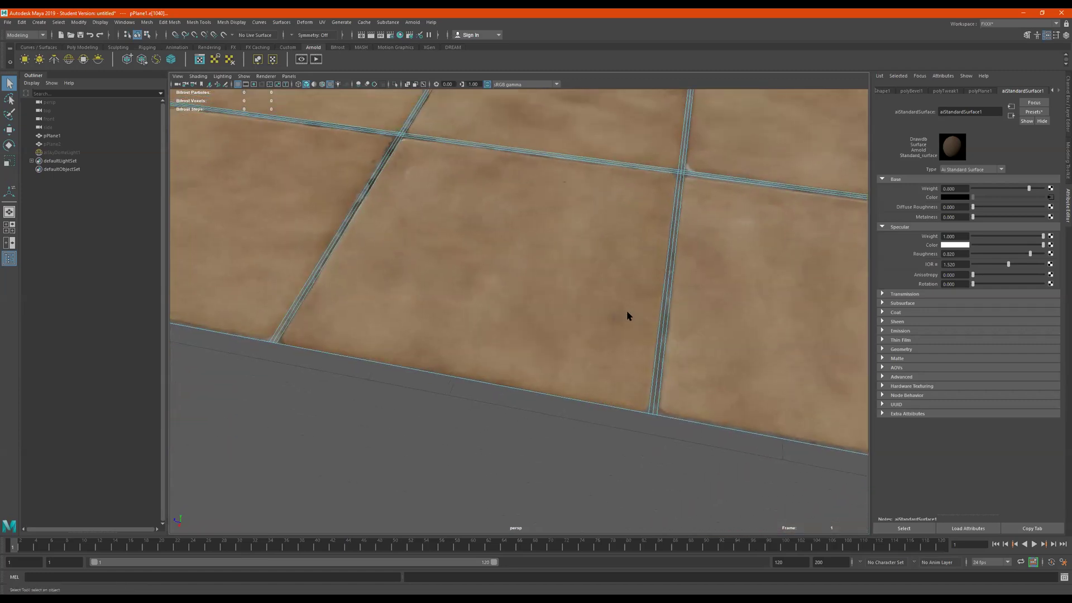
shift+double_click(663, 340)
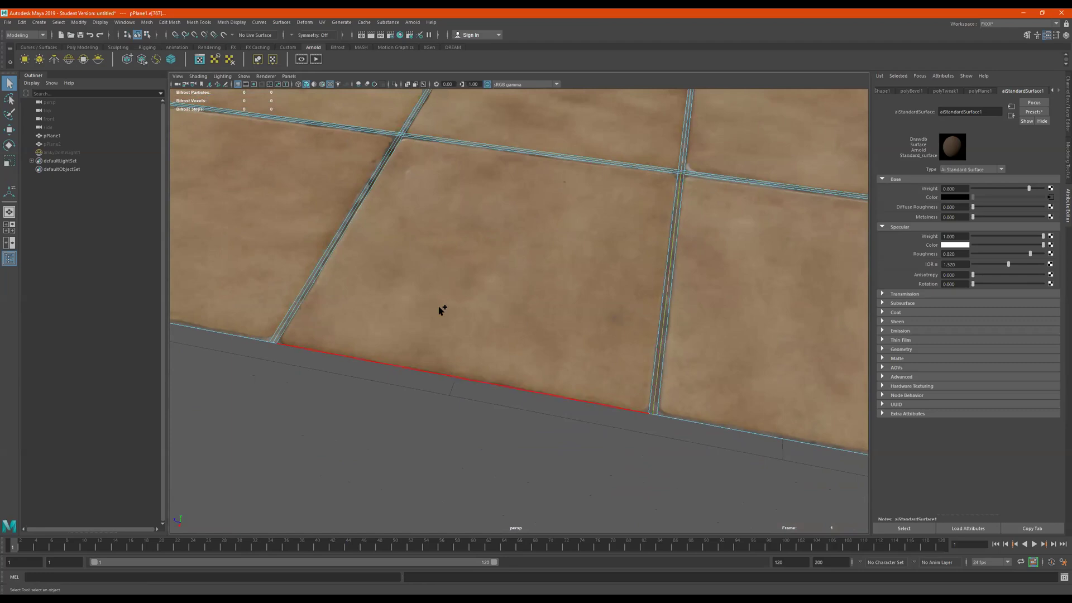
shift+double_click(306, 293)
alt+middle_drag(343, 267, 442, 292)
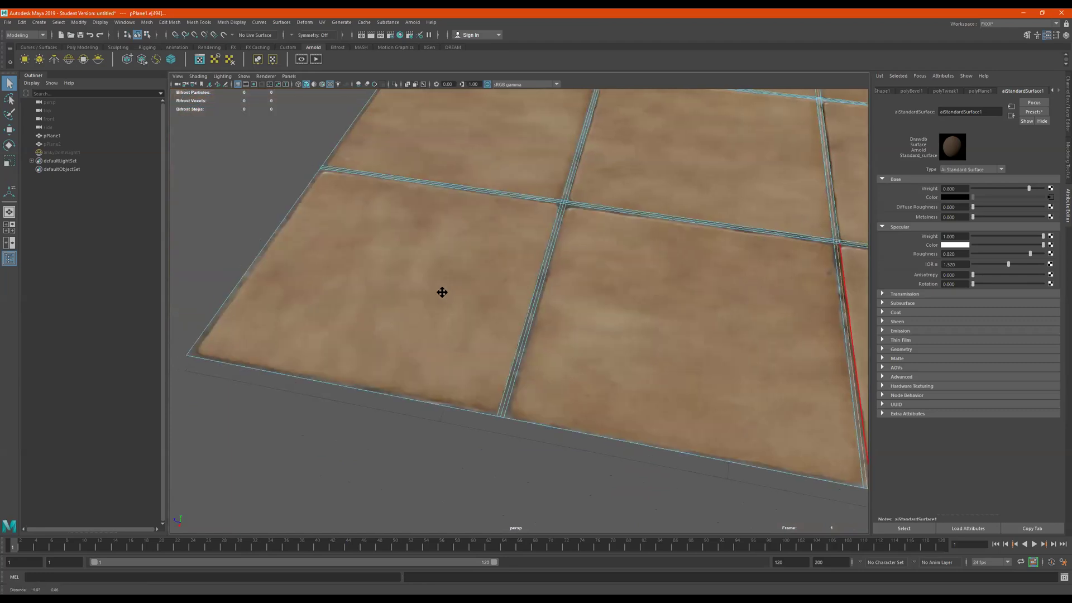
shift+double_click(528, 333)
Extend the selection with the middle edge loops of the first perpendicular joints, starting at the plane's adjacent side.
alt+right_drag(553, 332, 455, 340)
alt+drag(456, 340, 570, 352)
alt+middle_drag(529, 306, 728, 418)
alt+middle_drag(467, 270, 816, 369)
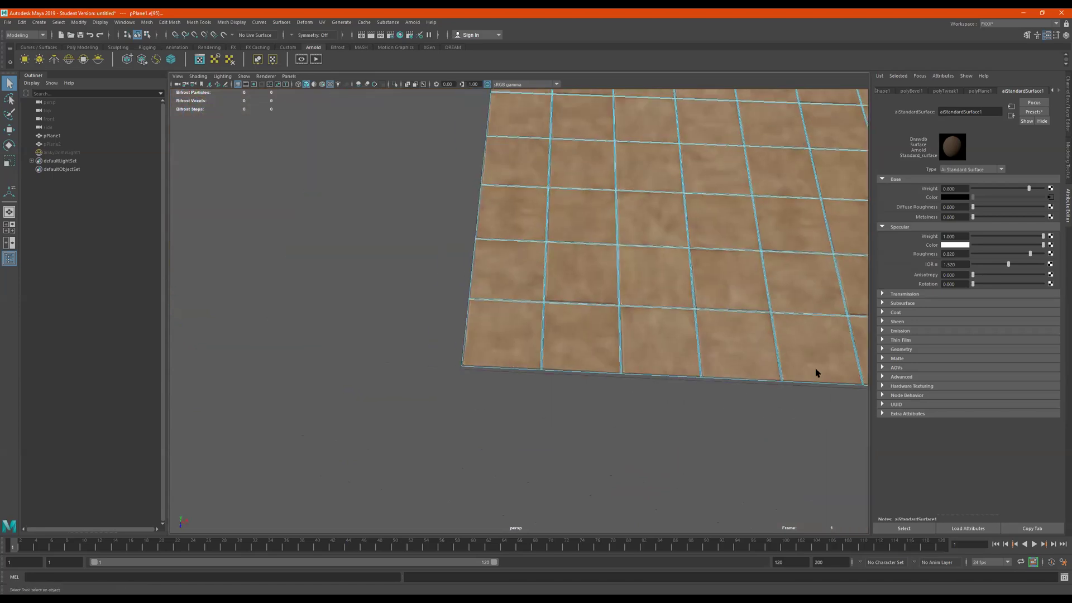
alt+right_drag(566, 334, 826, 322)
scroll(605, 308, up, 5)
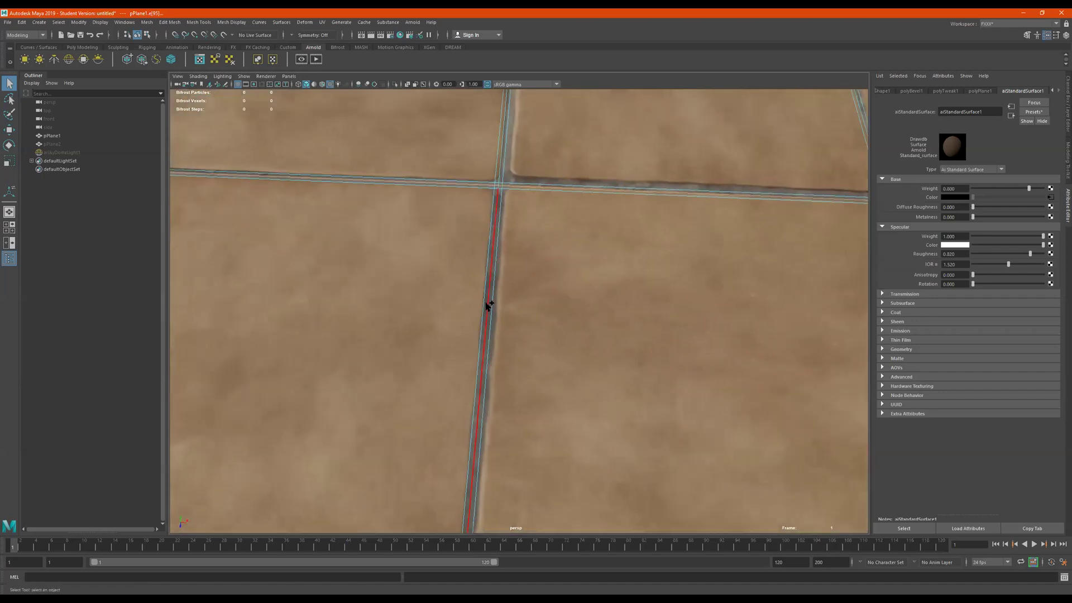
click(486, 306)
scroll(514, 262, down, 3)
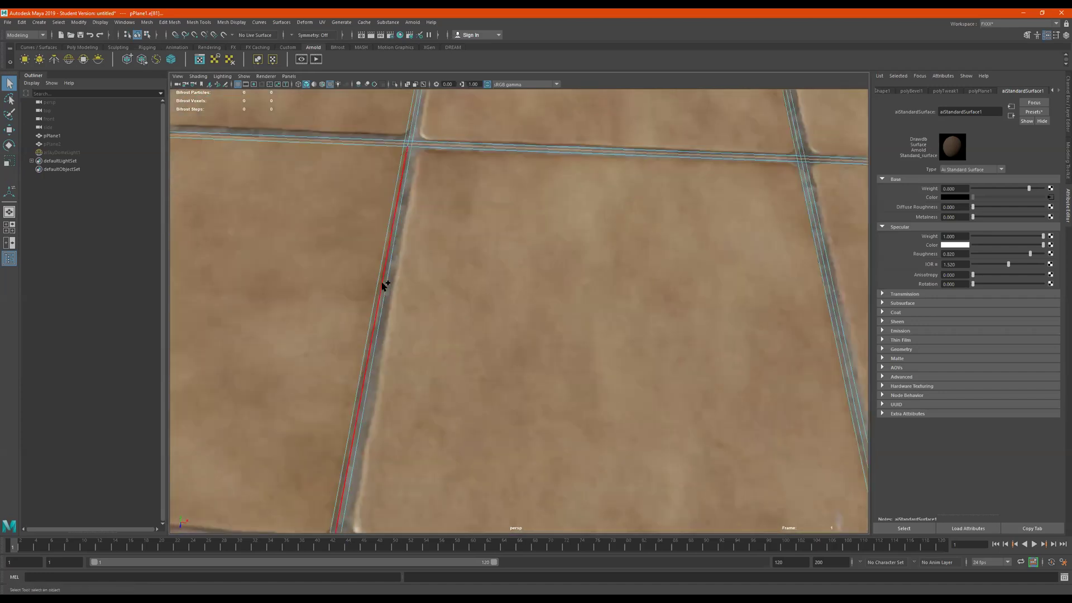
alt+middle_drag(588, 270, 458, 258)
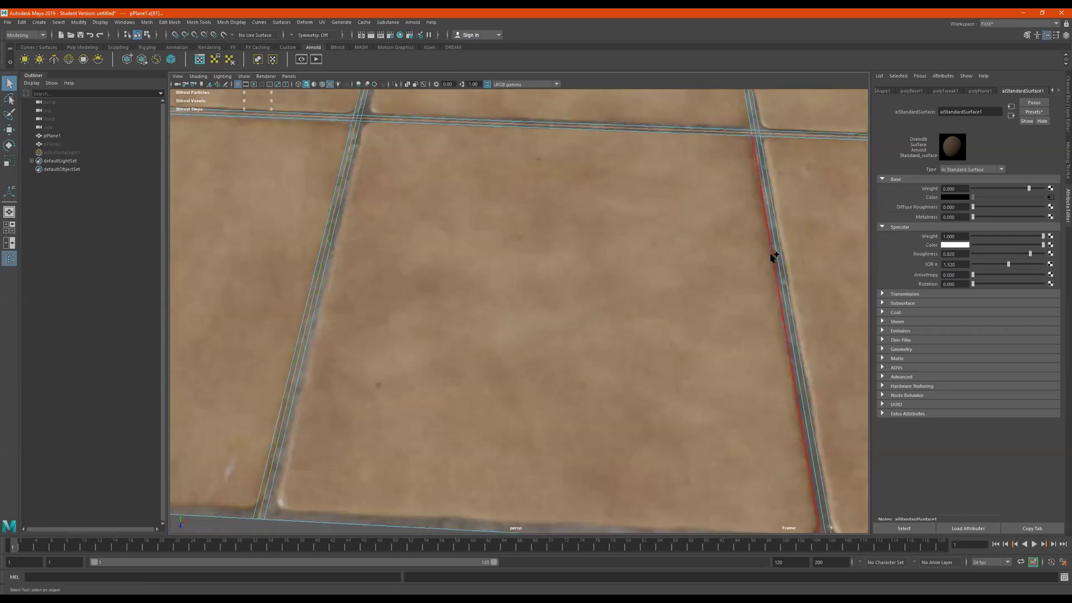
alt+drag(802, 263, 435, 248)
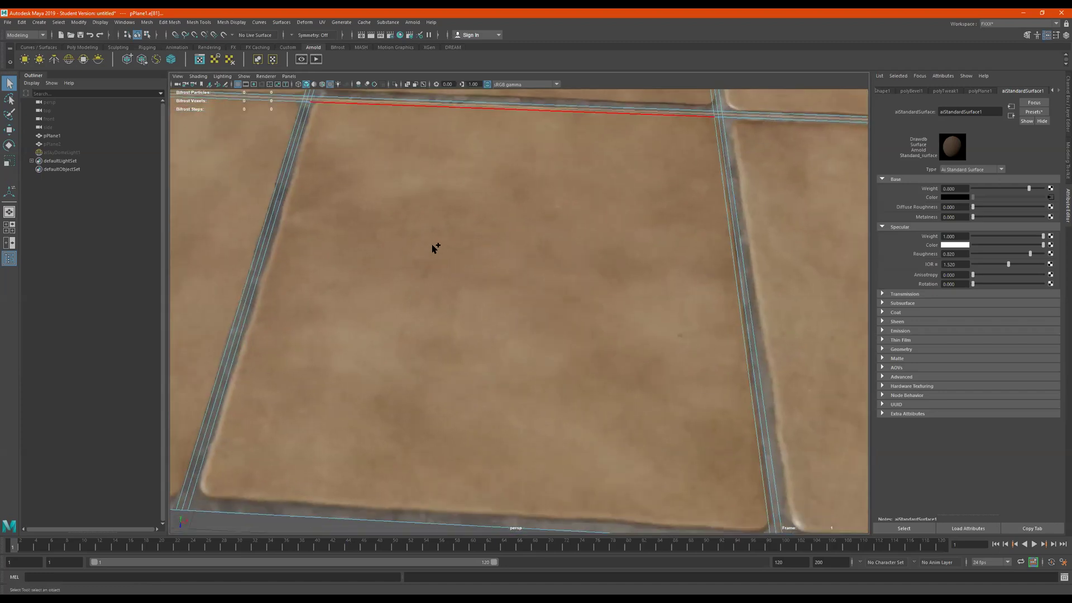
click(258, 250)
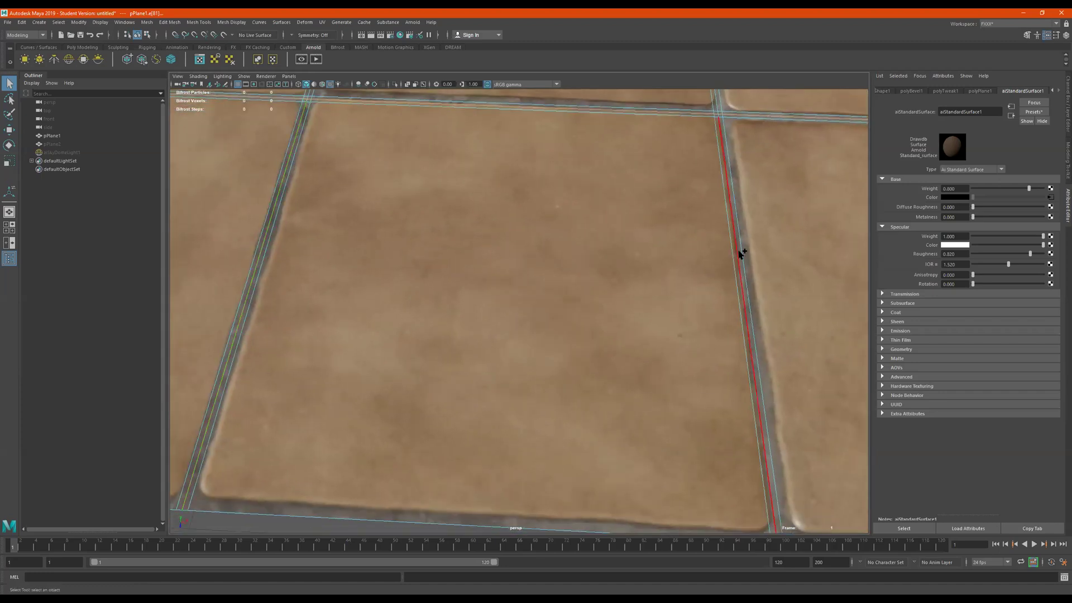
shift+click(739, 254)
Add the middle edge loops of the following perpendicular joints, picking the centre line of each joint along that side.
alt+middle_drag(770, 240, 413, 228)
shift+click(400, 233)
alt+middle_drag(691, 253, 522, 237)
scroll(523, 237, up, 5)
alt+right_drag(492, 255, 455, 249)
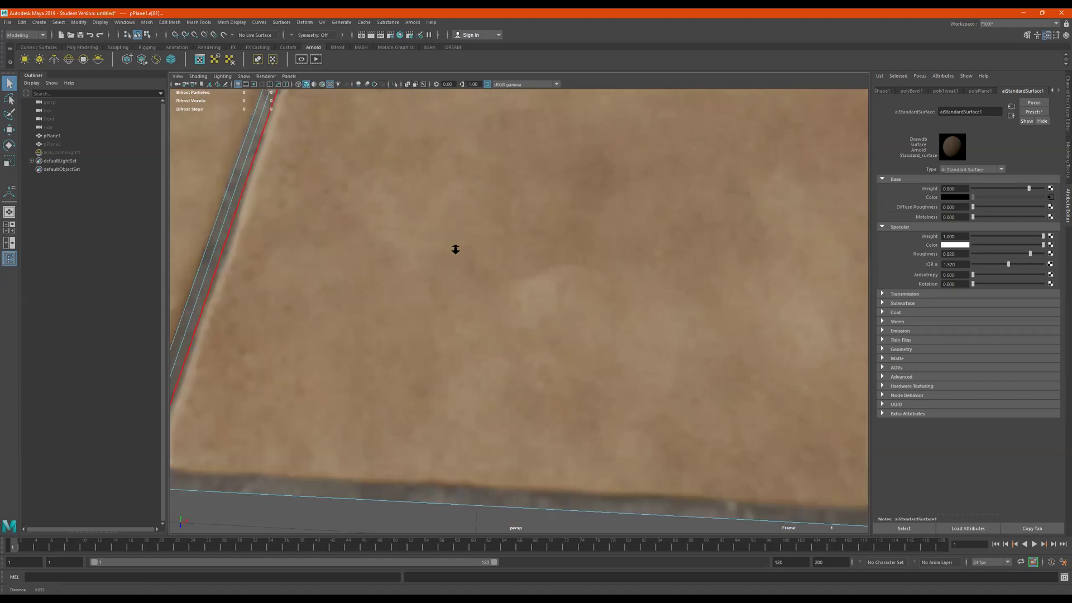
shift+click(219, 249)
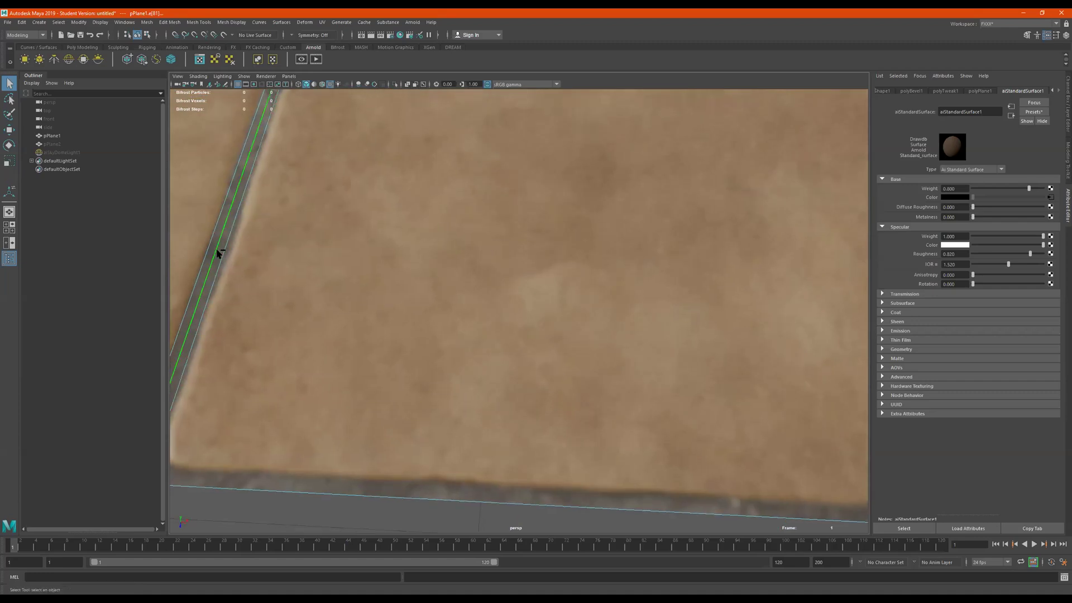
scroll(558, 231, down, 2)
shift+click(400, 239)
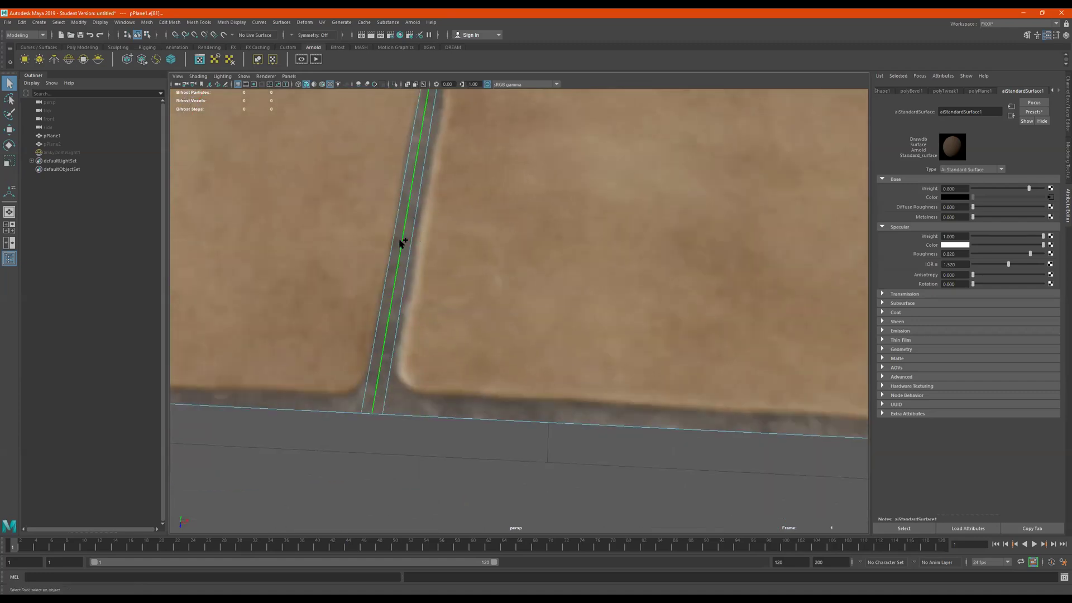
alt+middle_drag(781, 240, 589, 265)
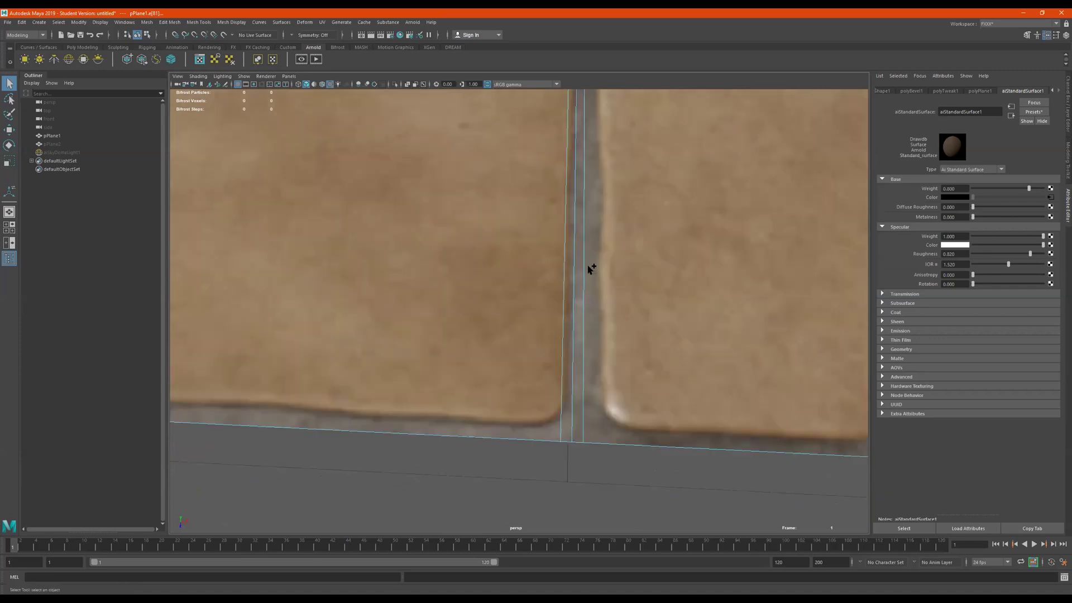
shift+click(580, 281)
Add the middle edge loops of the next two perpendicular joints to the selection along the plane's side.
scroll(670, 261, up, 1)
alt+middle_drag(703, 261, 616, 261)
scroll(613, 260, down, 3)
alt+drag(630, 256, 525, 271)
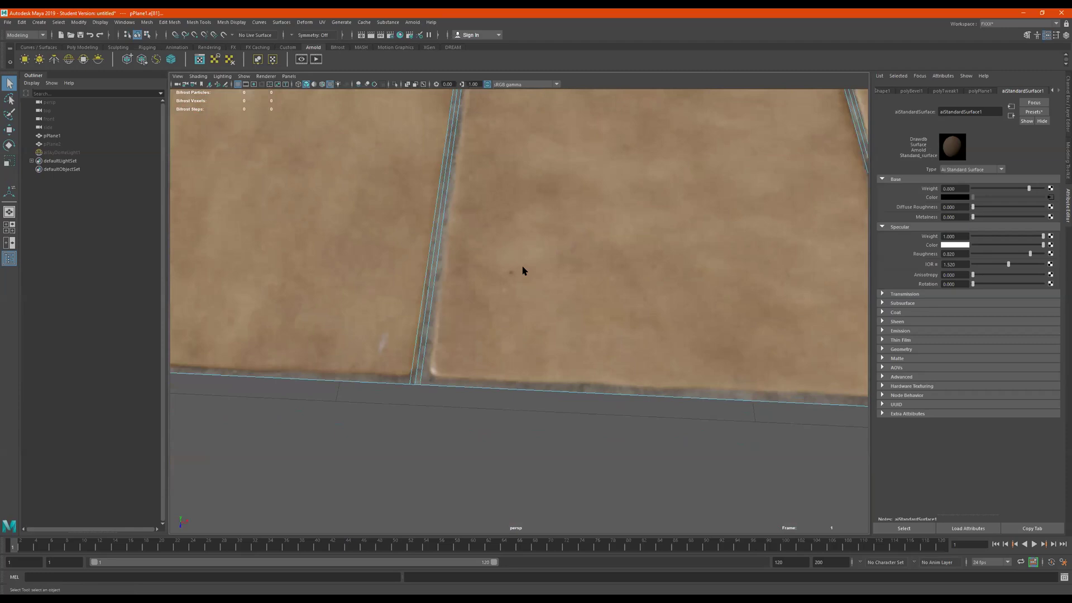
shift+click(427, 290)
alt+drag(623, 265, 499, 286)
shift+click(469, 292)
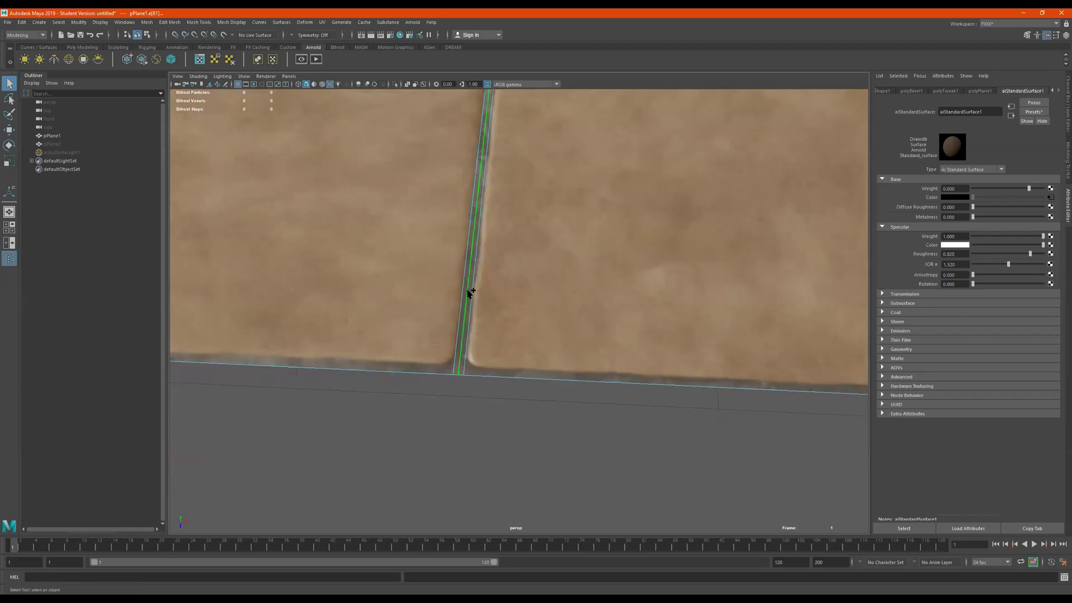
Extend the selection with the centre edge loops of the next two perpendicular joints further along the side.
alt+middle_drag(663, 282, 559, 277)
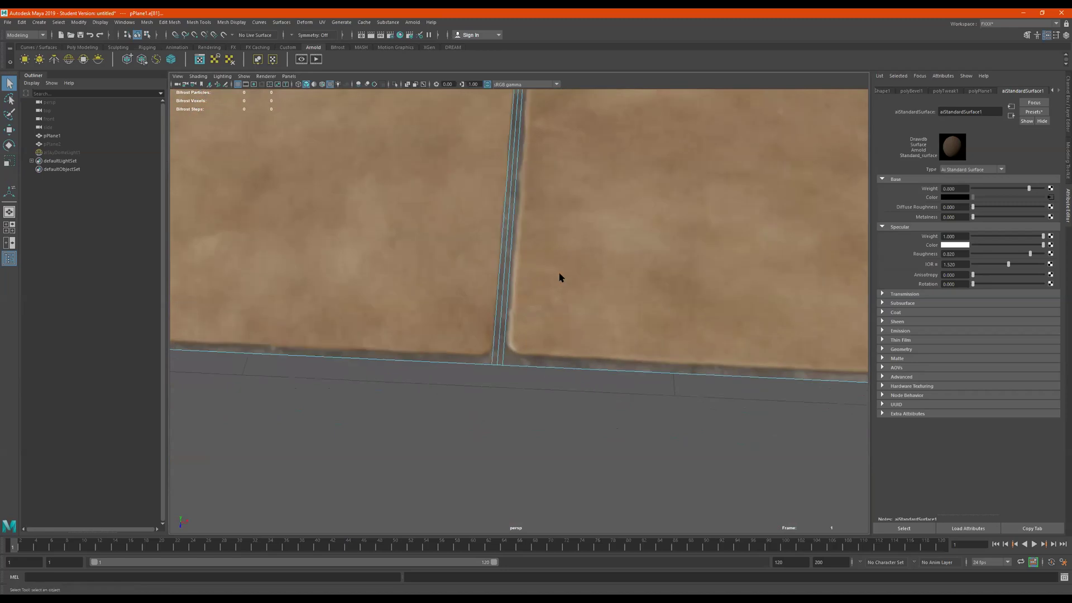
shift+click(505, 296)
alt+middle_drag(655, 272, 560, 263)
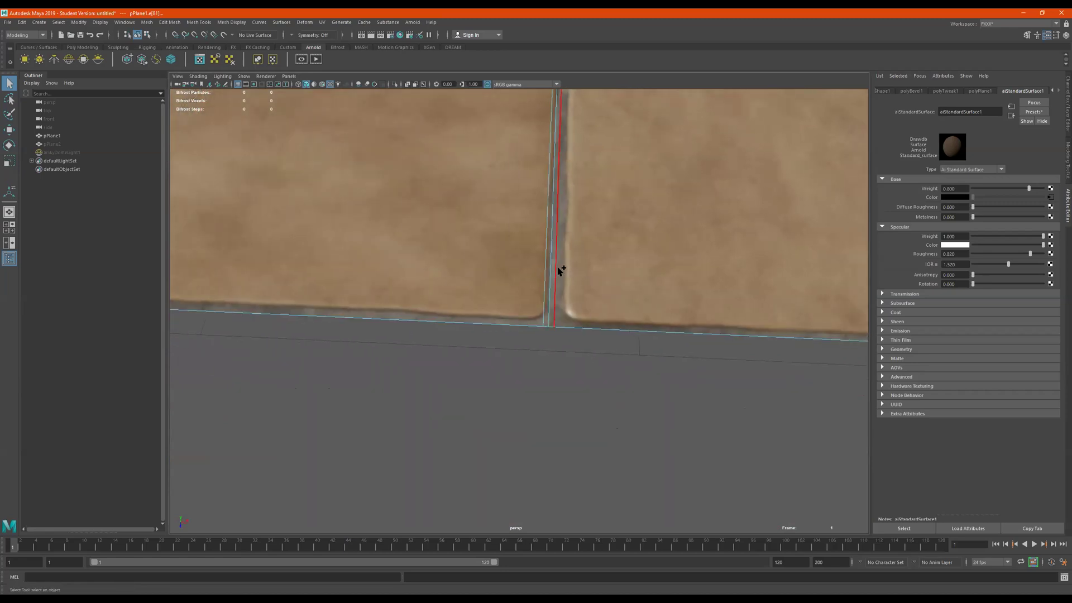
shift+click(553, 276)
alt+middle_drag(675, 256, 551, 253)
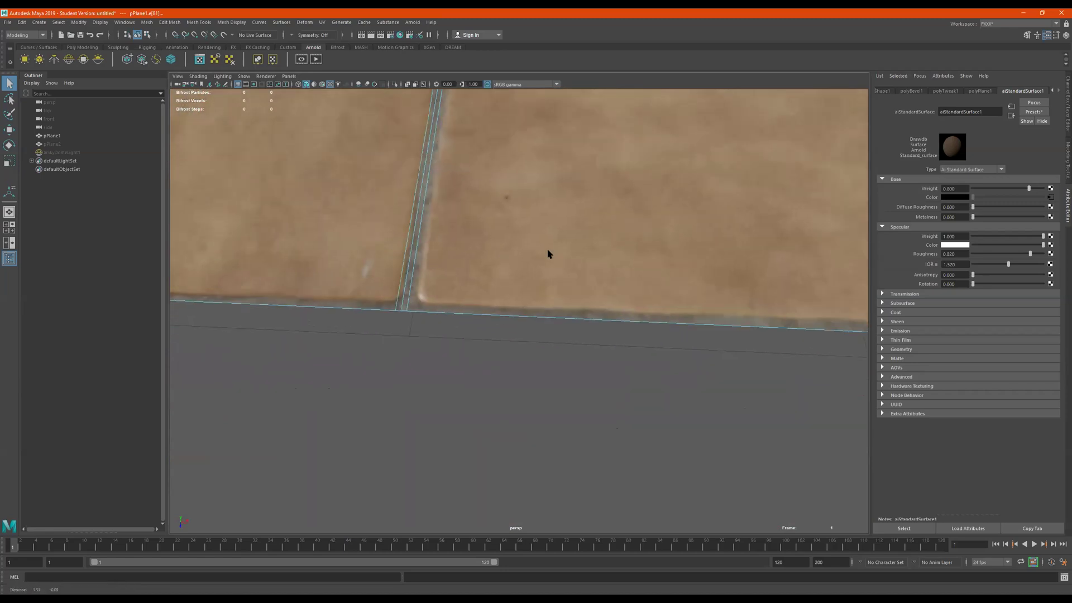
Finish selecting the middle edge loops of the remaining perpendicular joints up to the plane's corner.
alt+middle_drag(647, 240, 543, 235)
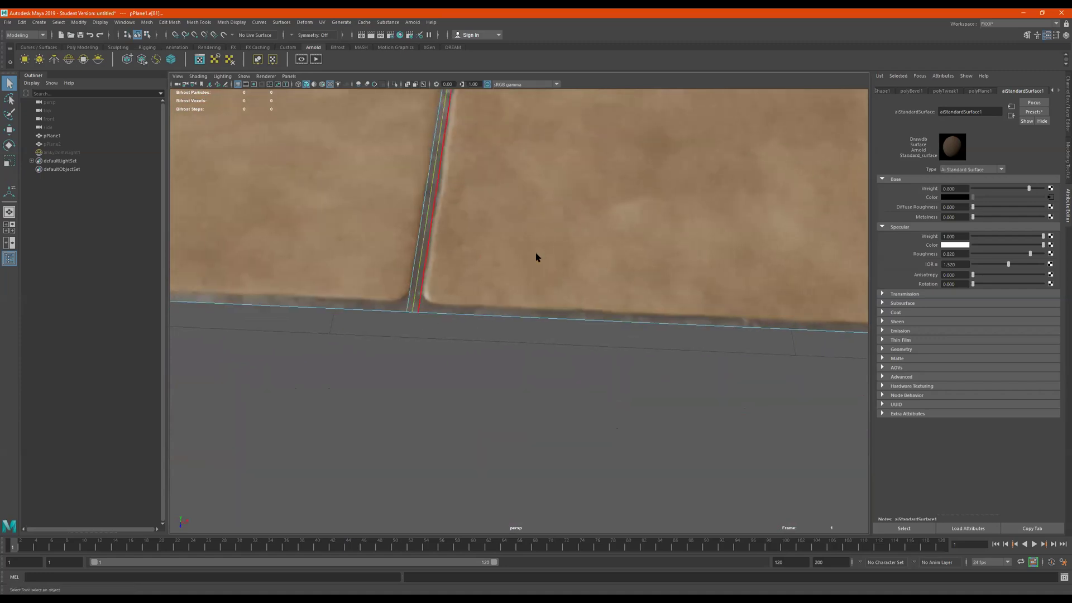
scroll(541, 246, up, 5)
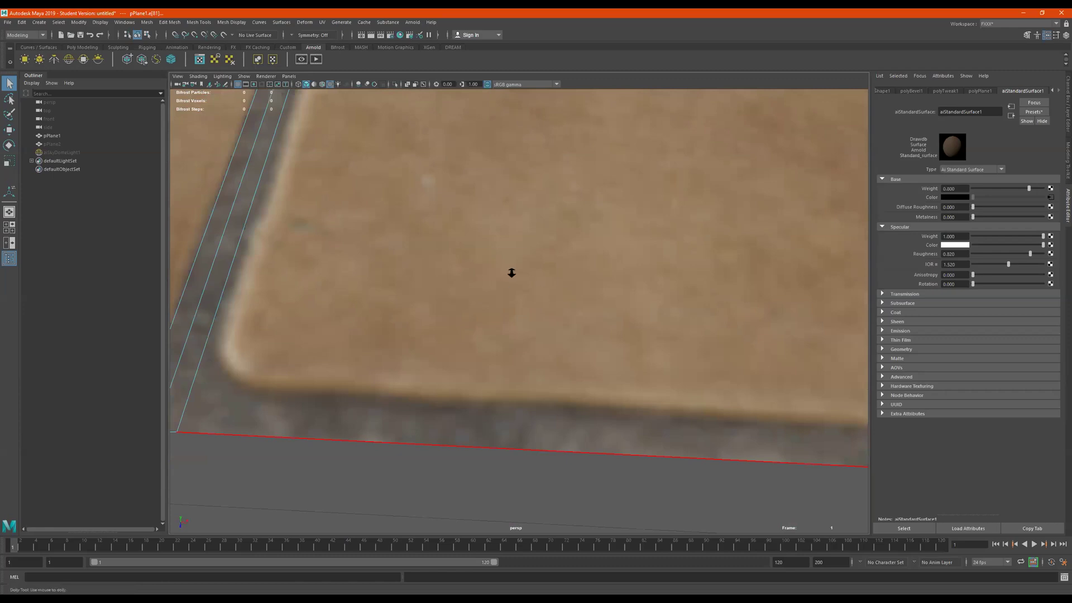
scroll(511, 272, down, 5)
scroll(476, 271, down, 3)
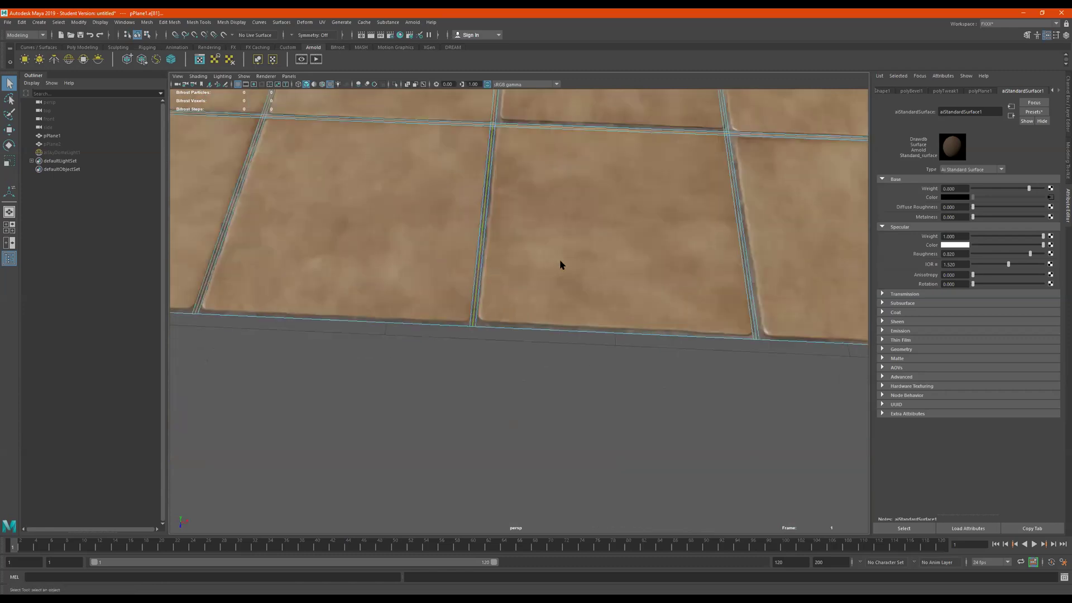
alt+middle_drag(560, 261, 462, 258)
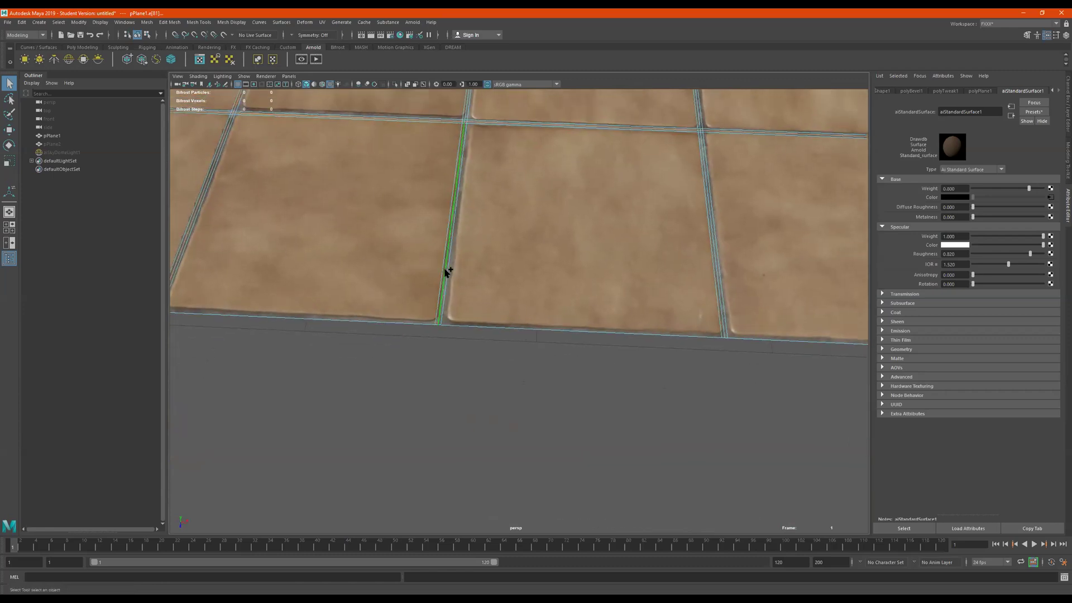
scroll(484, 256, down, 3)
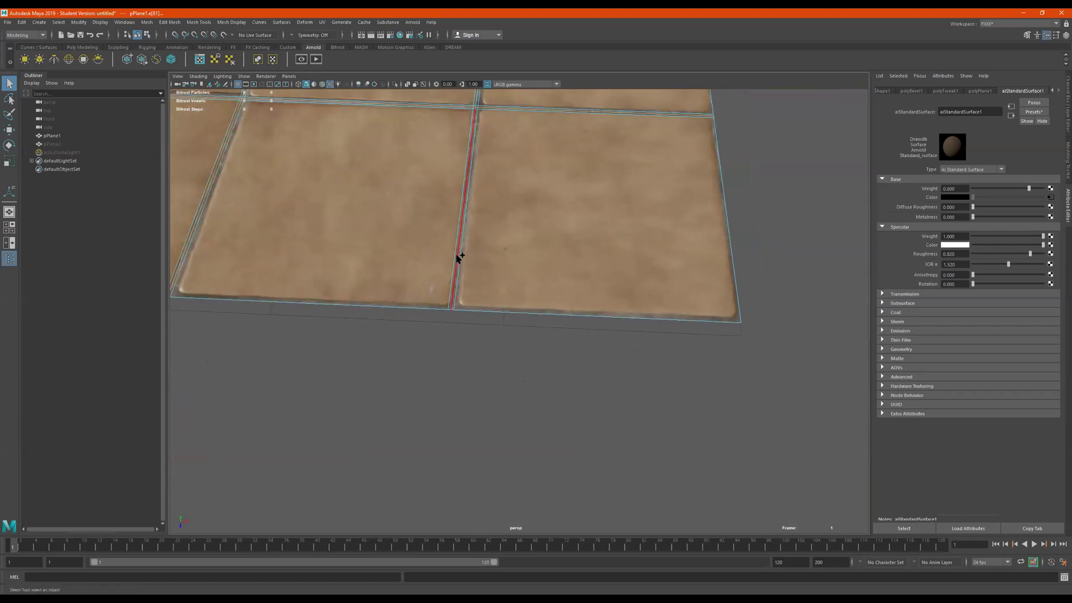
scroll(434, 218, down, 5)
alt+drag(447, 215, 406, 209)
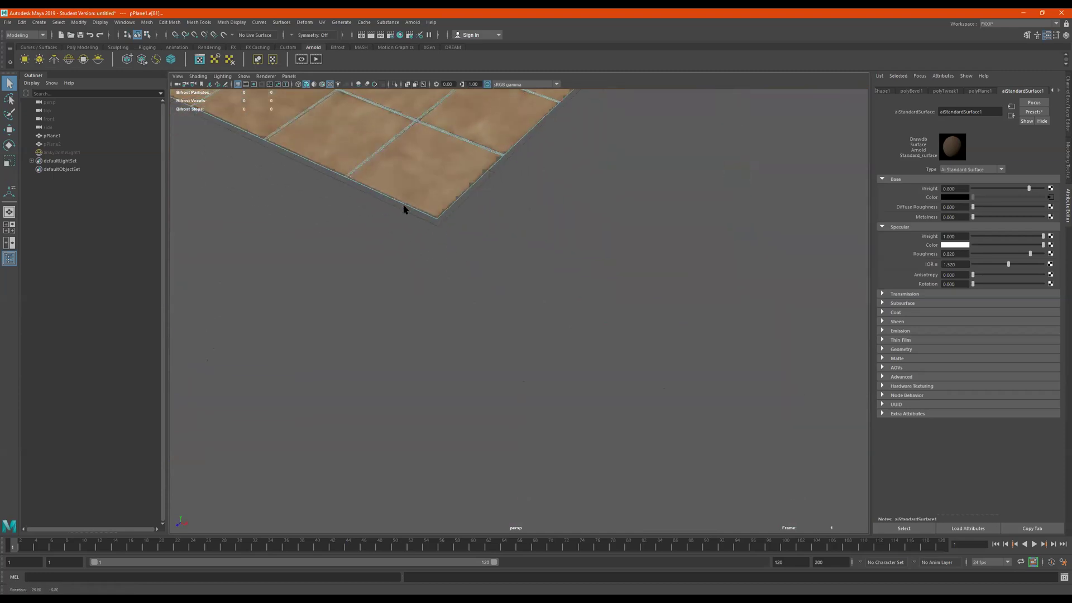
Move all selected middle edge loops slightly down along the vertical axis to recess the joints between the tiles.
alt+middle_drag(417, 196, 569, 301)
alt+right_drag(569, 302, 495, 275)
alt+drag(495, 275, 495, 270)
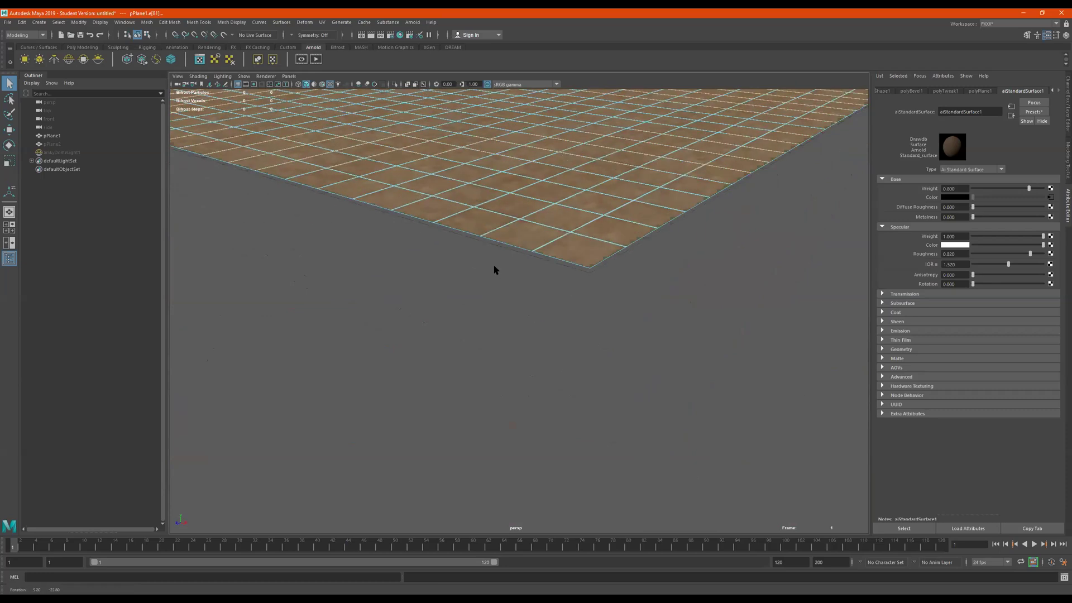
alt+right_drag(496, 270, 598, 237)
alt+drag(599, 236, 584, 228)
key(w)
alt+right_drag(584, 222, 369, 235)
alt+middle_drag(520, 298, 536, 384)
scroll(534, 240, up, 3)
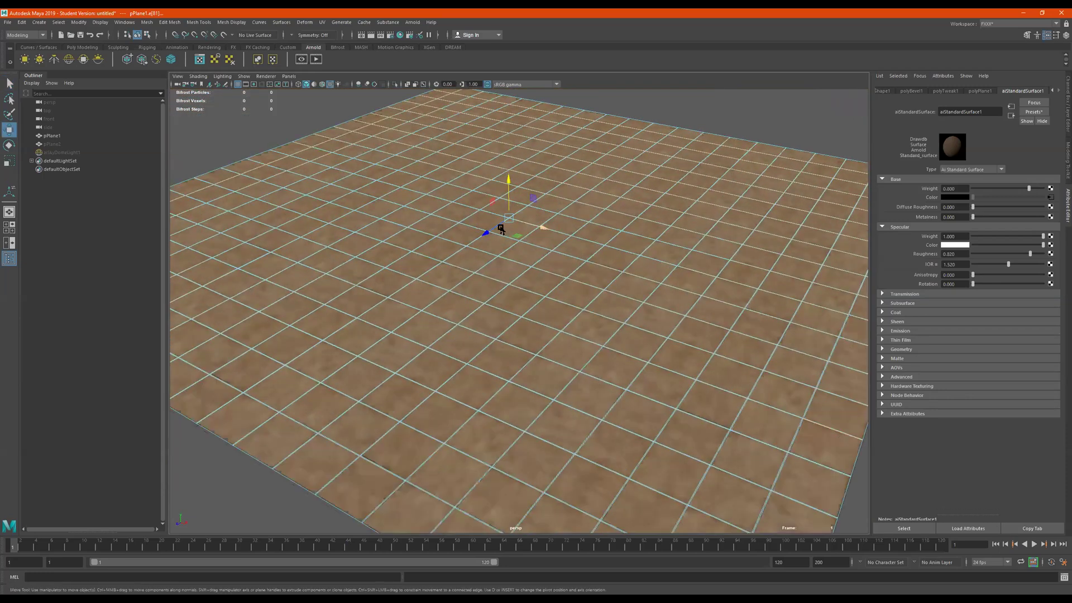
scroll(519, 187, up, 5)
alt+middle_drag(529, 169, 528, 430)
alt+right_drag(459, 244, 582, 221)
alt+right_drag(390, 216, 775, 234)
alt+right_drag(610, 242, 502, 206)
alt+middle_drag(502, 206, 506, 260)
drag(467, 147, 467, 148)
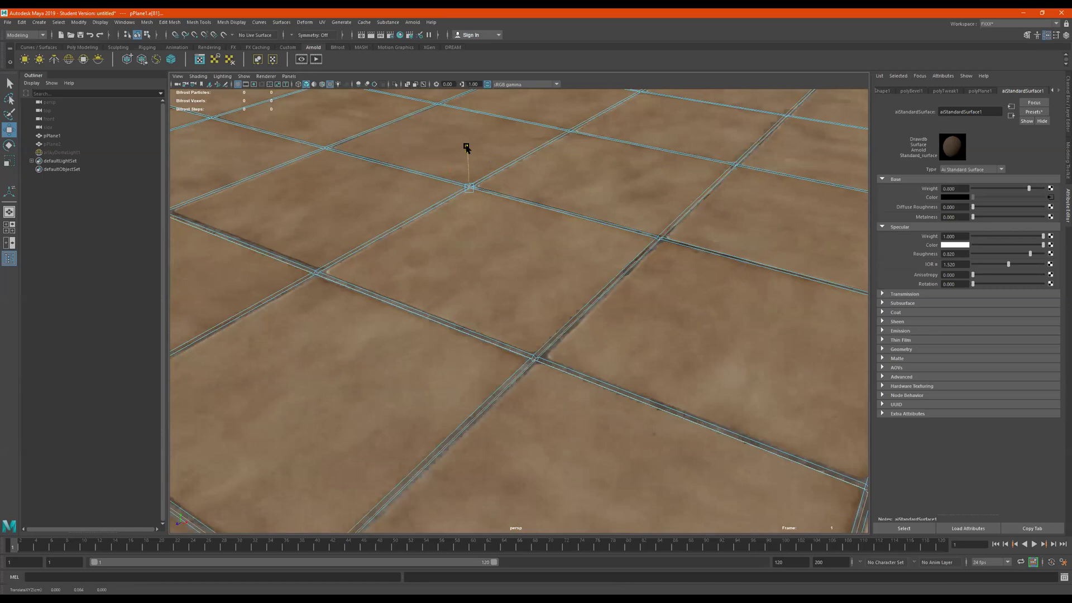
Examine the recessed joints and their crossings close up for the shape of the lowered edge loops.
scroll(555, 352, up, 8)
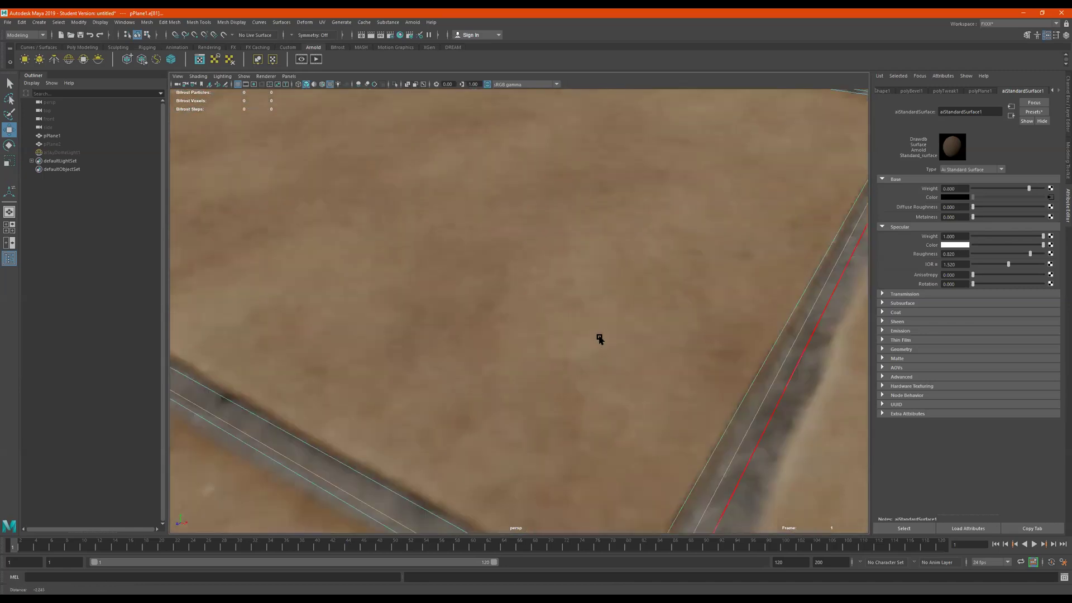
alt+right_drag(599, 339, 594, 342)
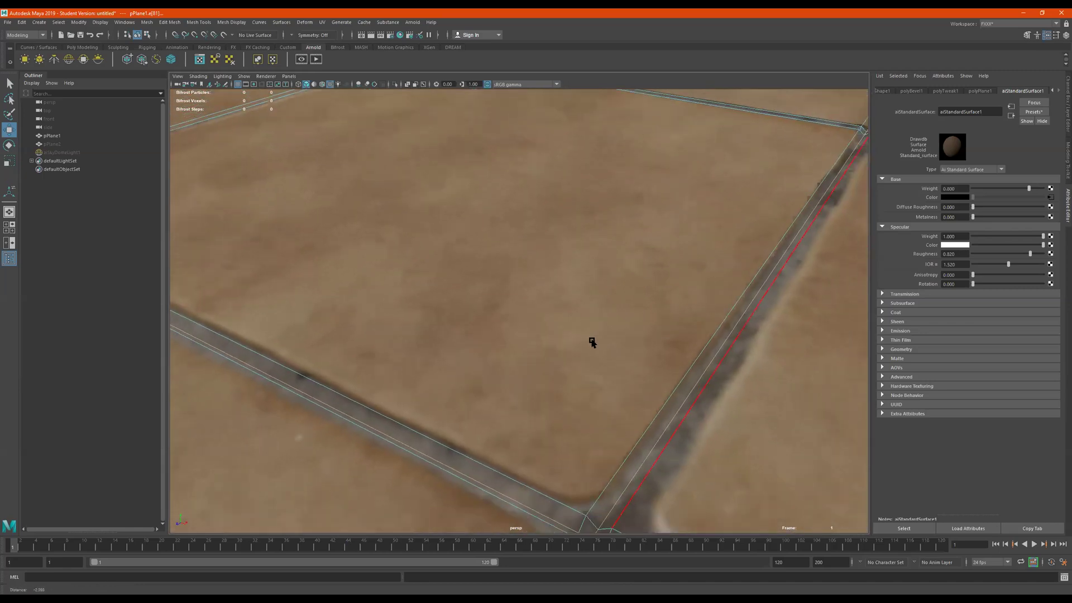
alt+middle_drag(612, 388, 612, 378)
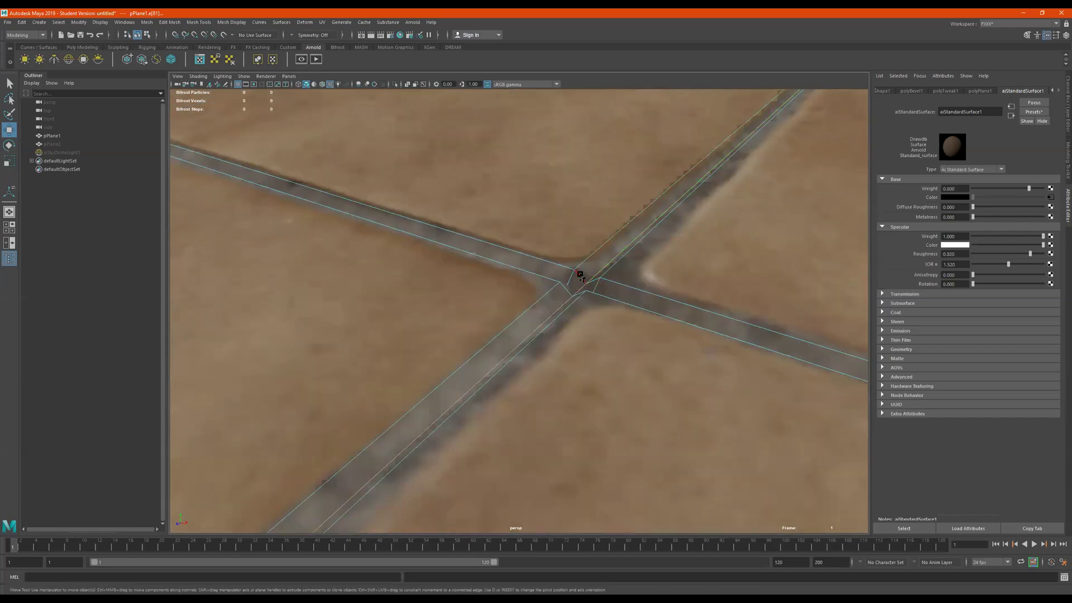
alt+middle_drag(635, 269, 640, 280)
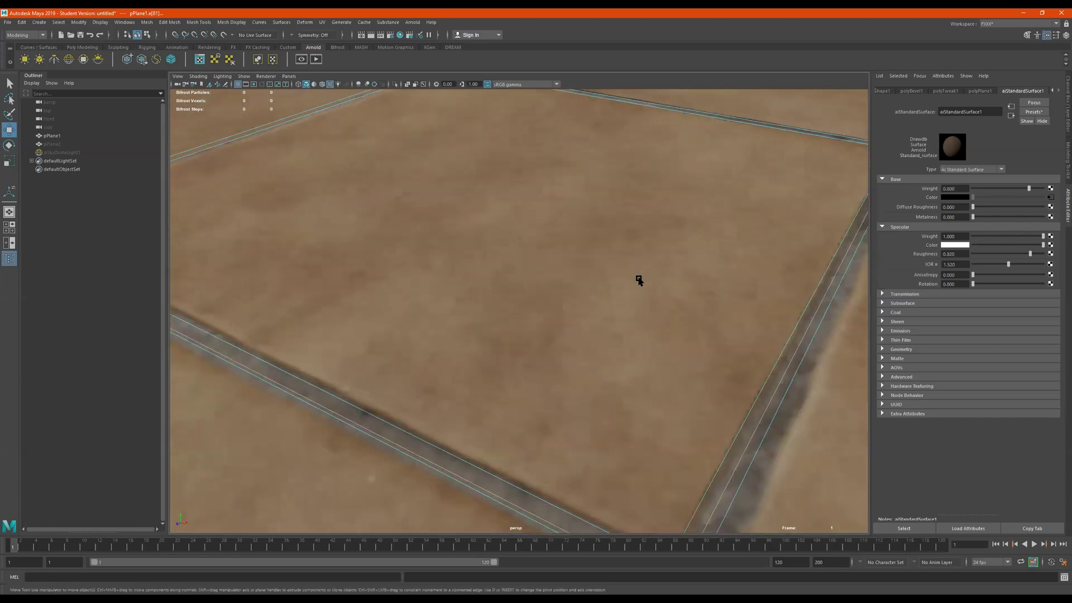
alt+middle_drag(792, 339, 788, 334)
scroll(788, 333, down, 1)
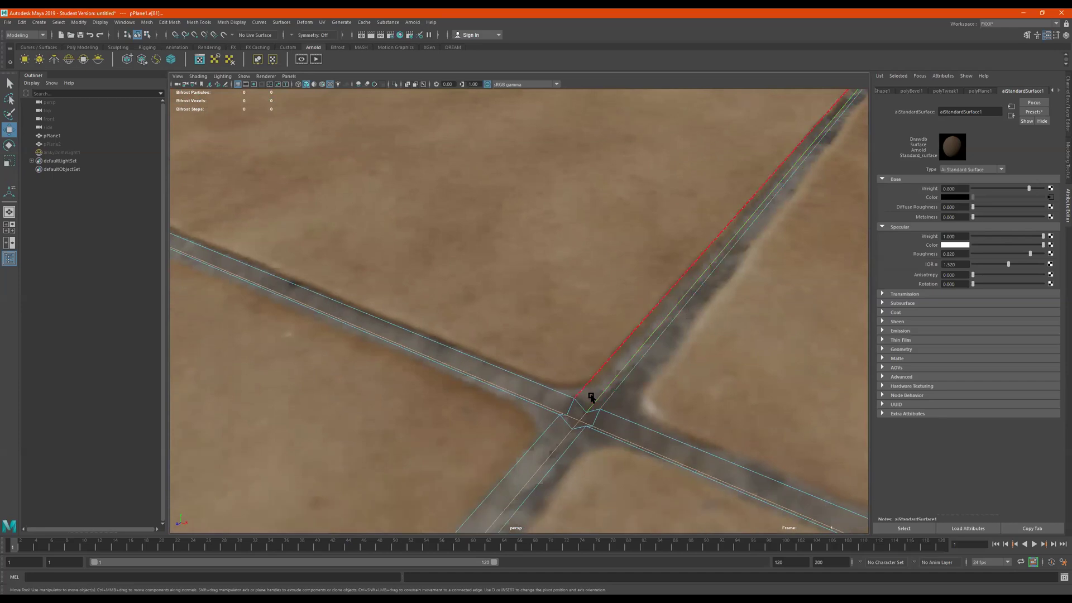
scroll(472, 352, down, 12)
scroll(457, 333, down, 5)
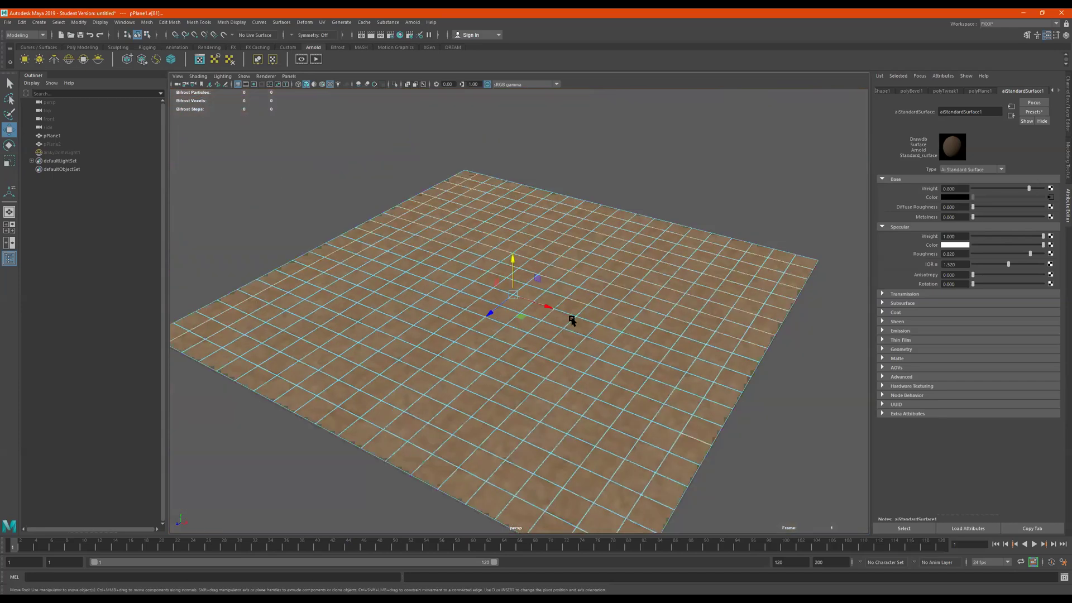
Return the tiled plane to object mode and clear the selection.
right_drag(583, 246, 706, 176)
click(706, 177)
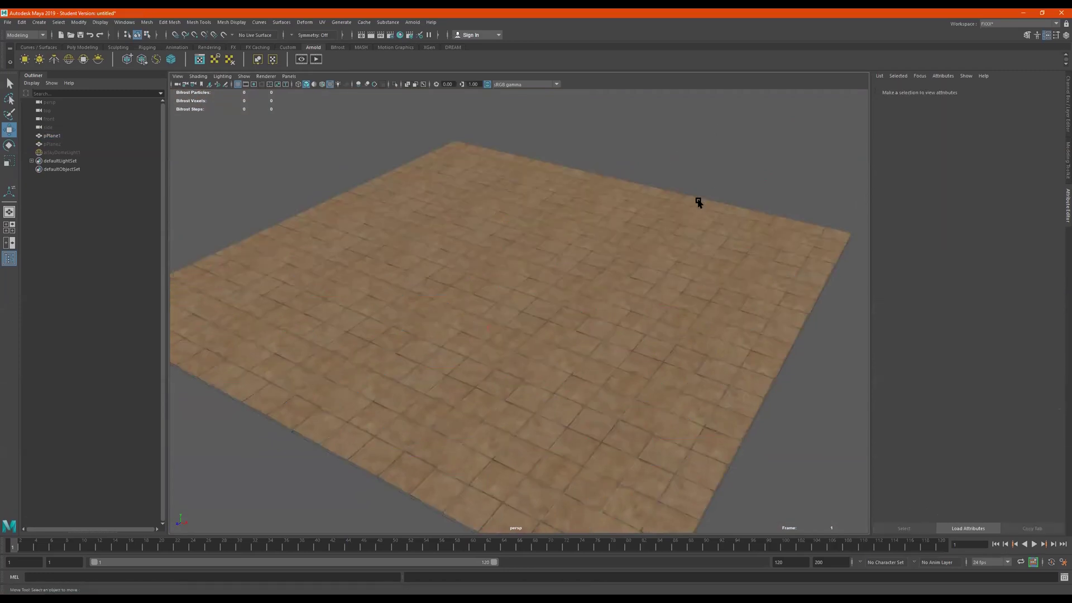
alt+drag(699, 201, 641, 162)
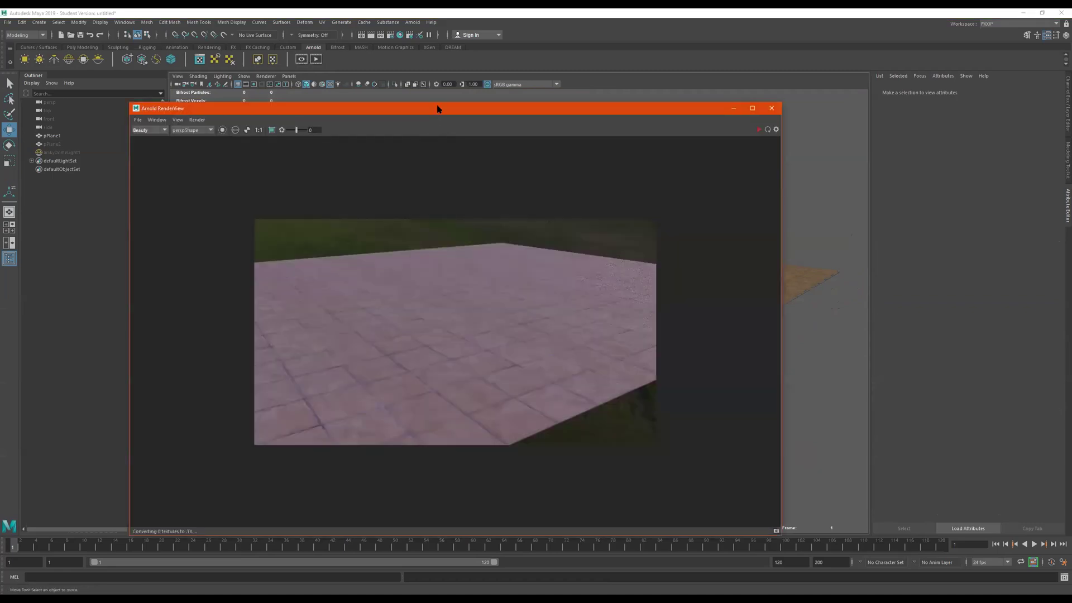
Store a snapshot of the previous floor render in the Arnold RenderView and start a new render.
drag(437, 109, 445, 44)
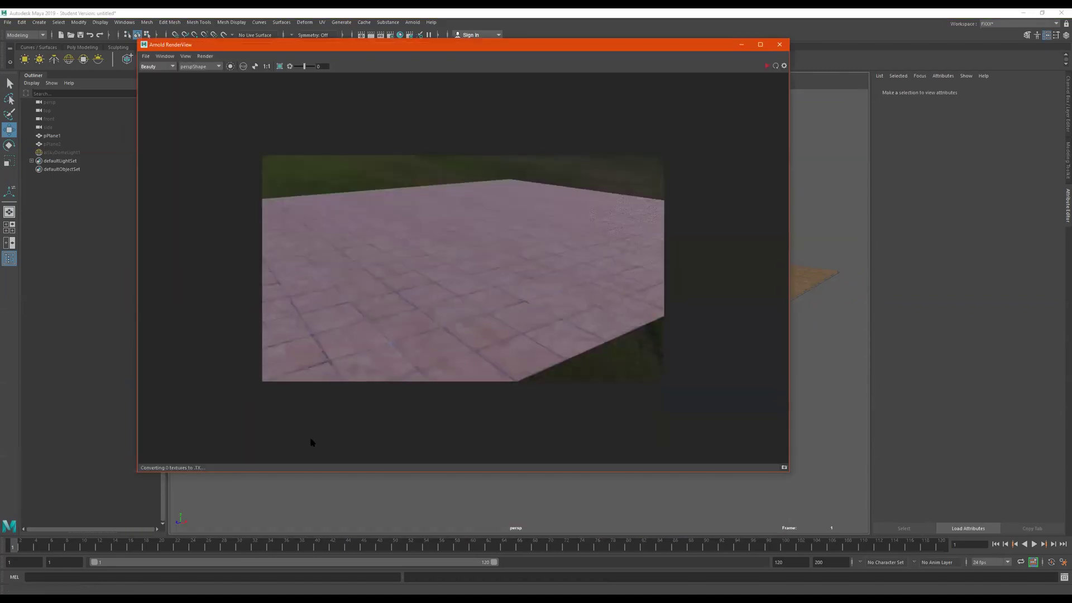
click(784, 468)
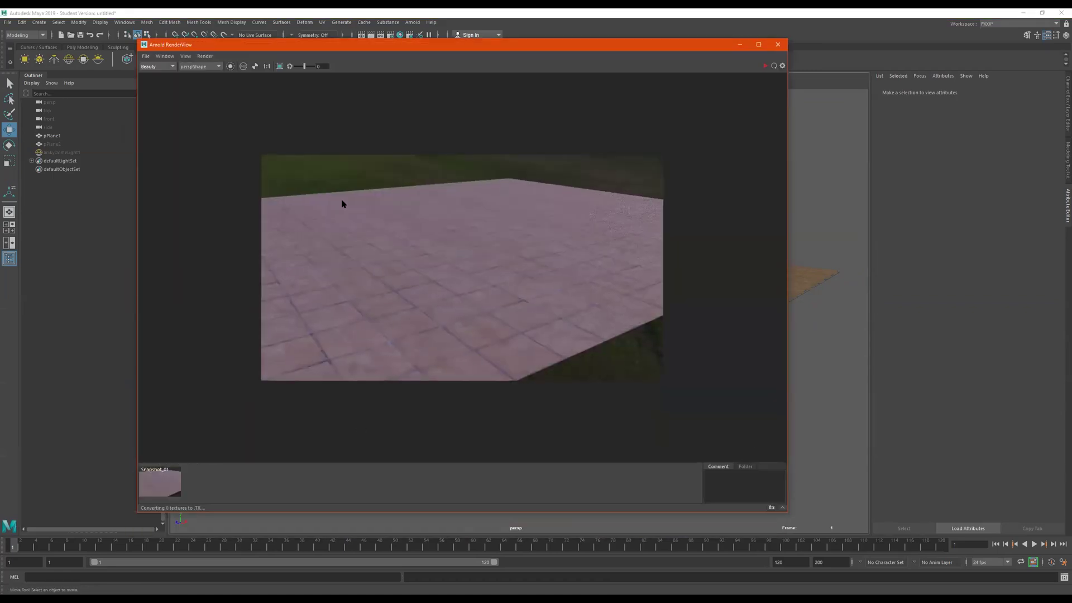
click(765, 66)
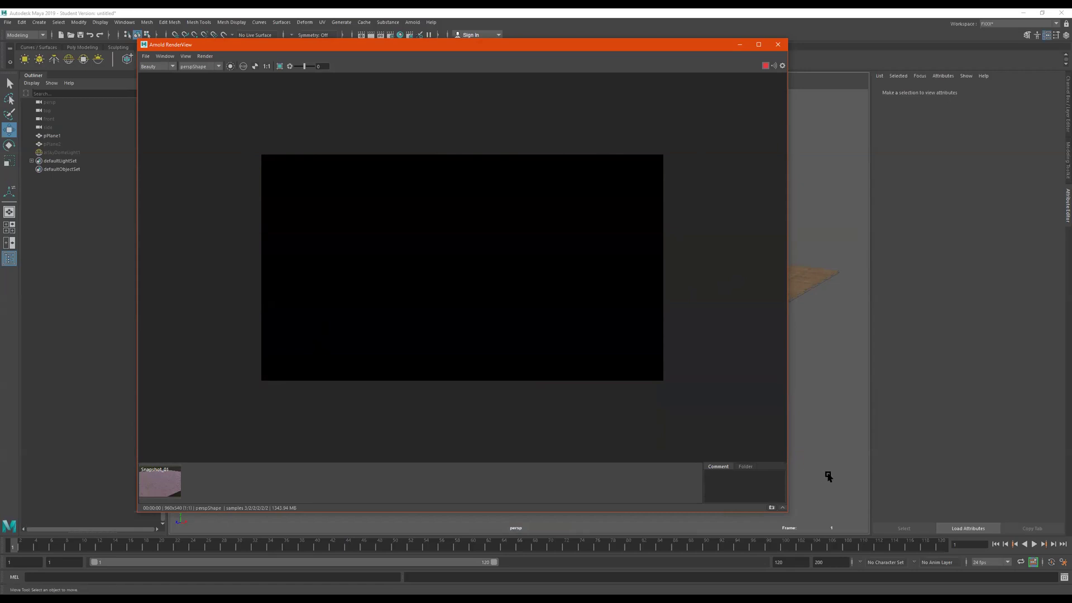
Unhide the aiSkyDomeLight1 light and bring the camera closer to the tiled plane for the render.
click(76, 153)
key(h)
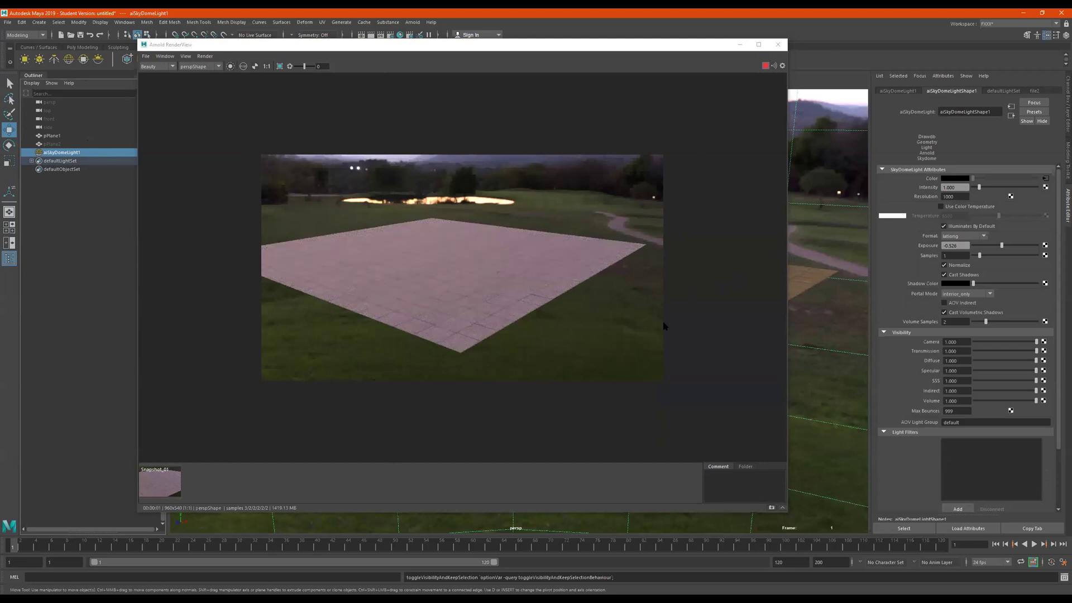
alt+right_drag(811, 249, 902, 259)
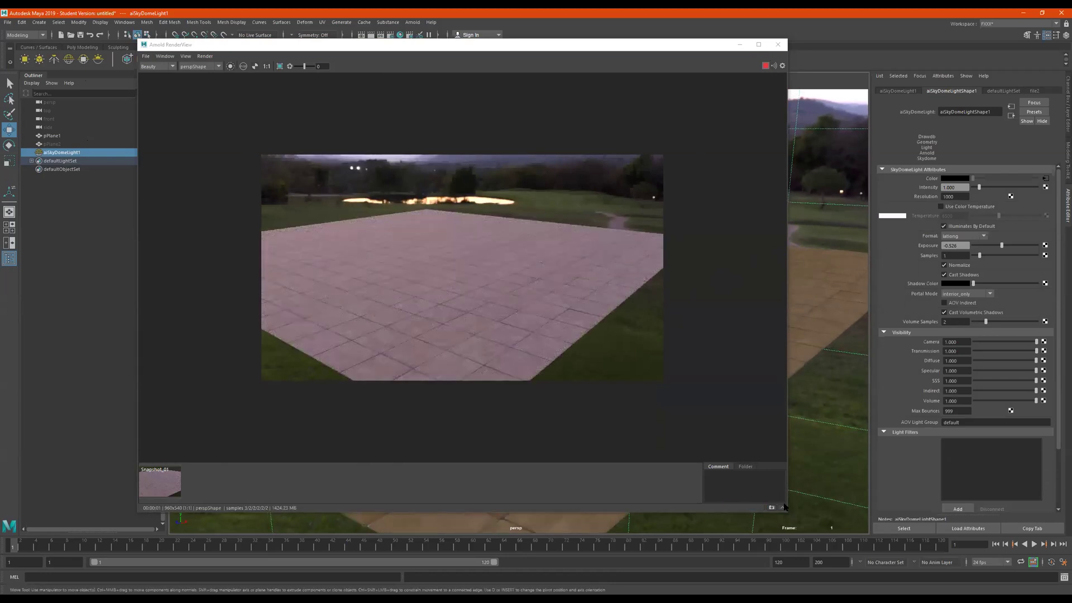
Compare the snapshot of the earlier floor with the snapshot of the bevelled floor by switching between them.
click(157, 484)
click(197, 481)
click(166, 482)
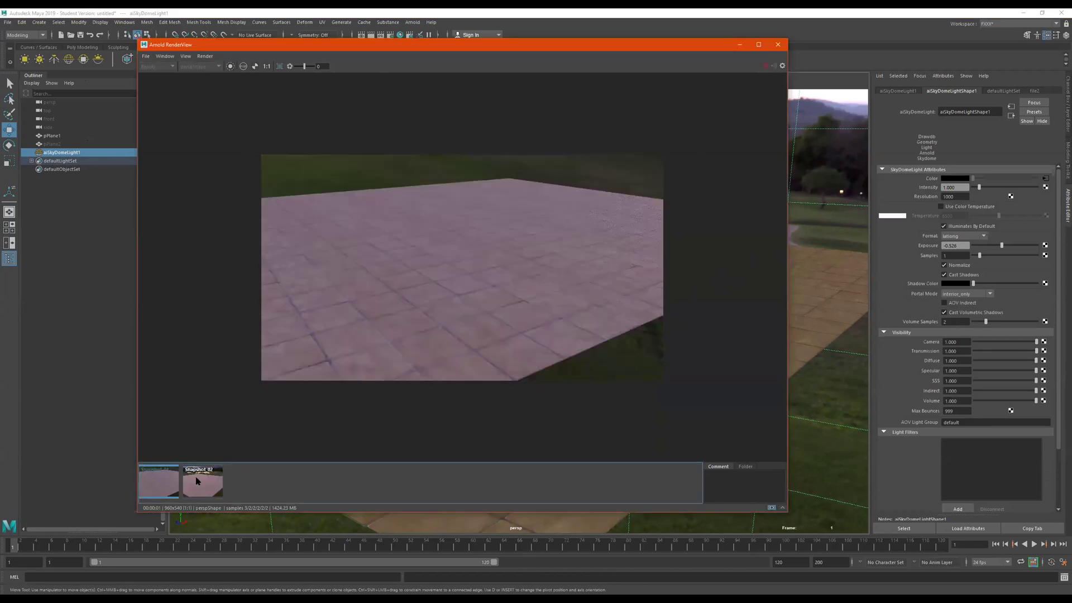
click(197, 481)
key(Left)
click(202, 483)
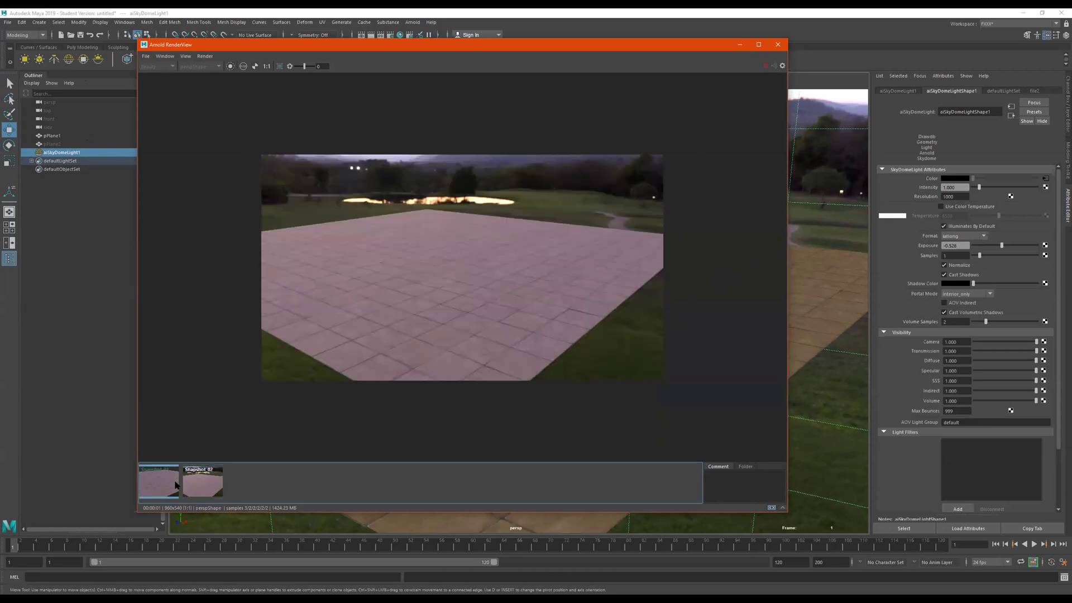
key(Left)
click(187, 483)
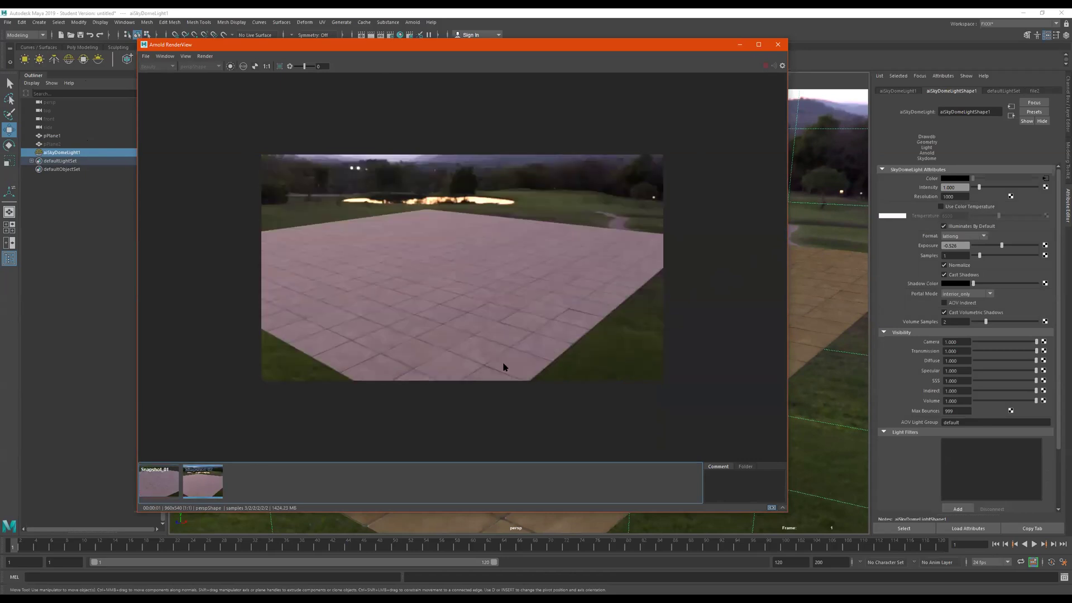
Check the live floor render from a low angle and close the Arnold RenderView.
click(832, 301)
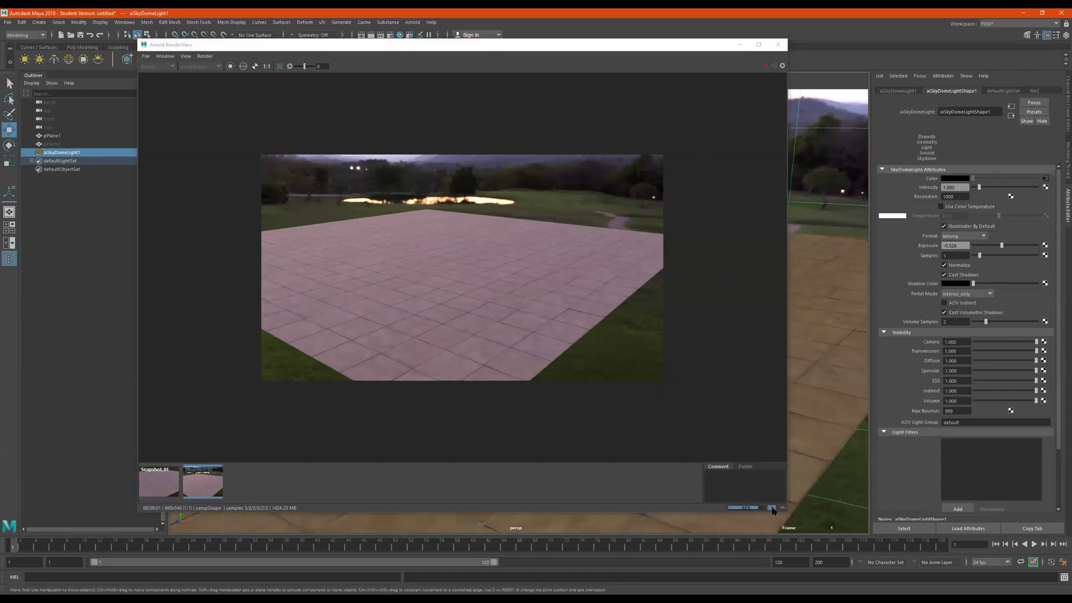
alt+drag(818, 384, 815, 366)
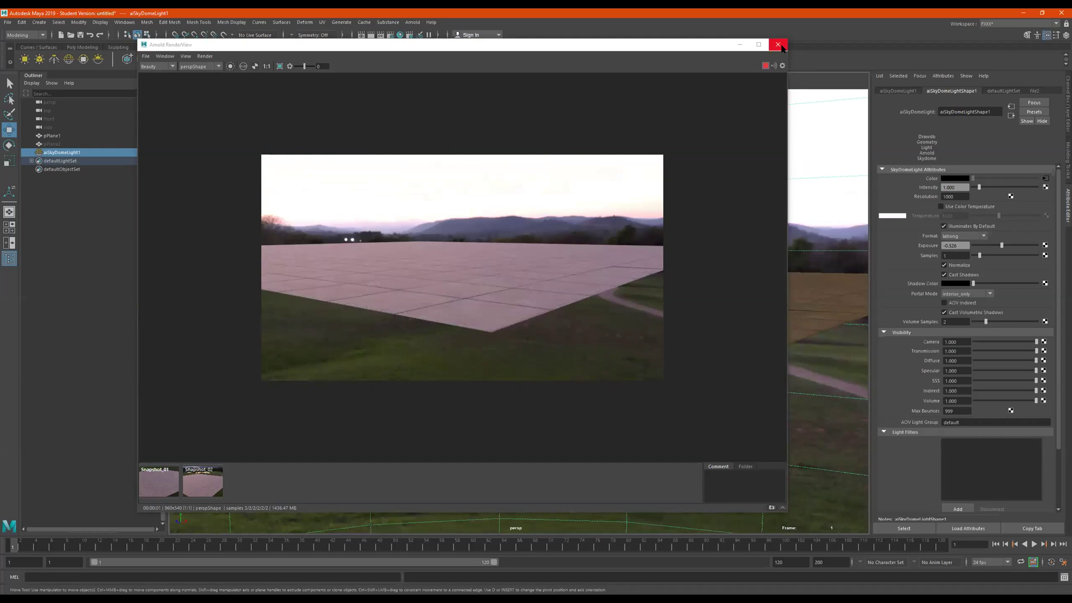
click(781, 47)
alt+drag(720, 151, 582, 249)
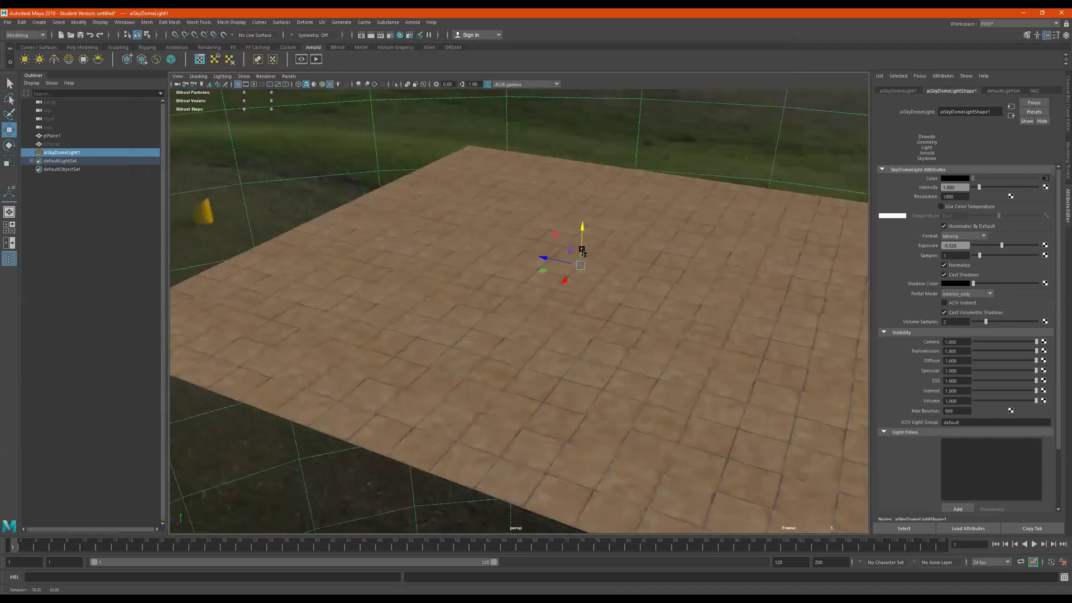
alt+middle_drag(582, 250, 479, 222)
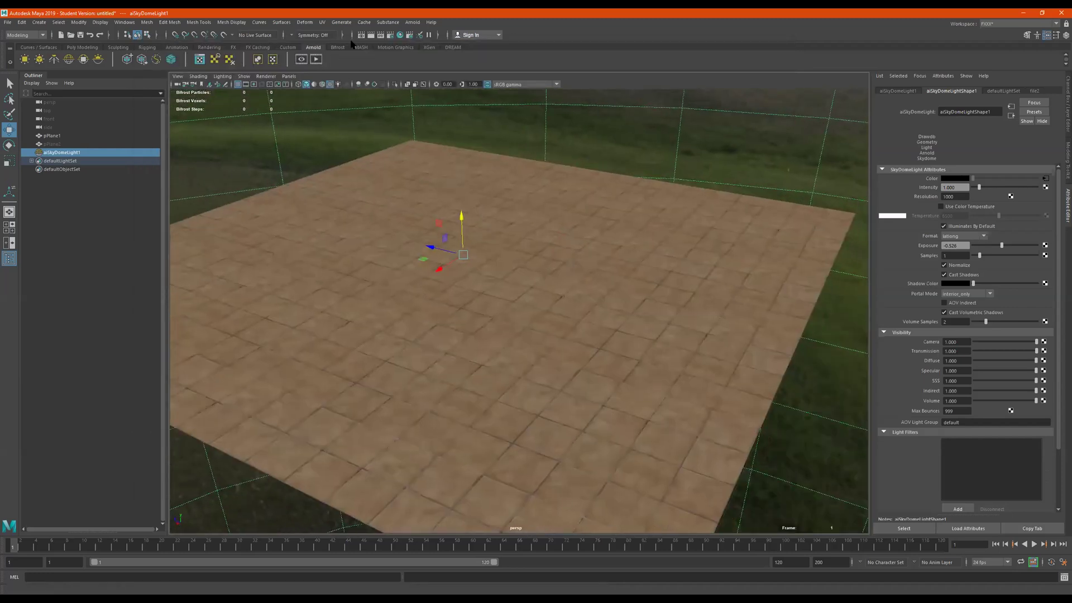